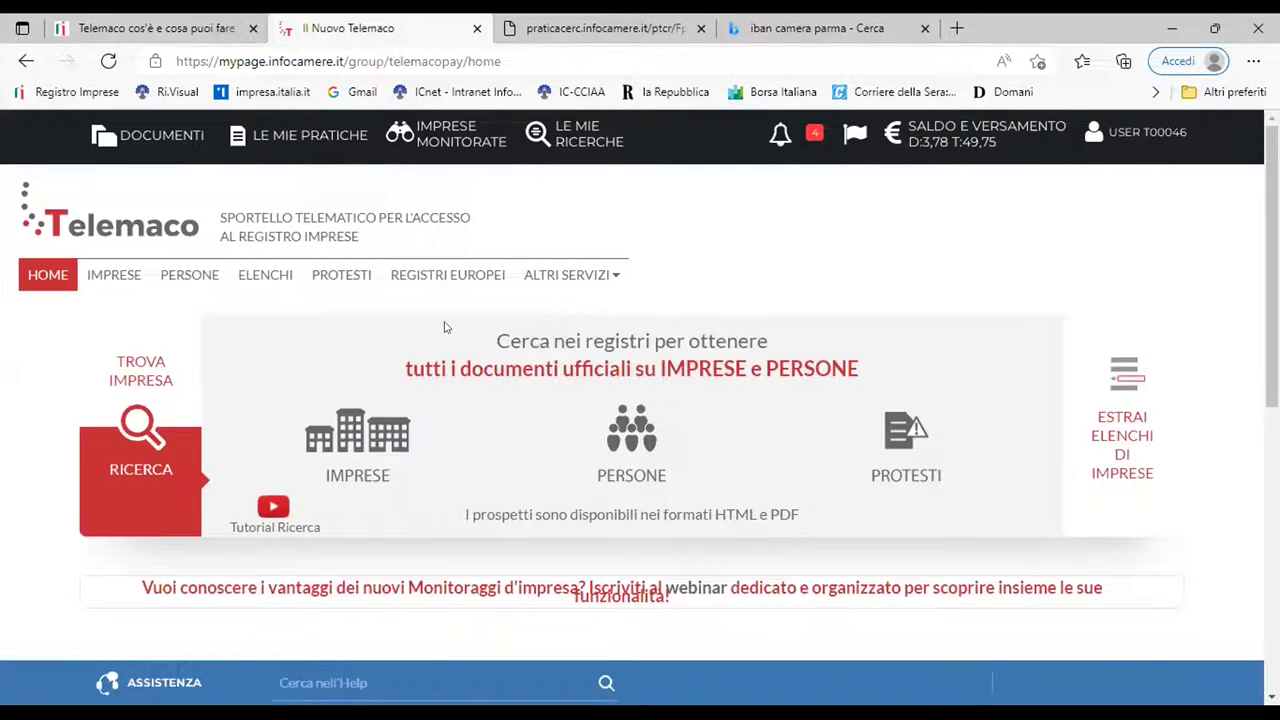
Scroll down the Nuovo Telemaco home page to view its services
scroll(440, 330, down, 2)
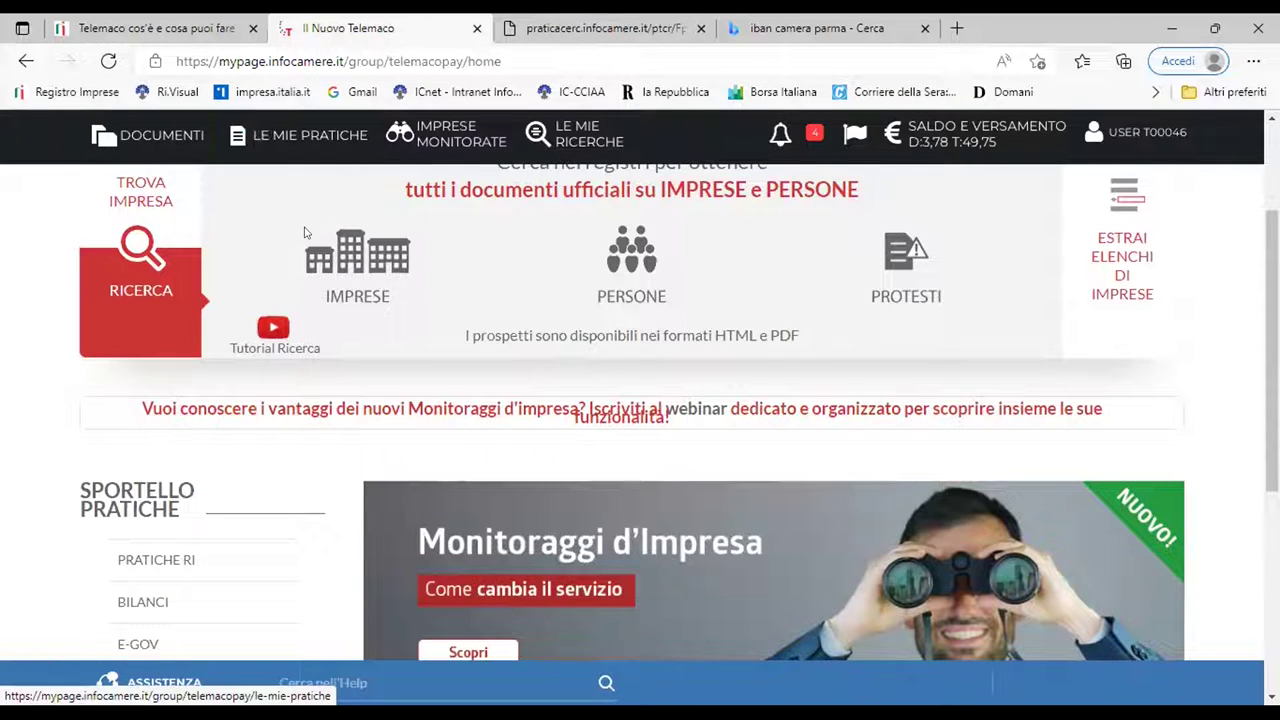
Go to the E-GOV Sportelli Telematici page from the Sportello Pratiche section
scroll(160, 507, down, 2)
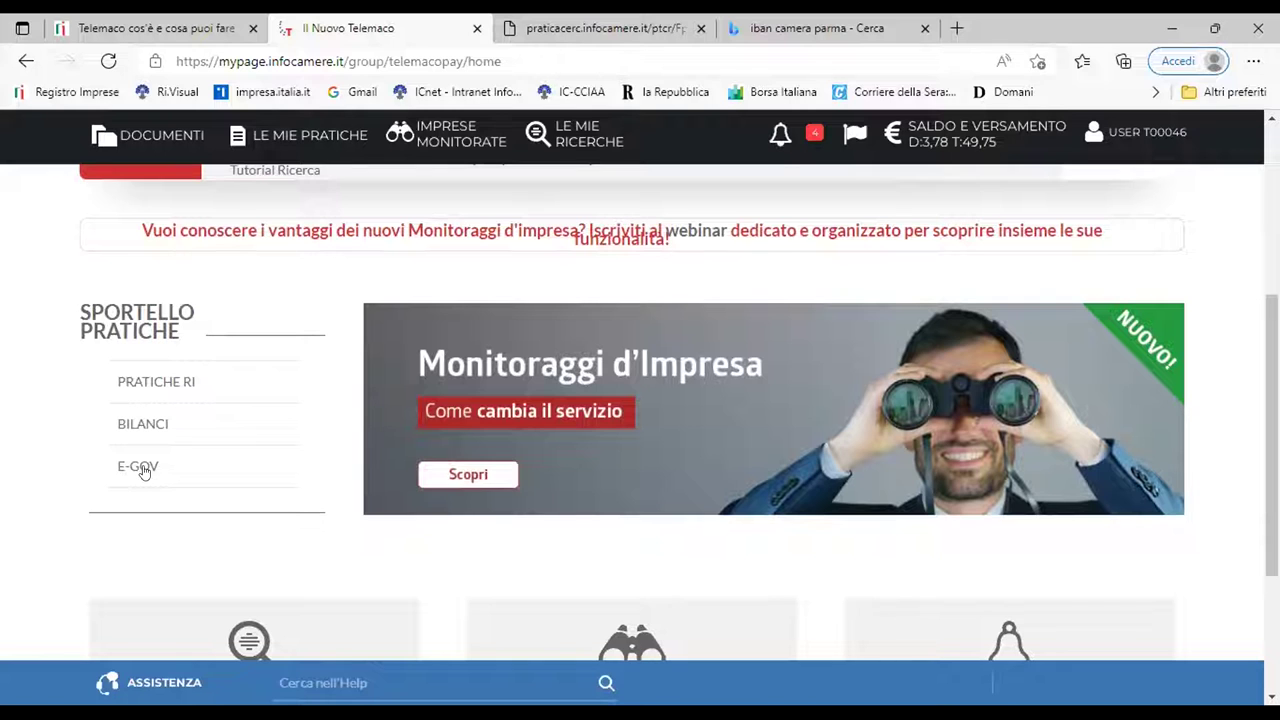
click(238, 469)
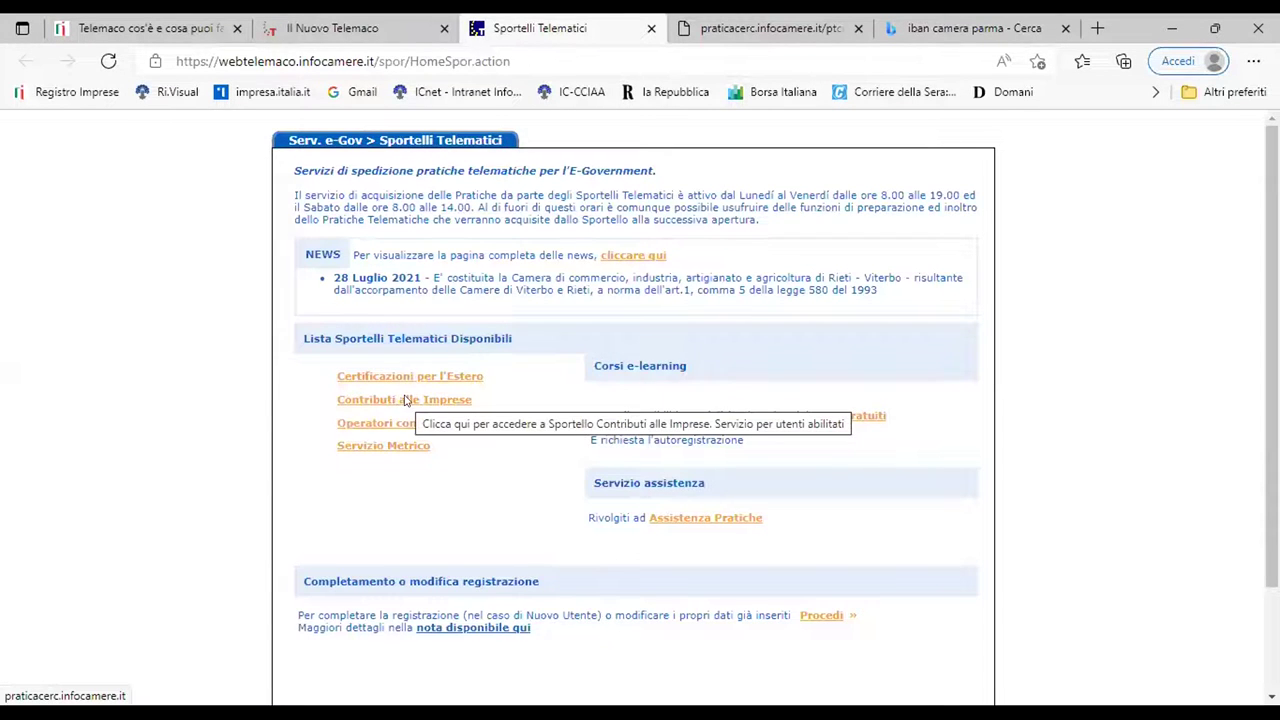
Enter the Contributi alle Imprese (AGEF) desk from the available telematic desks
click(401, 400)
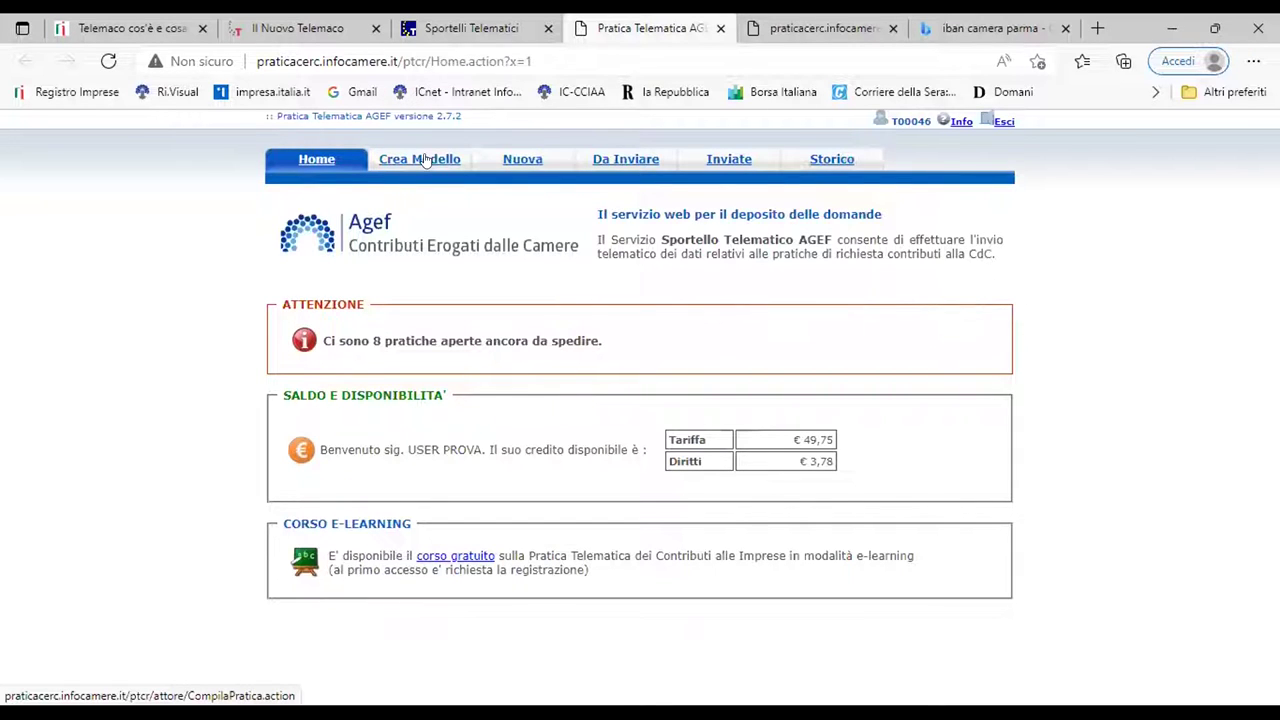
Start a new practice model and select VI as the chamber of commerce
click(425, 162)
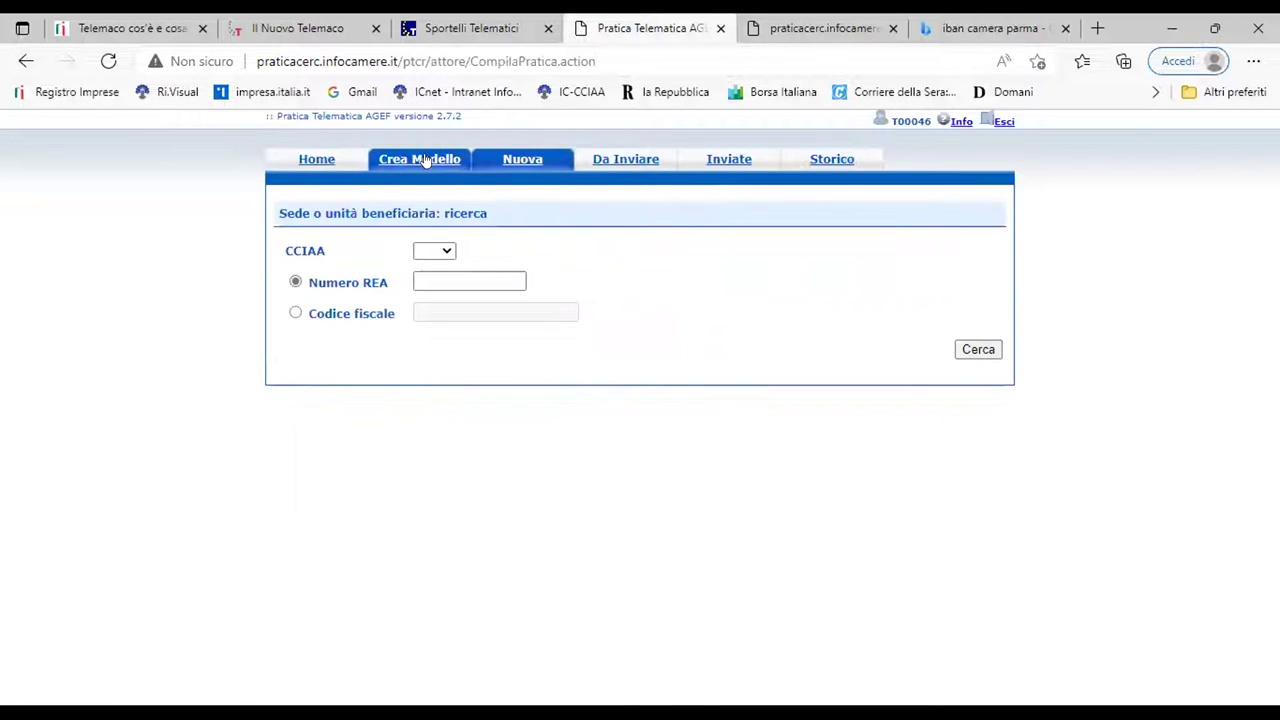
click(449, 258)
scroll(426, 400, down, 5)
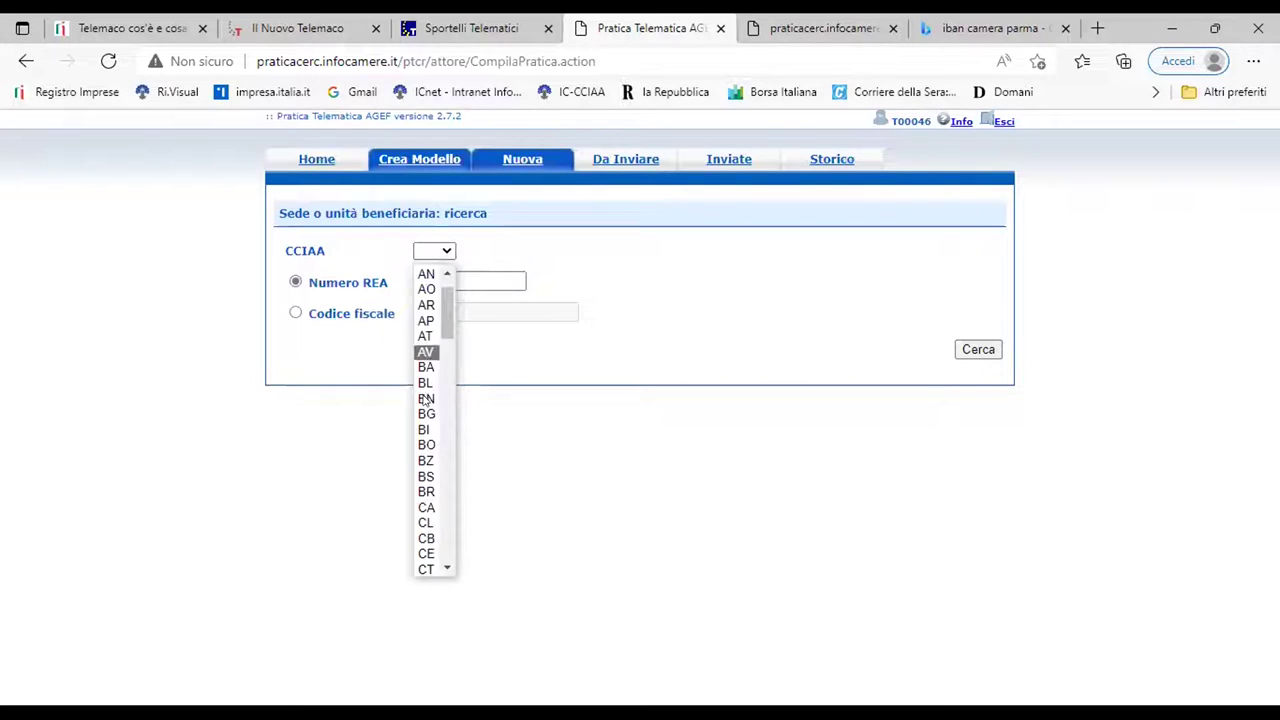
scroll(425, 412, down, 12)
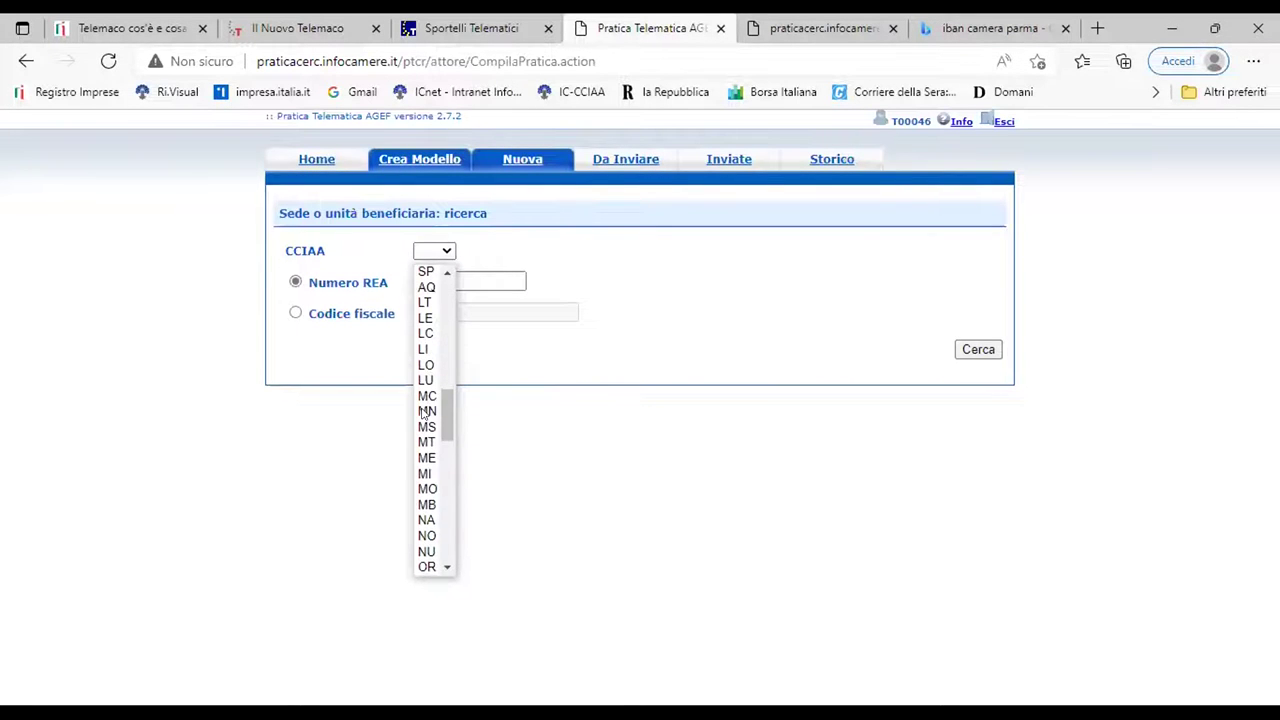
scroll(424, 413, down, 6)
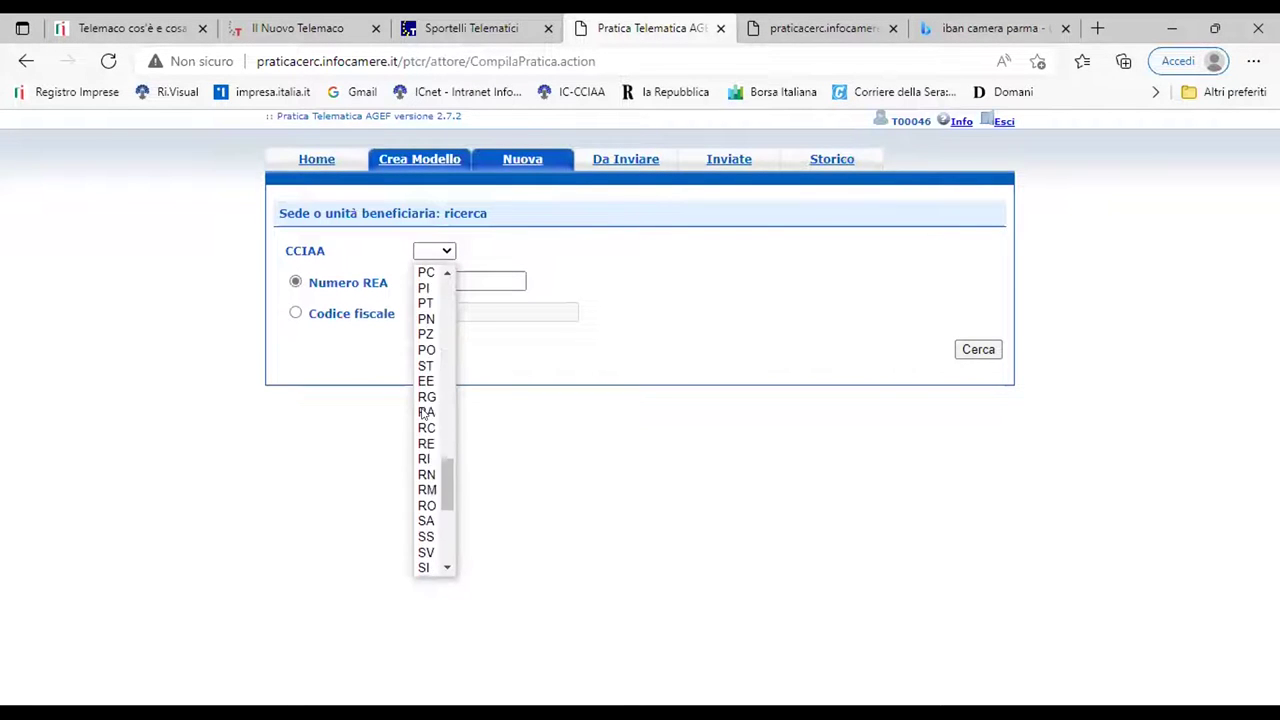
scroll(424, 413, down, 6)
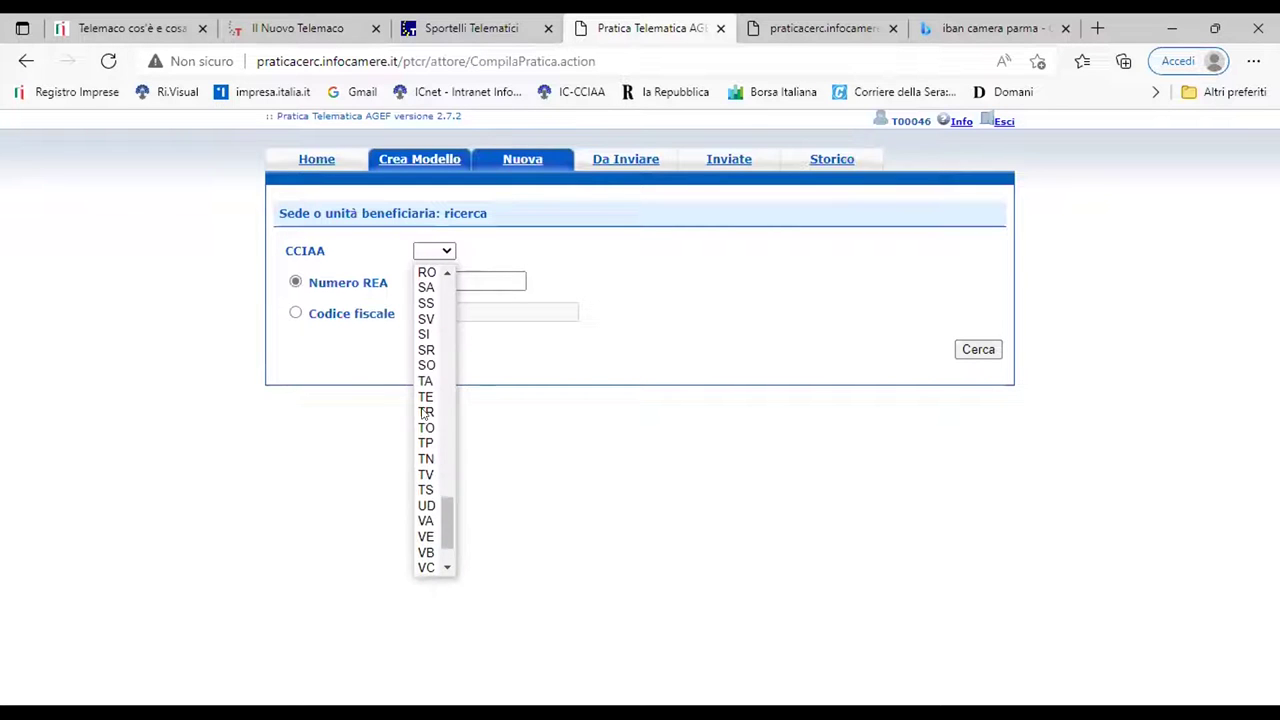
scroll(424, 413, down, 1)
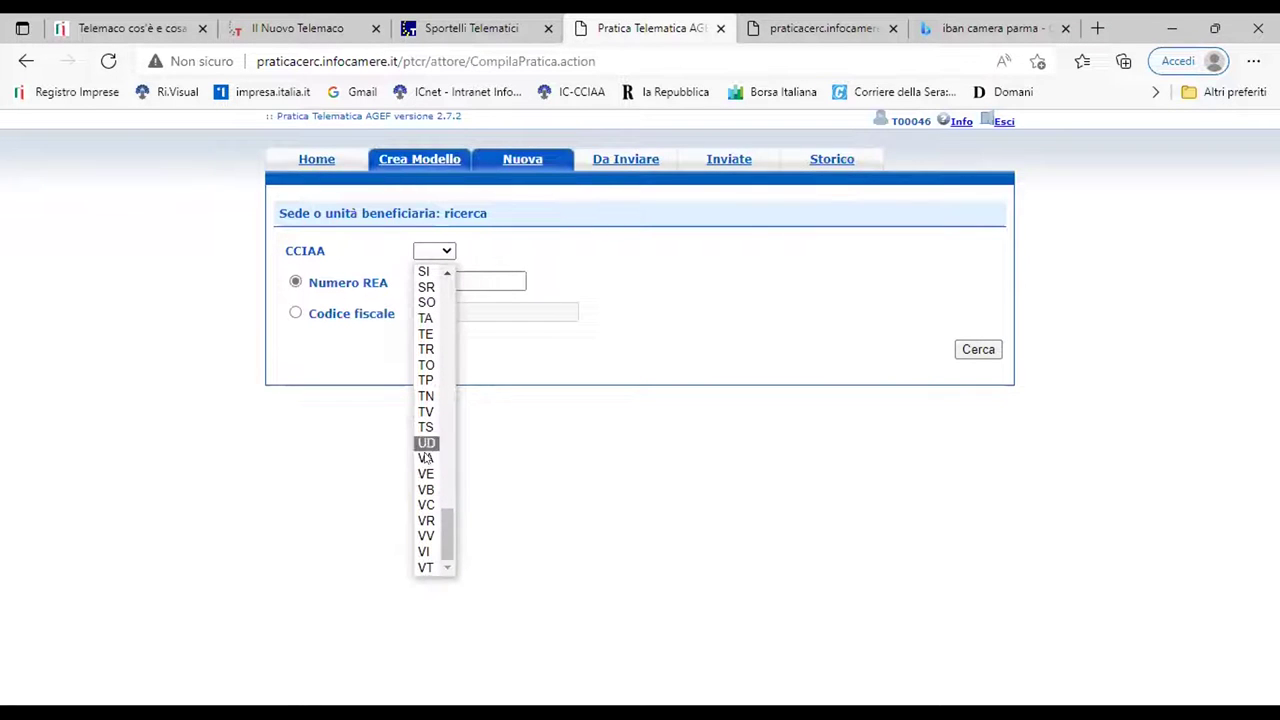
click(425, 567)
Search for REA number 801 and choose the Valdagno site as beneficiary
click(457, 282)
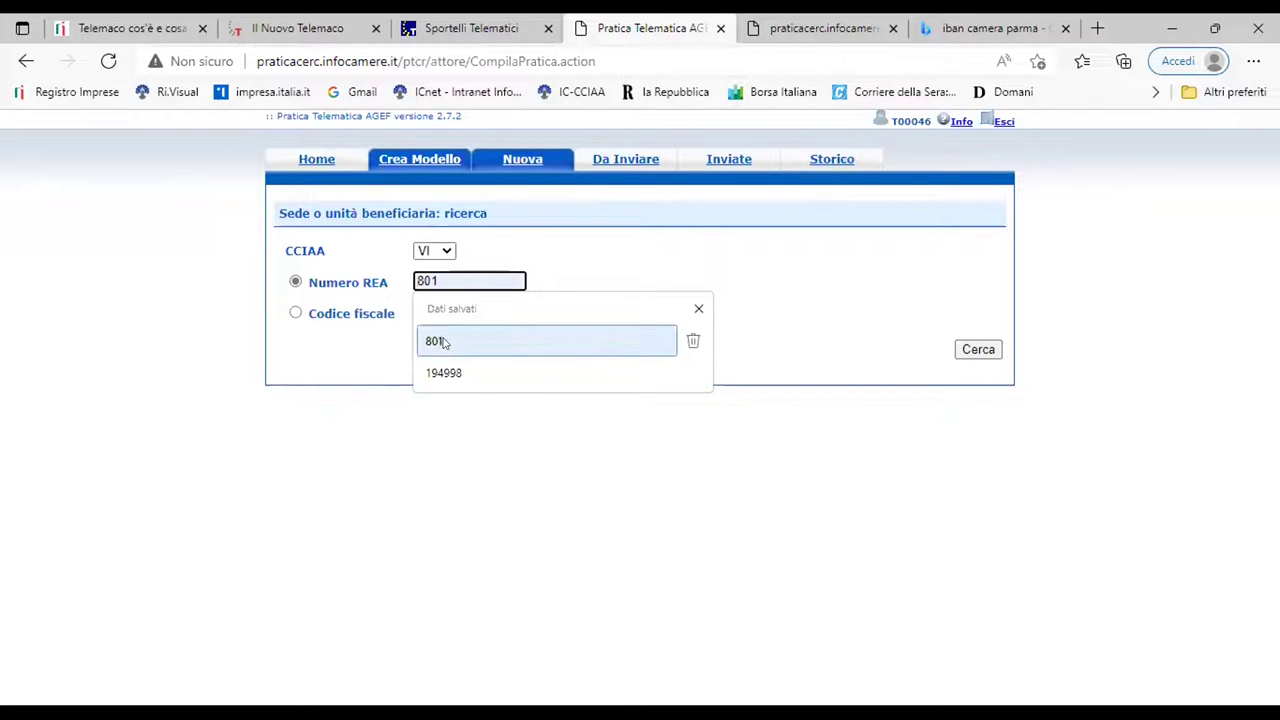
click(443, 341)
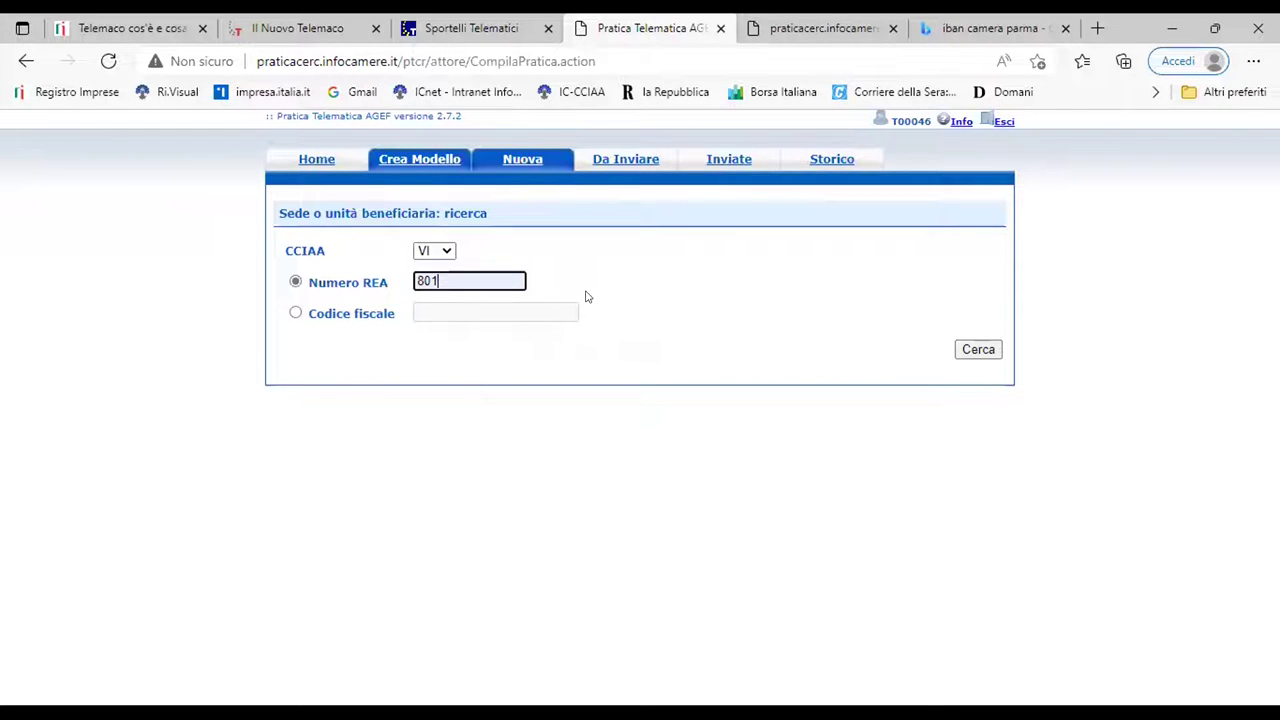
click(979, 350)
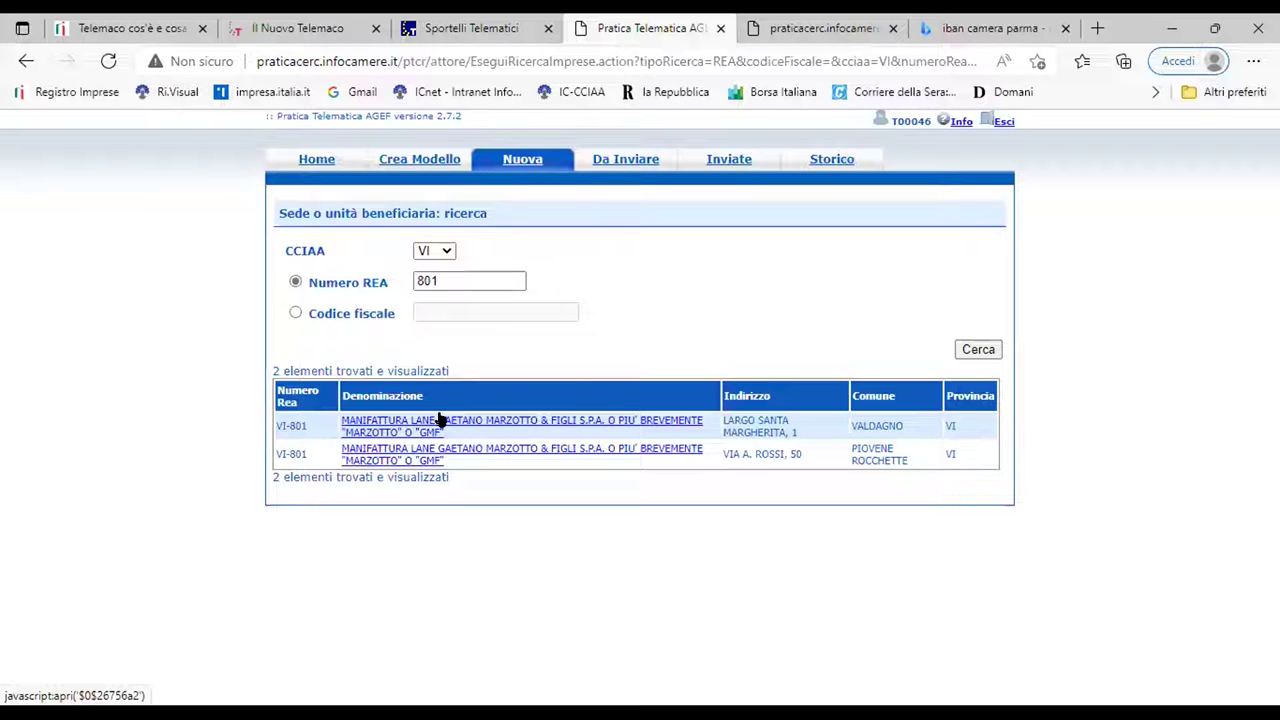
click(438, 420)
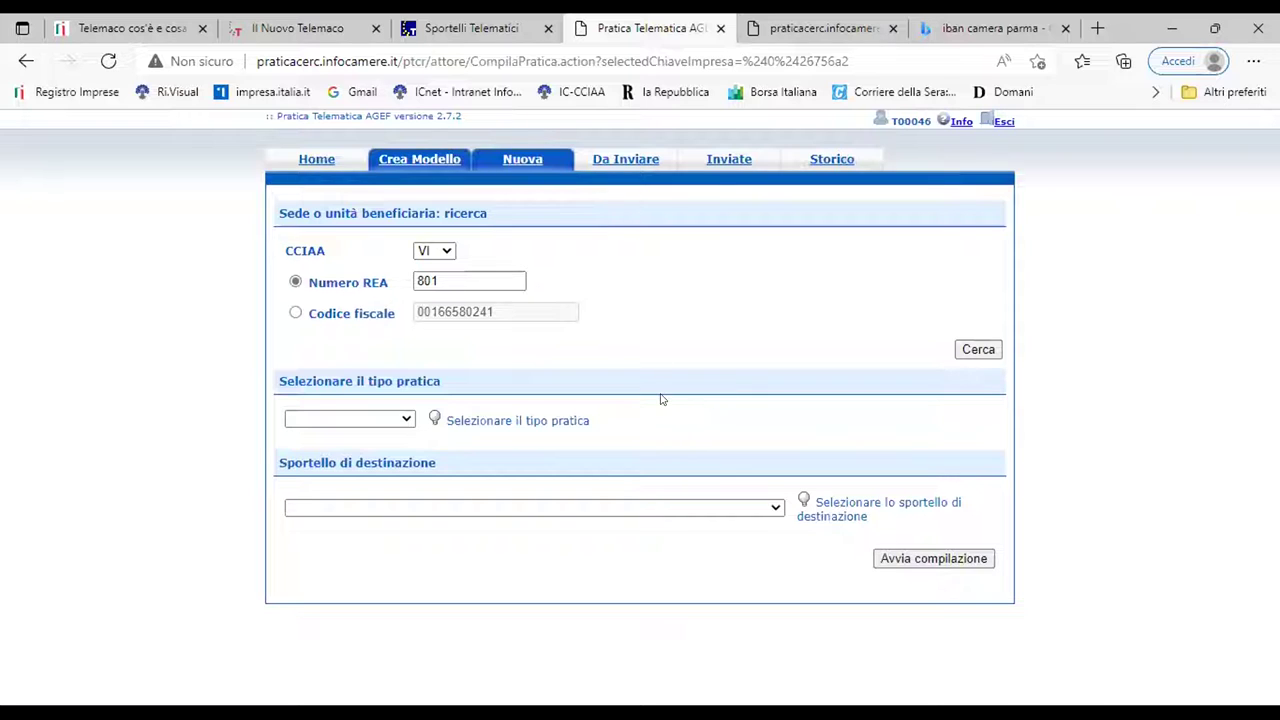
Set the practice type to Richiesta Contributi
click(406, 419)
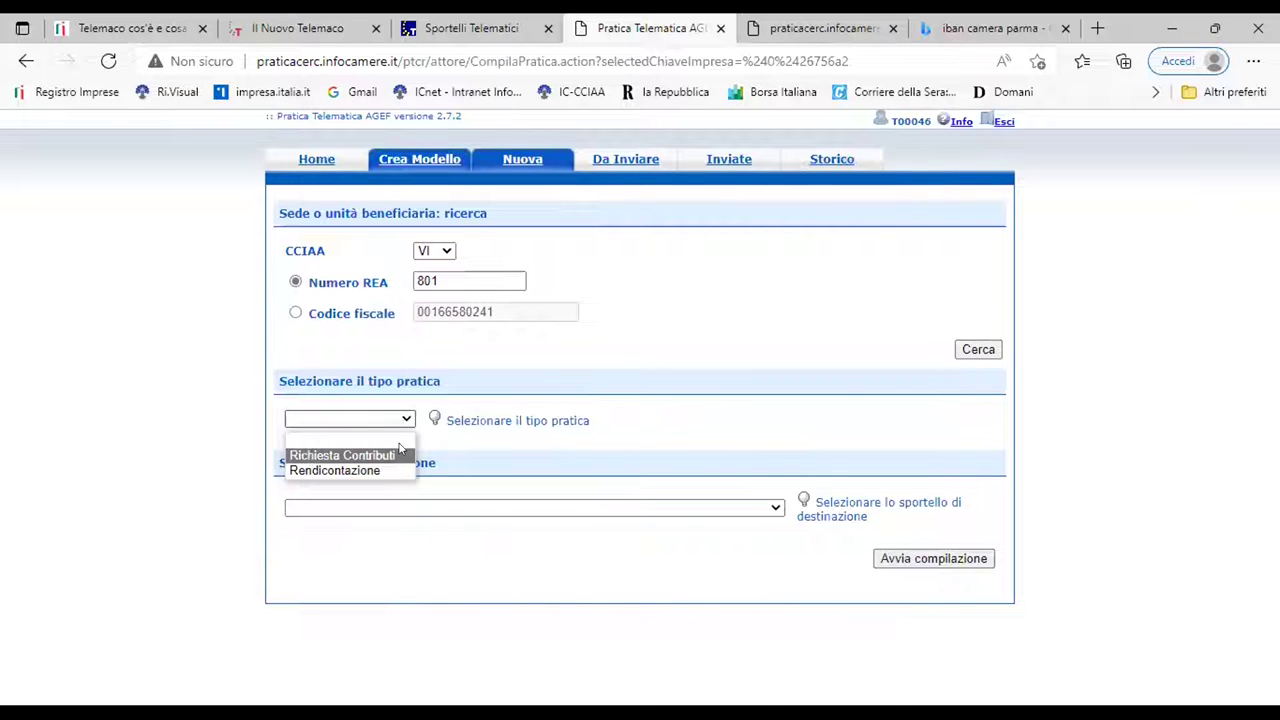
click(399, 455)
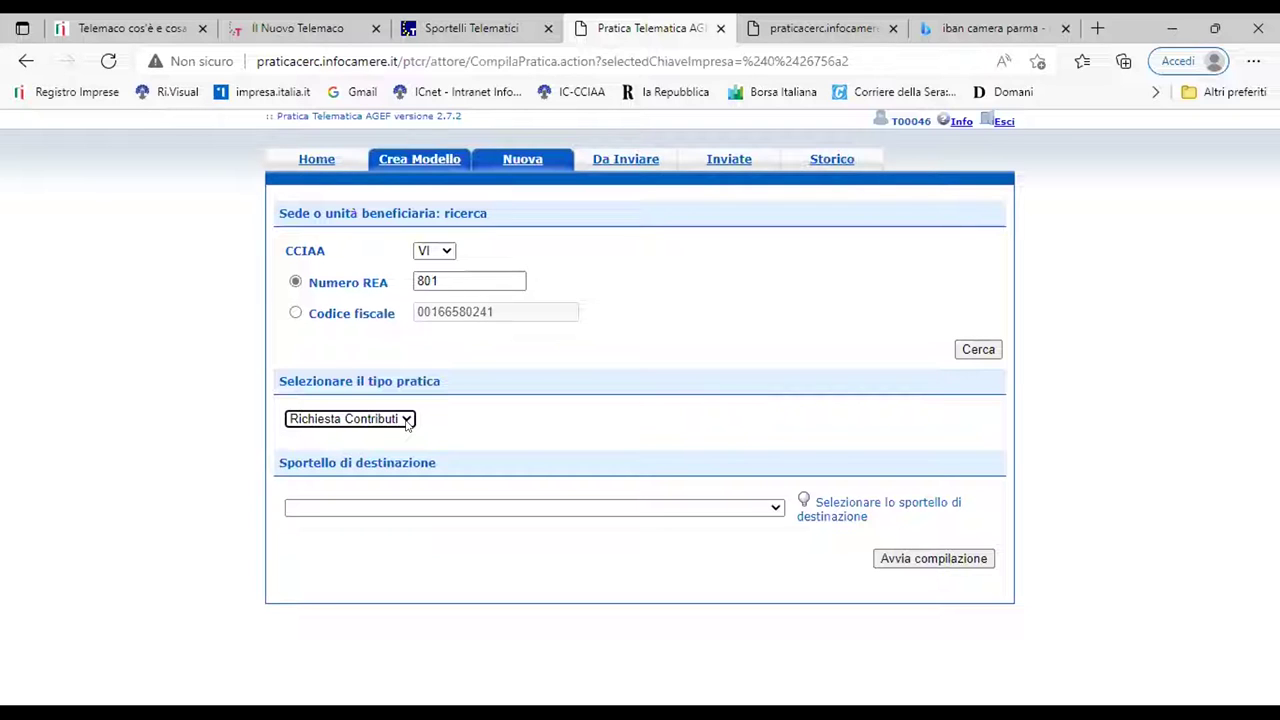
click(407, 421)
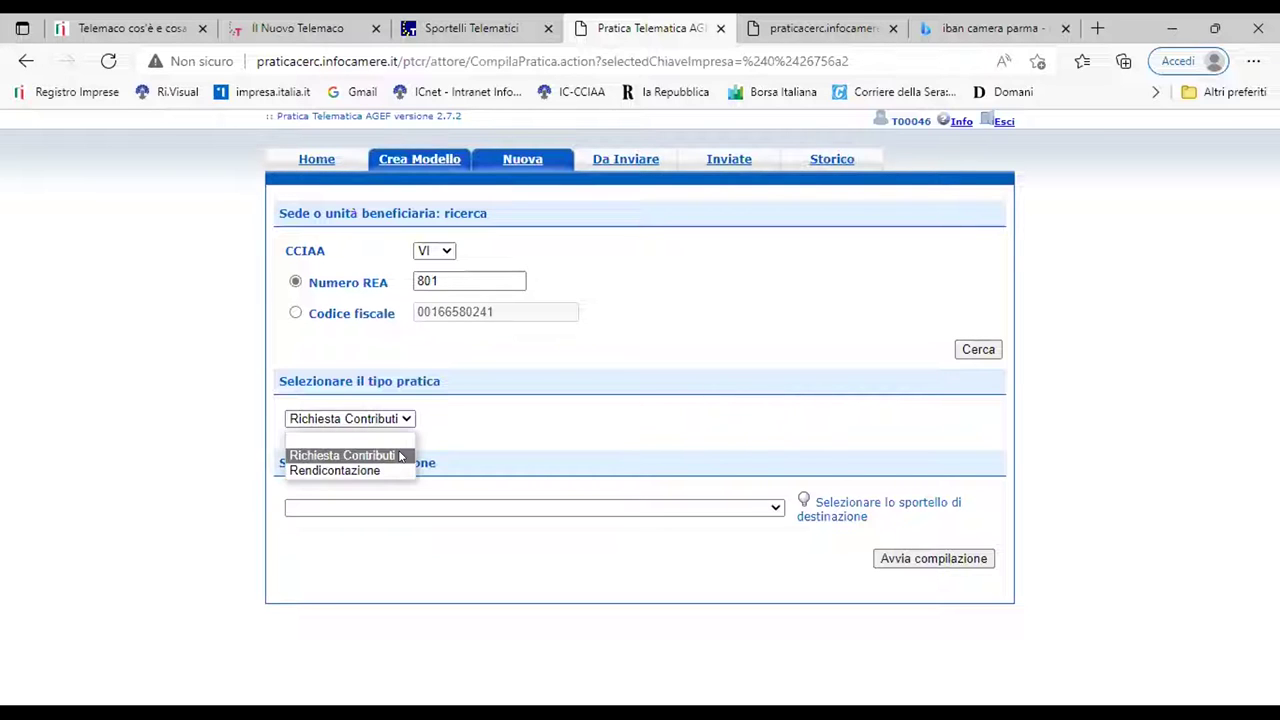
click(398, 456)
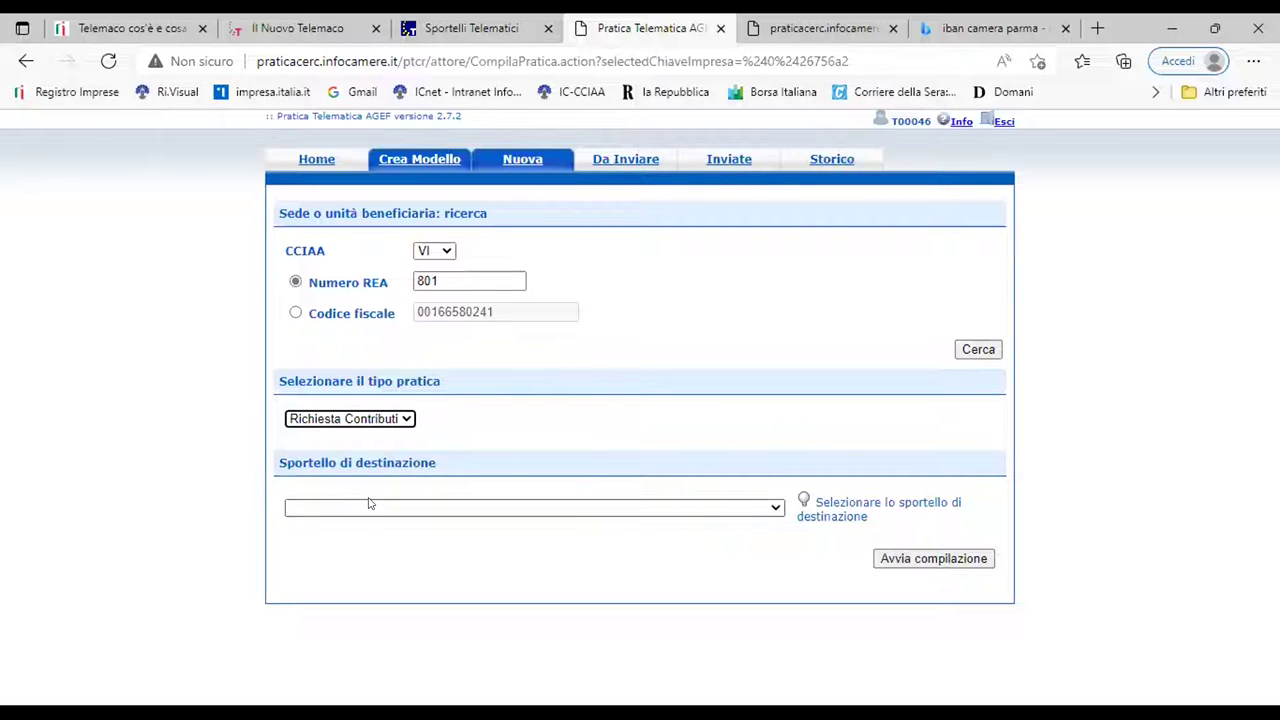
Choose CCIAA di VICENZA as the destination desk and start compiling the request
click(773, 507)
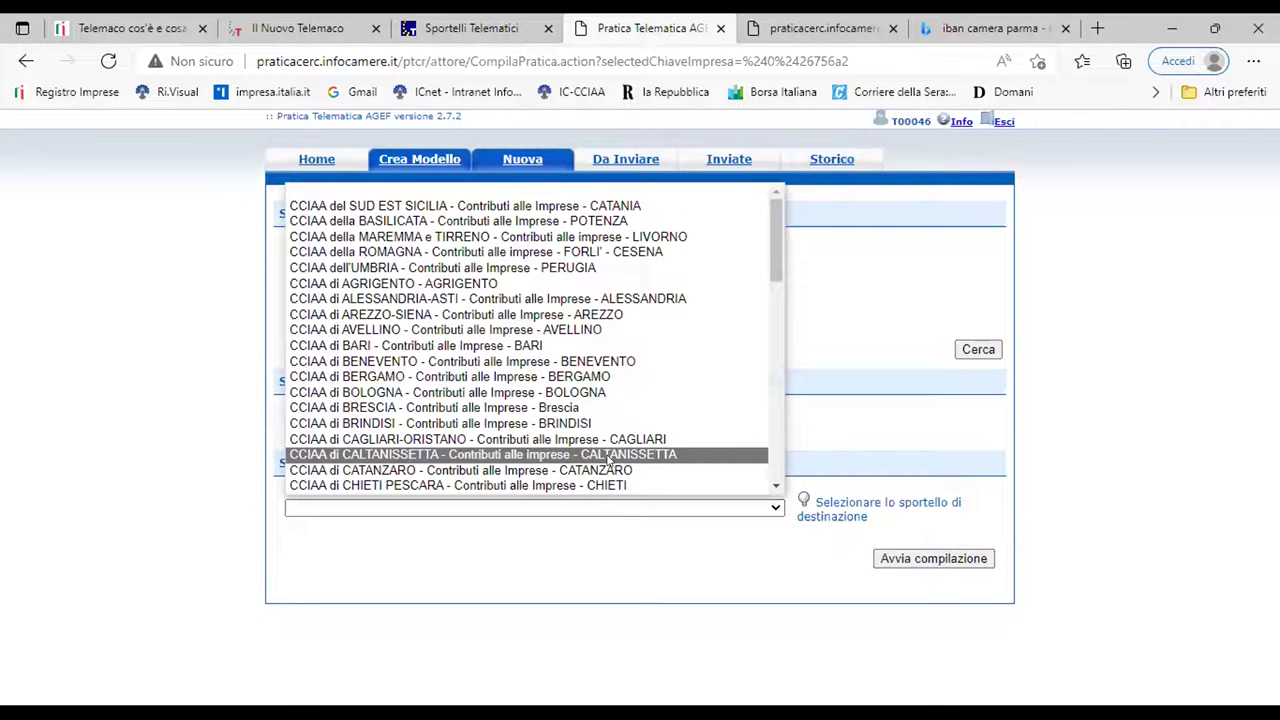
scroll(619, 428, down, 3)
scroll(619, 428, down, 3)
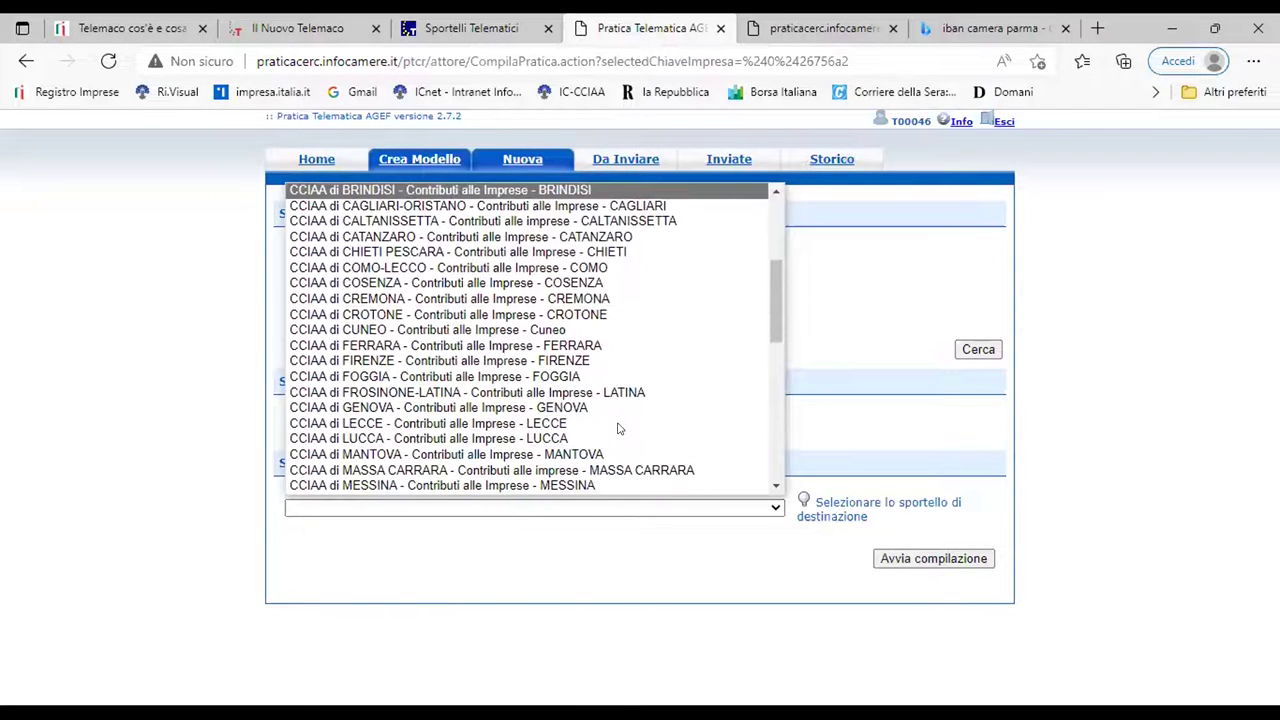
scroll(619, 428, down, 4)
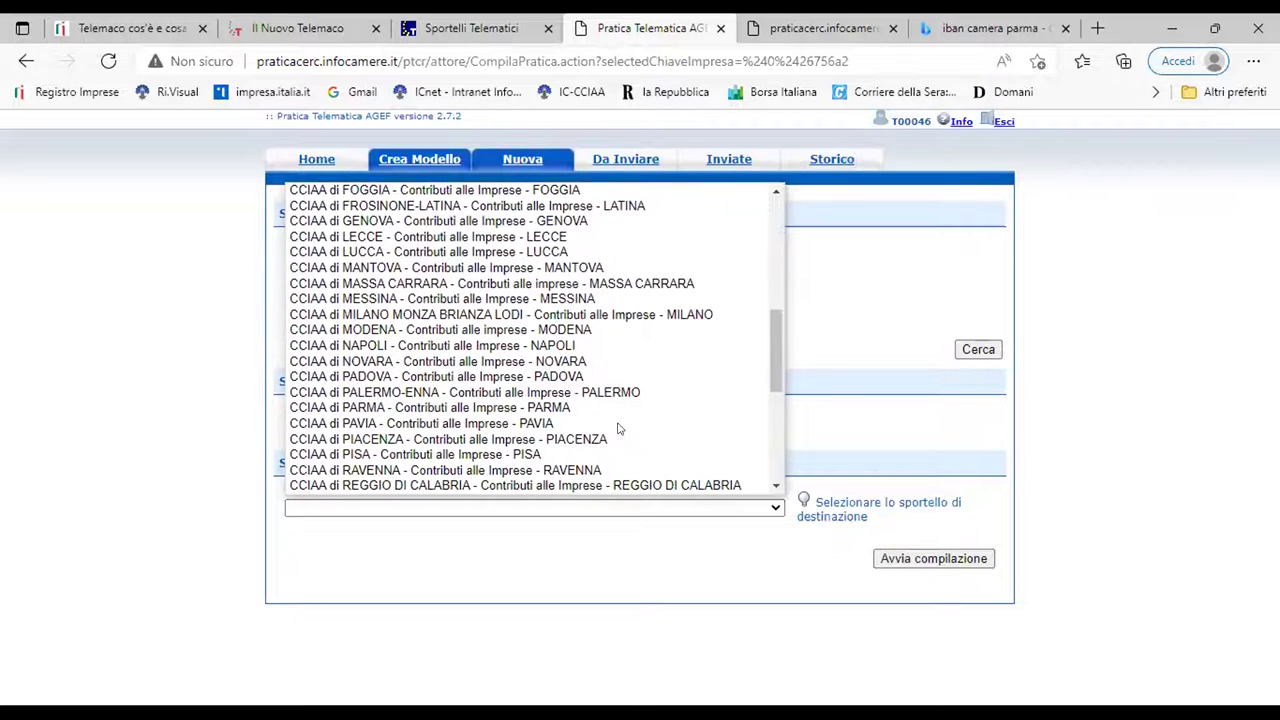
scroll(600, 405, down, 4)
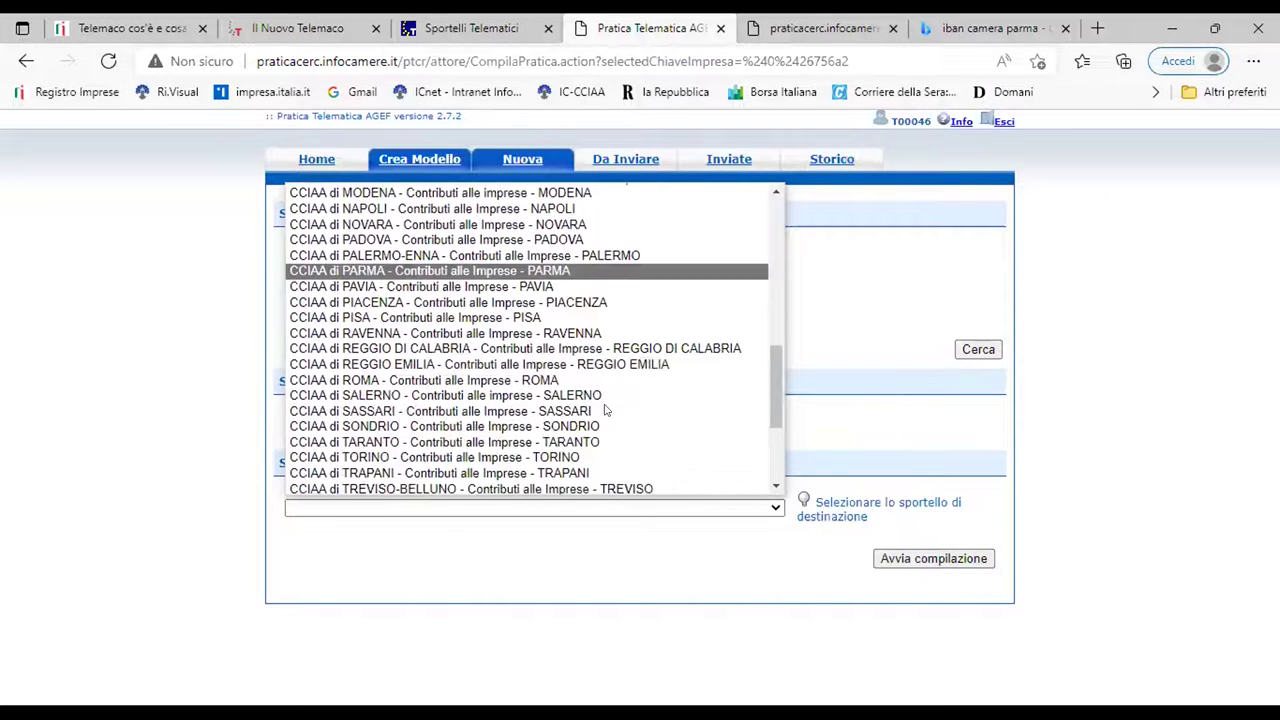
scroll(604, 408, down, 2)
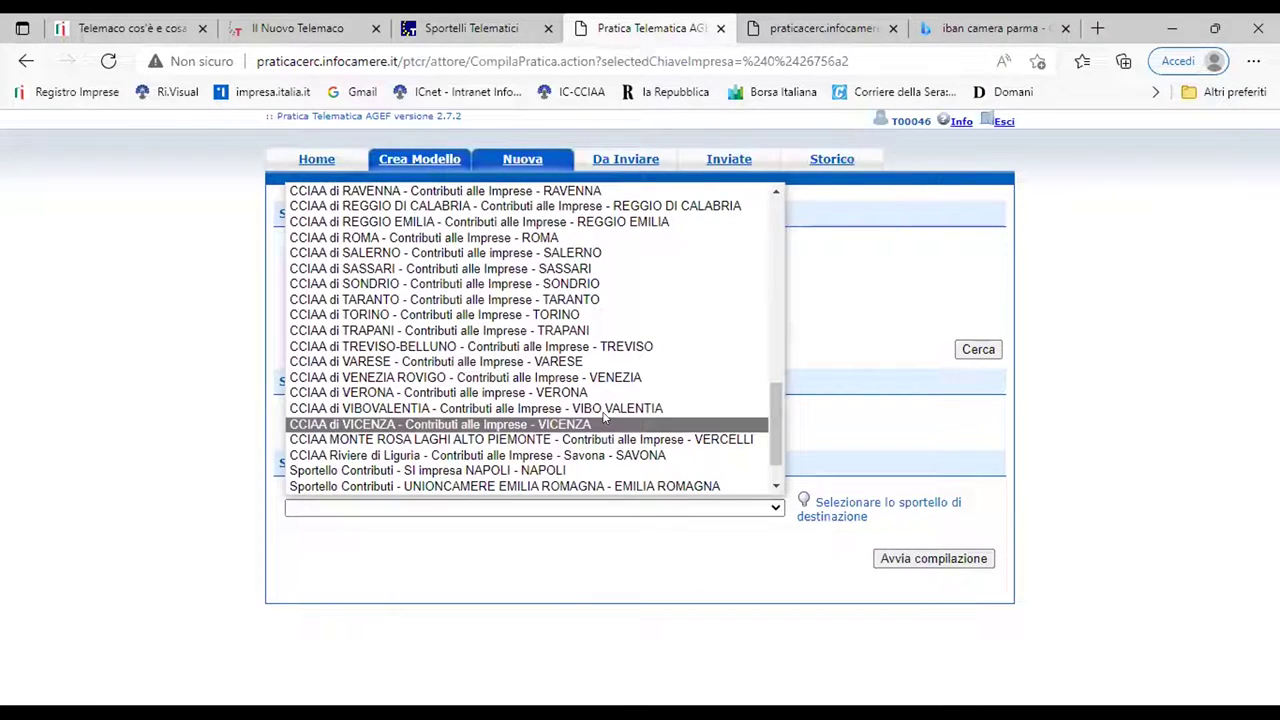
click(604, 419)
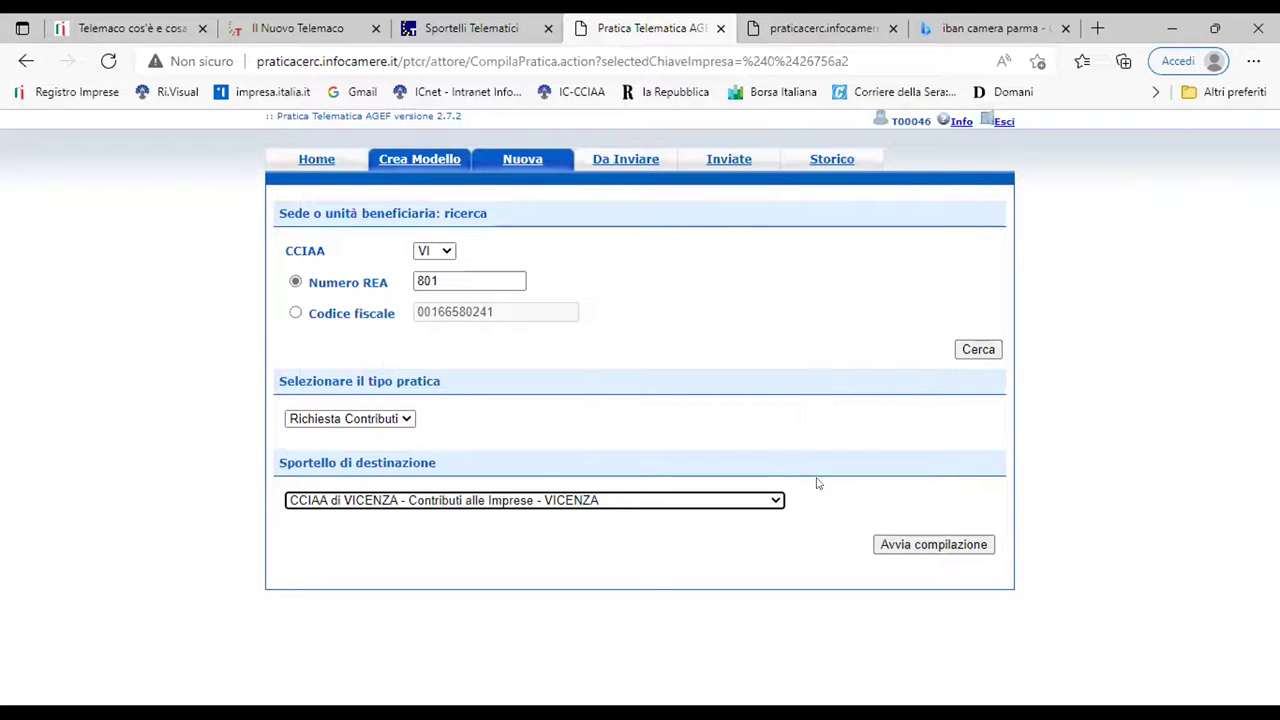
click(955, 546)
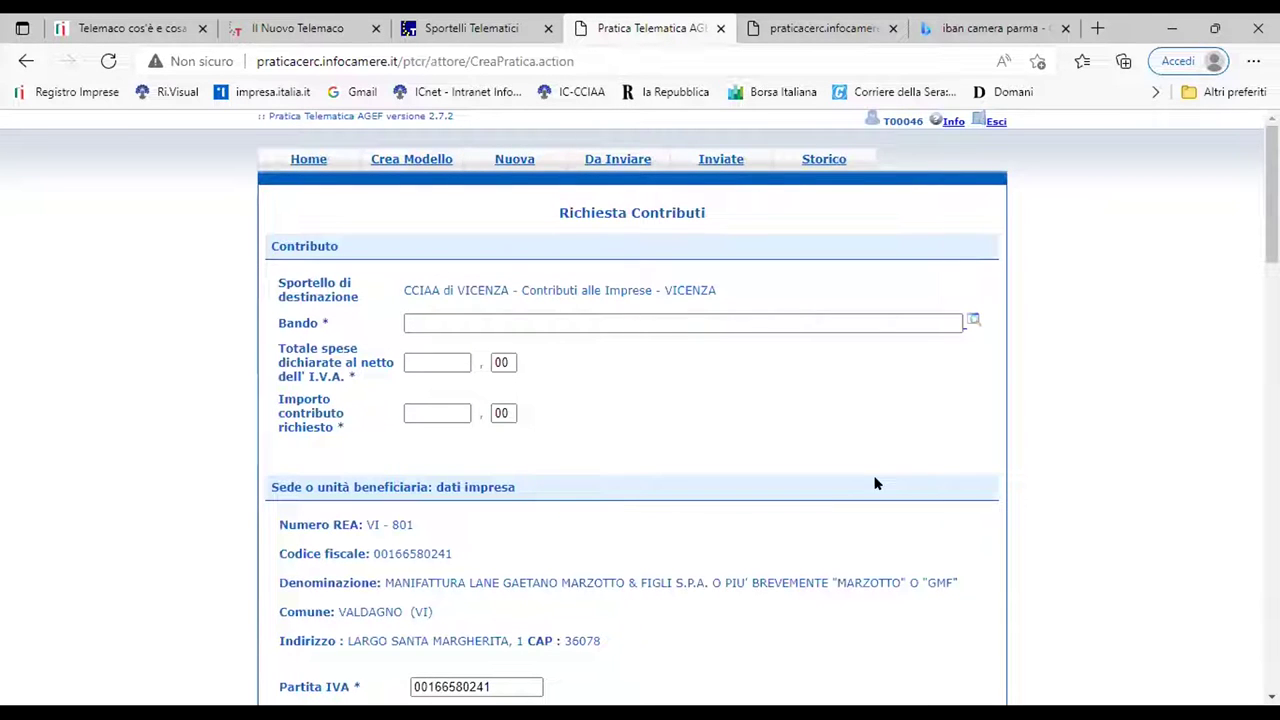
Choose the 2022 tourism Bando, then enter expenses 12000 and requested contribution 6000
click(971, 323)
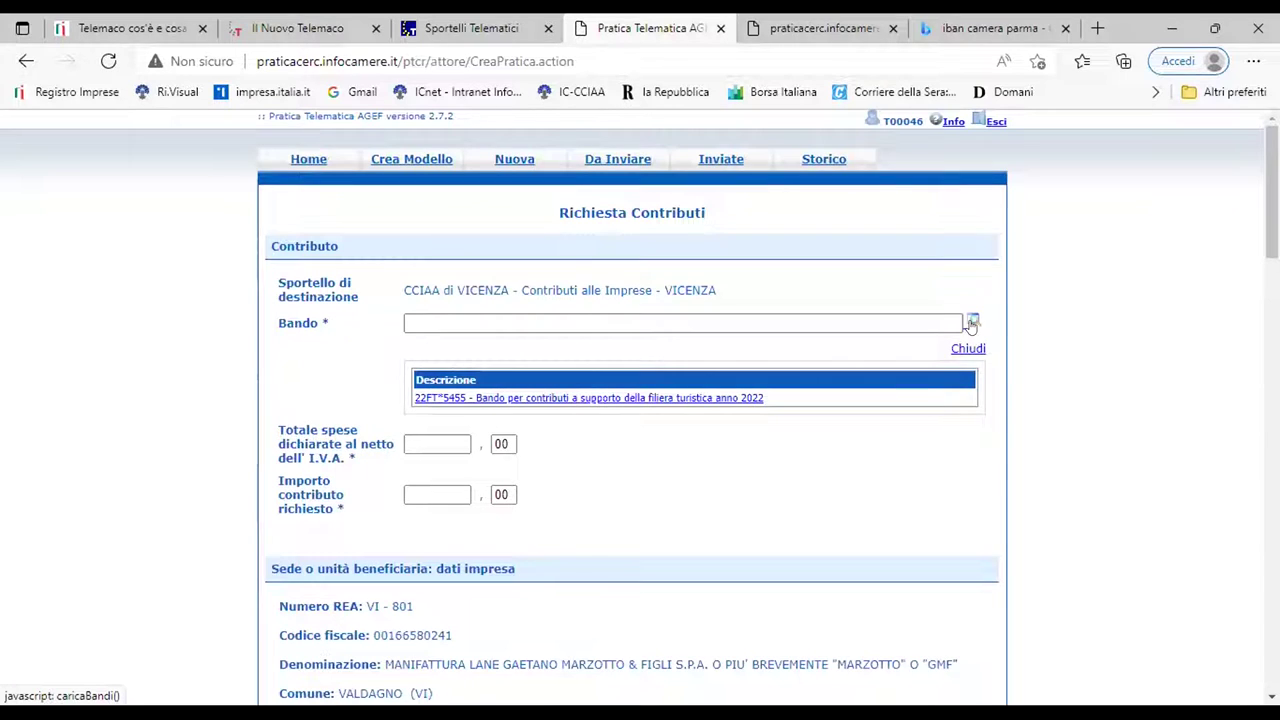
click(636, 398)
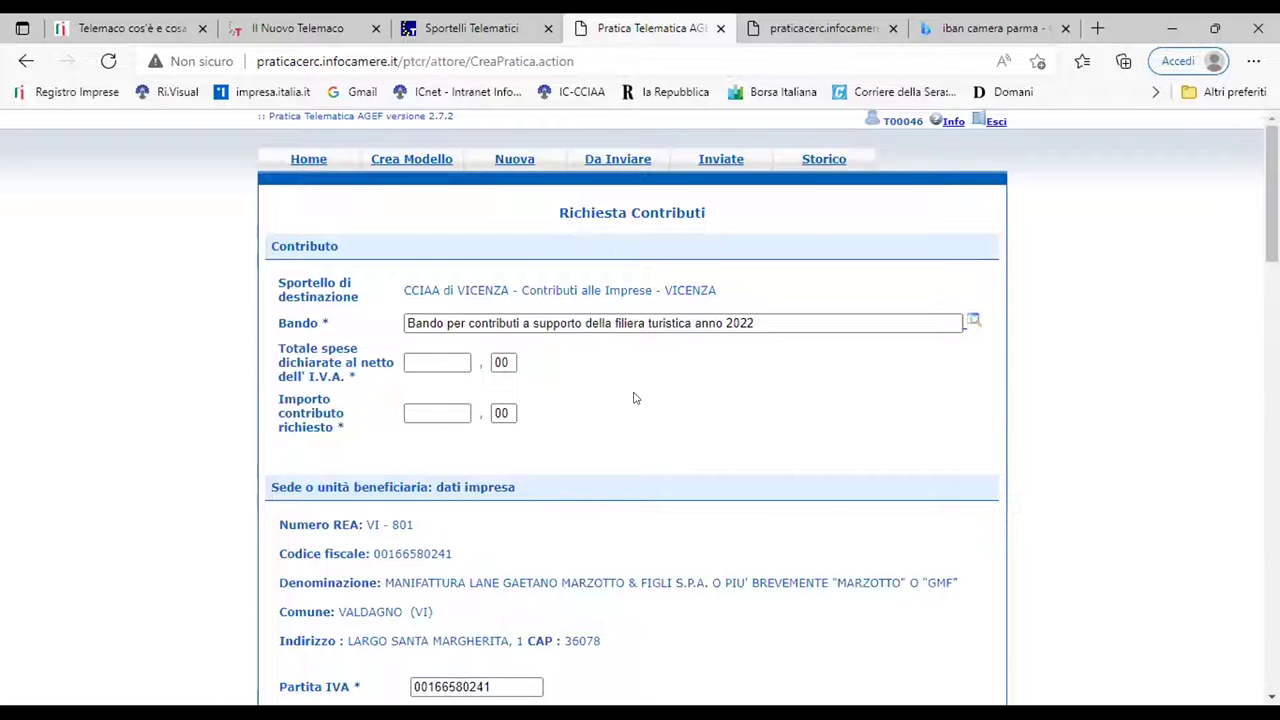
click(433, 358)
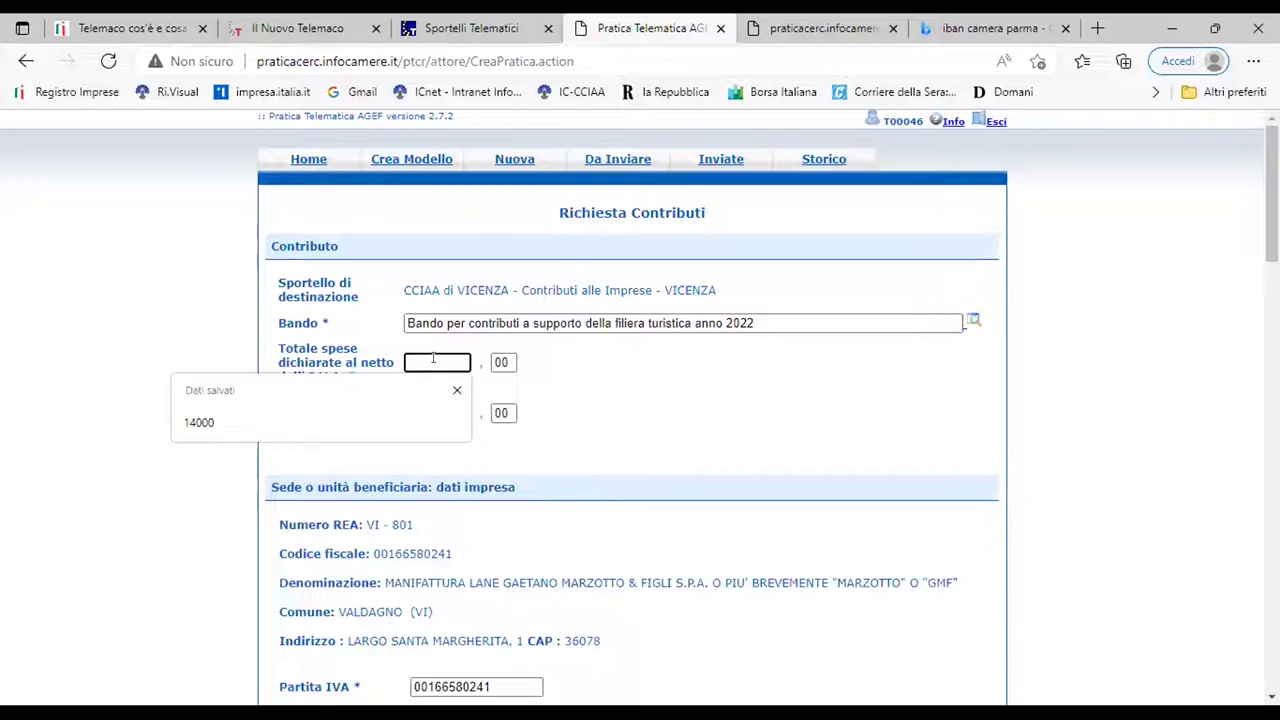
click(600, 371)
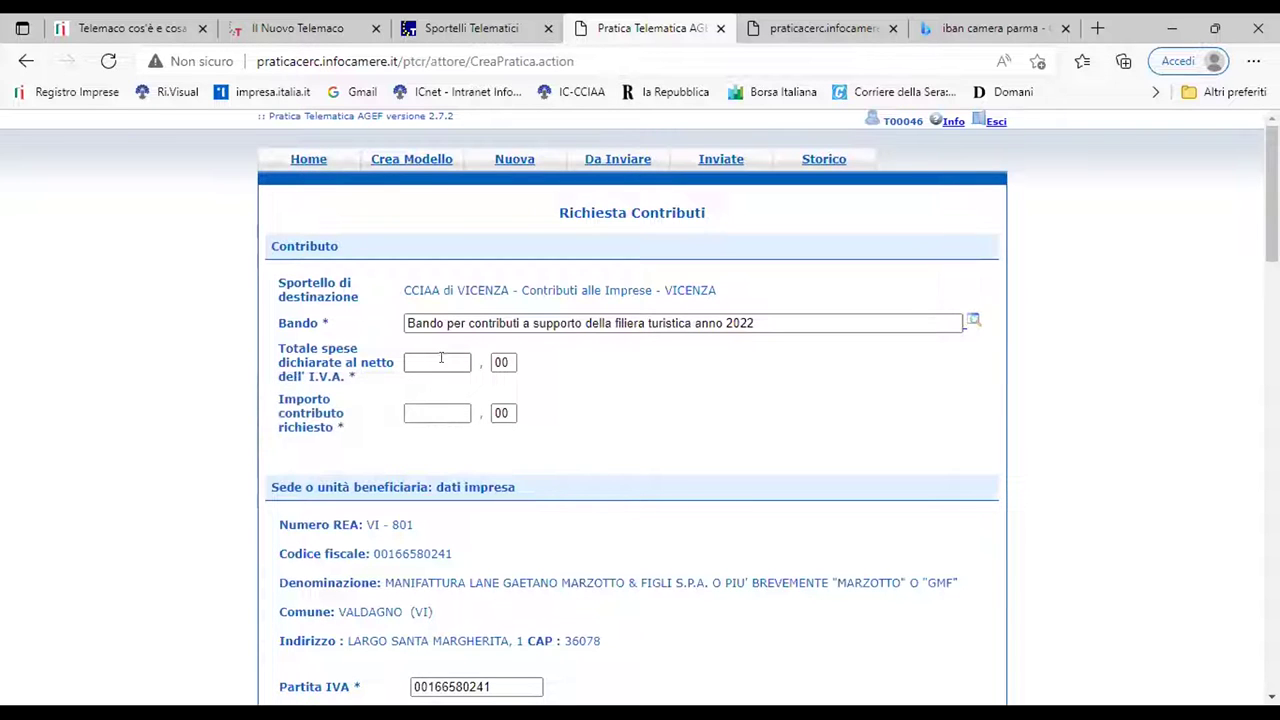
click(442, 361)
text(1)
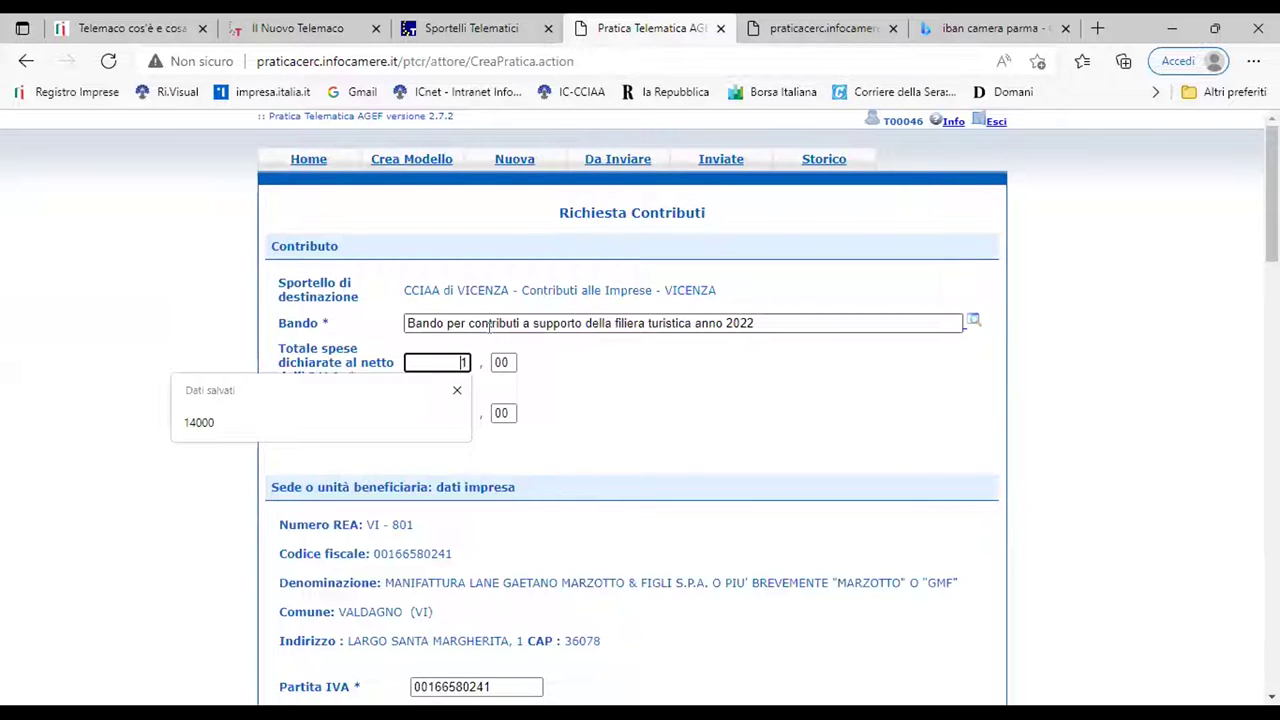
text(2000)
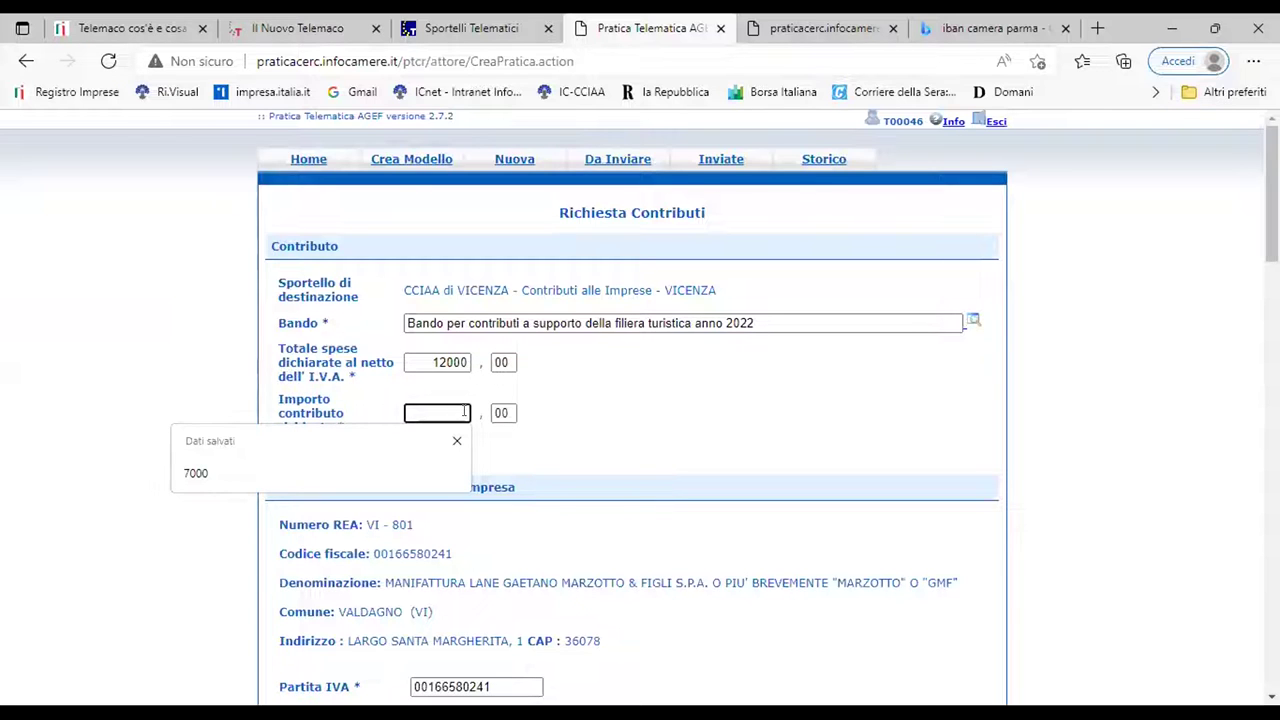
text(6000)
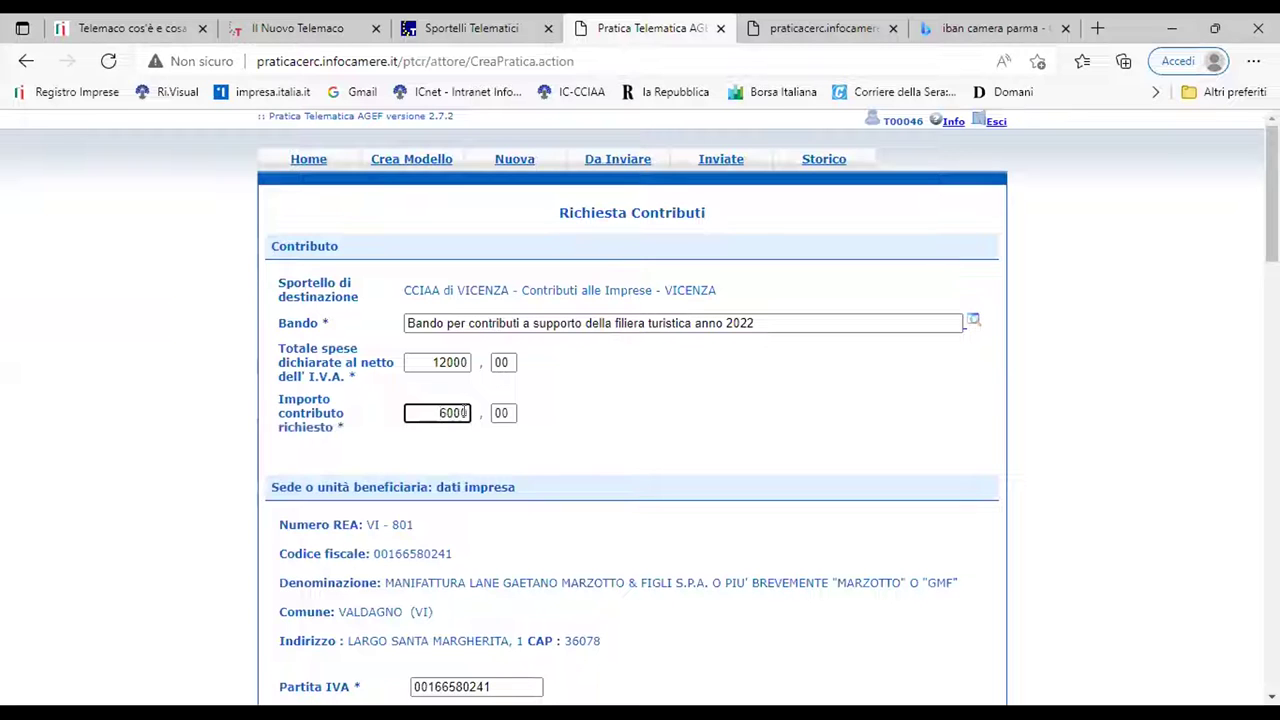
key(Tab)
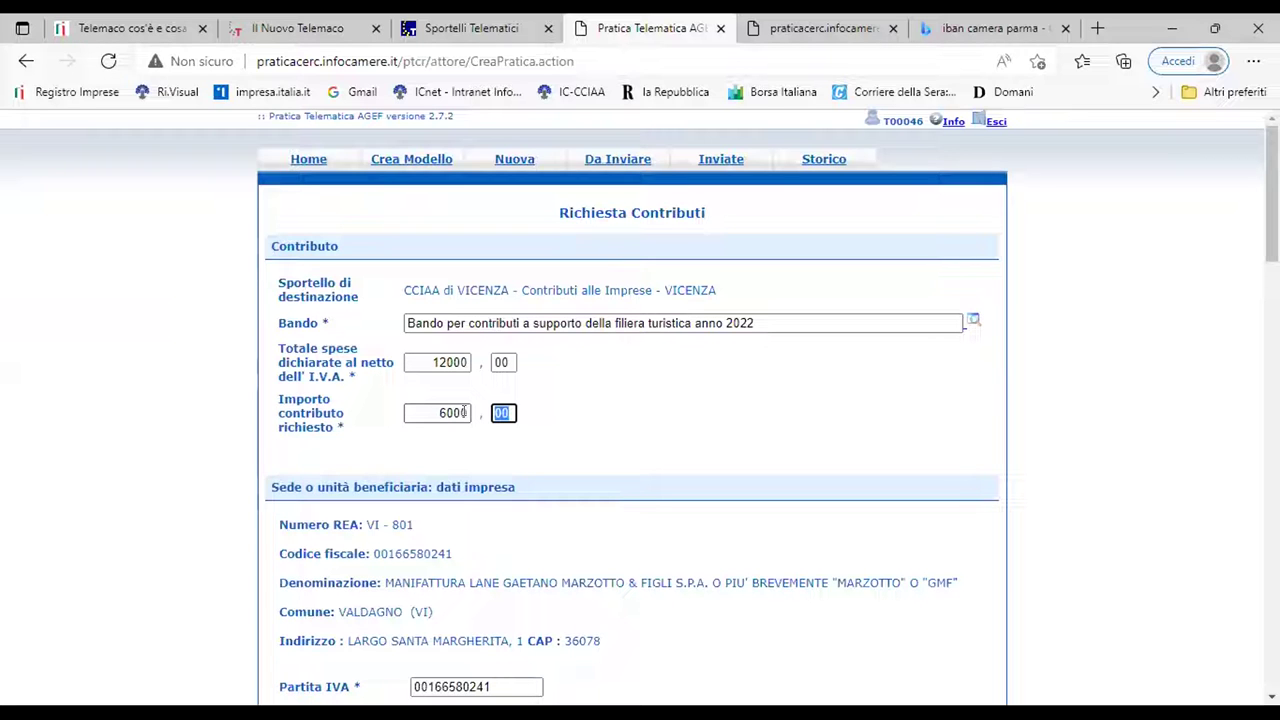
scroll(609, 475, down, 3)
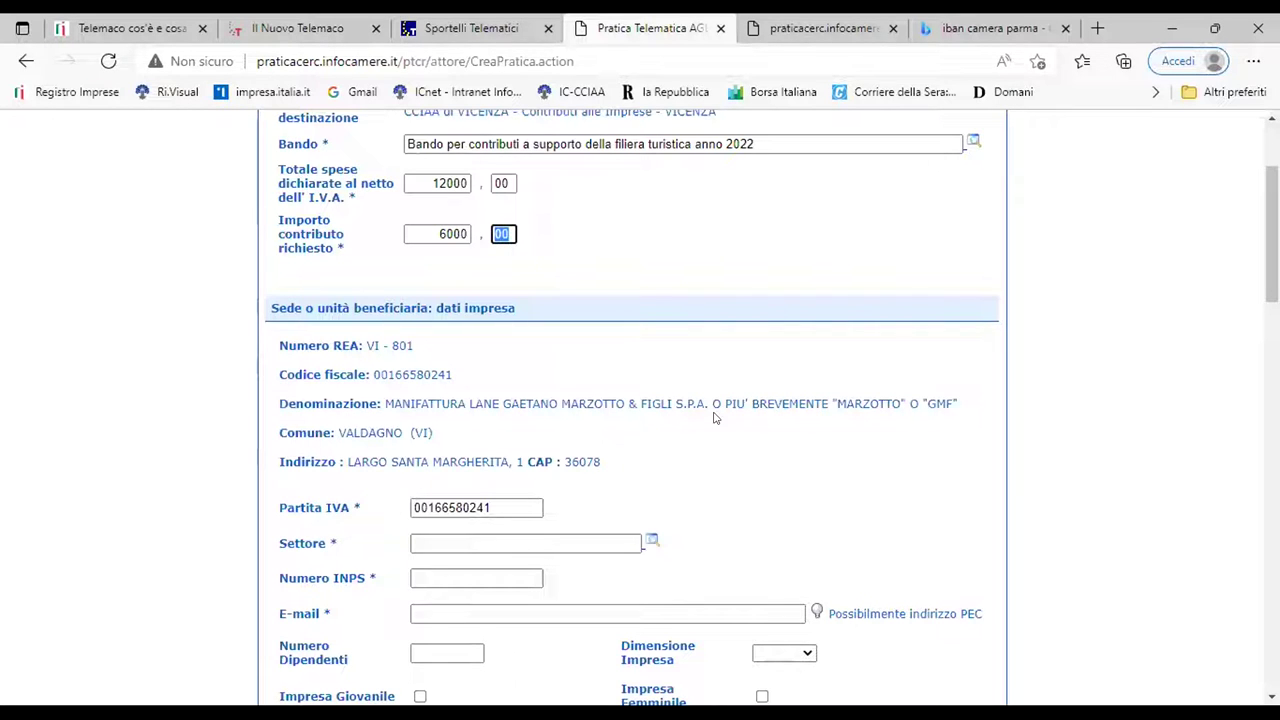
Set the business sector to Trasversale and the INPS number to 0
click(645, 542)
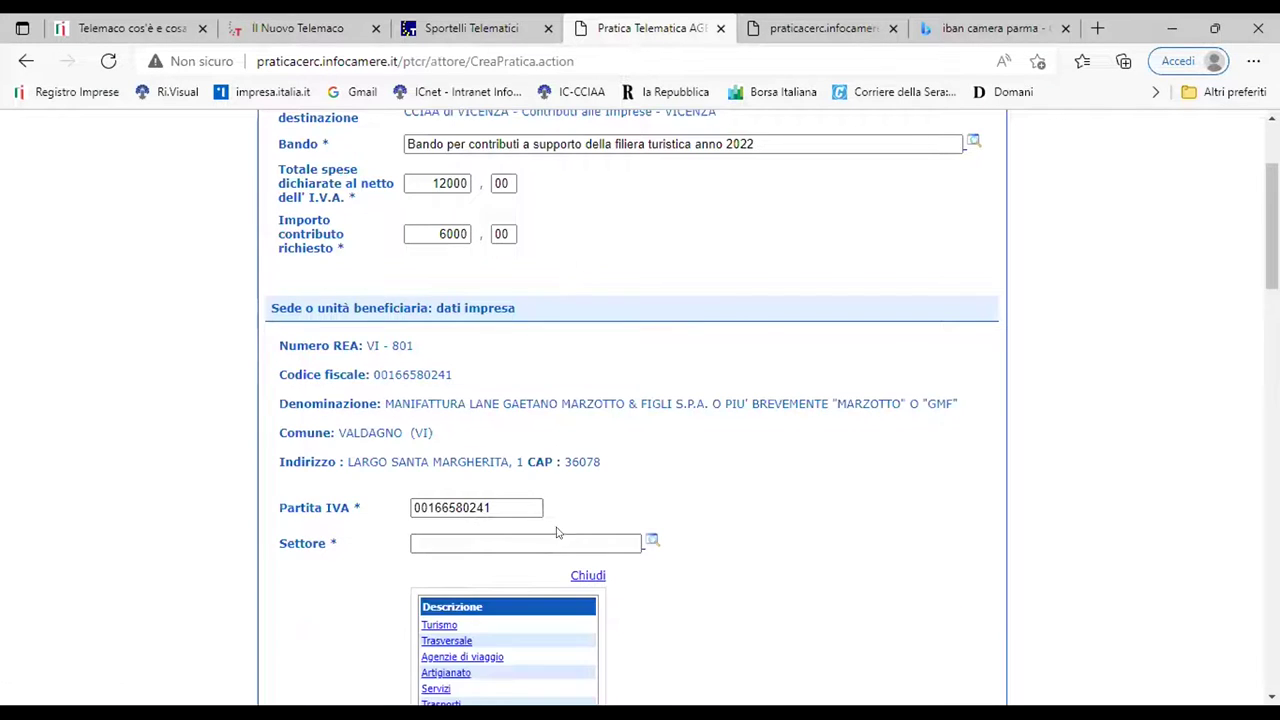
scroll(557, 533, down, 2)
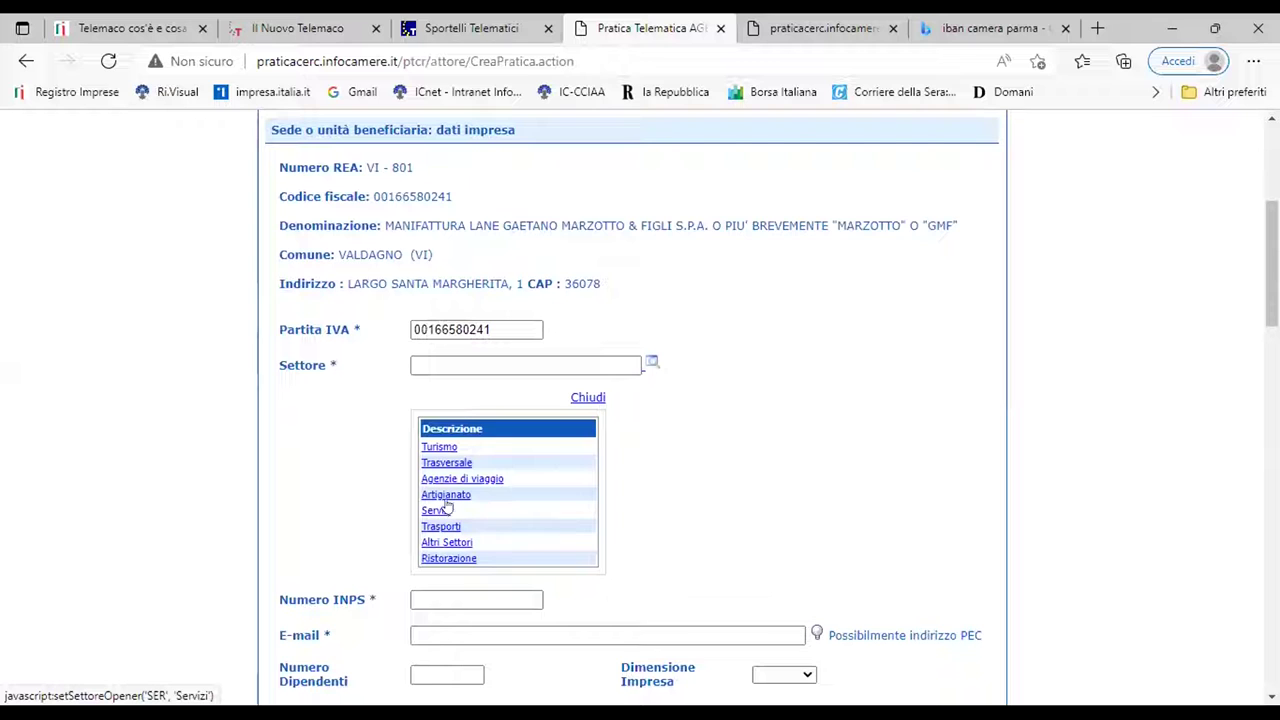
click(446, 463)
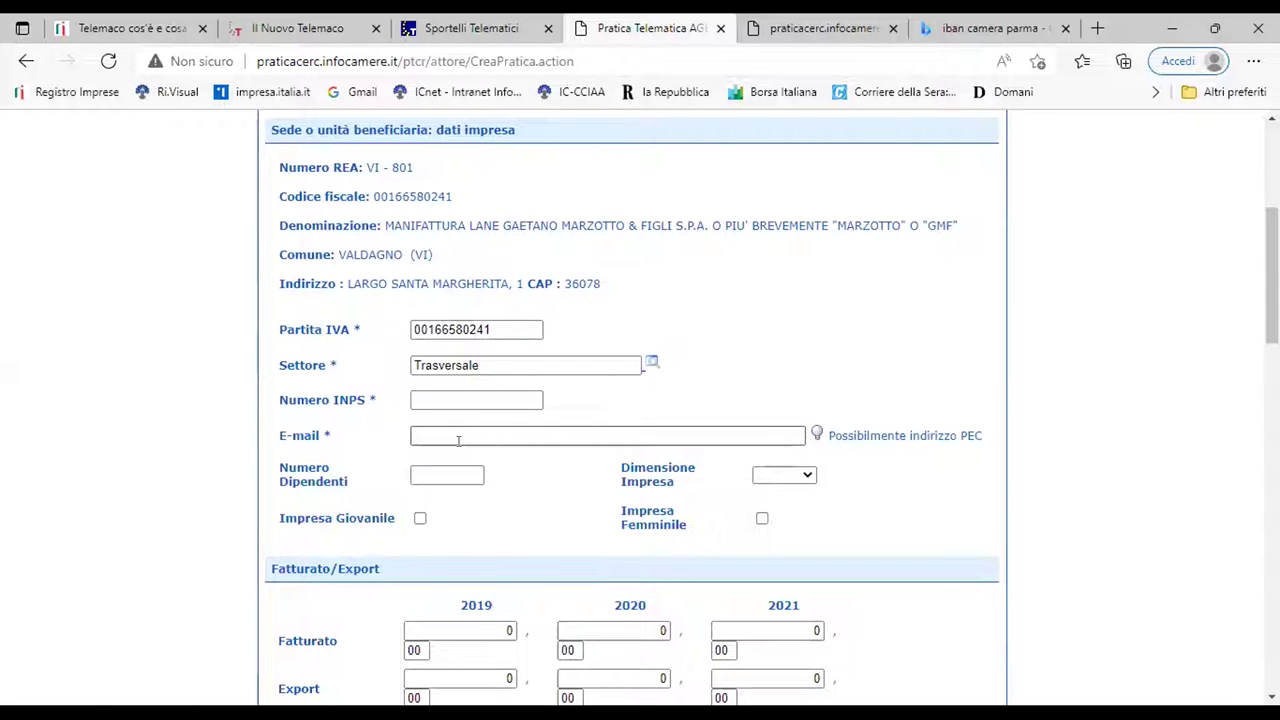
click(504, 398)
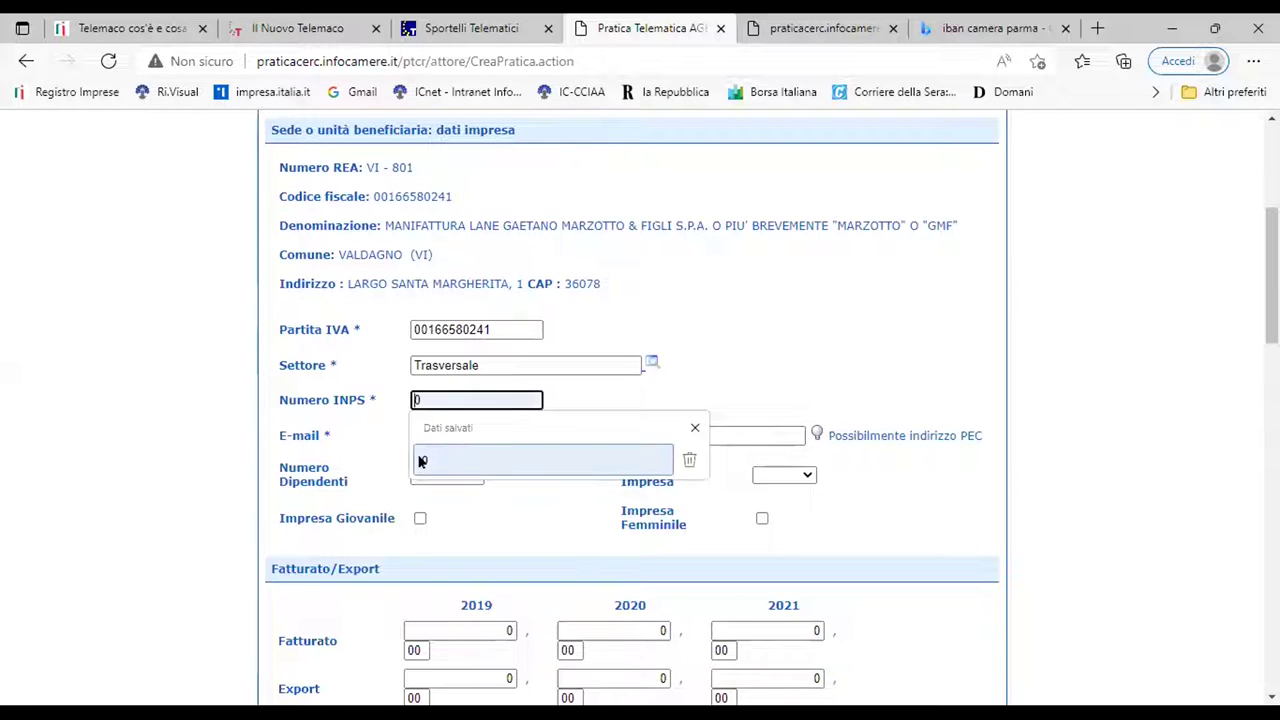
click(421, 461)
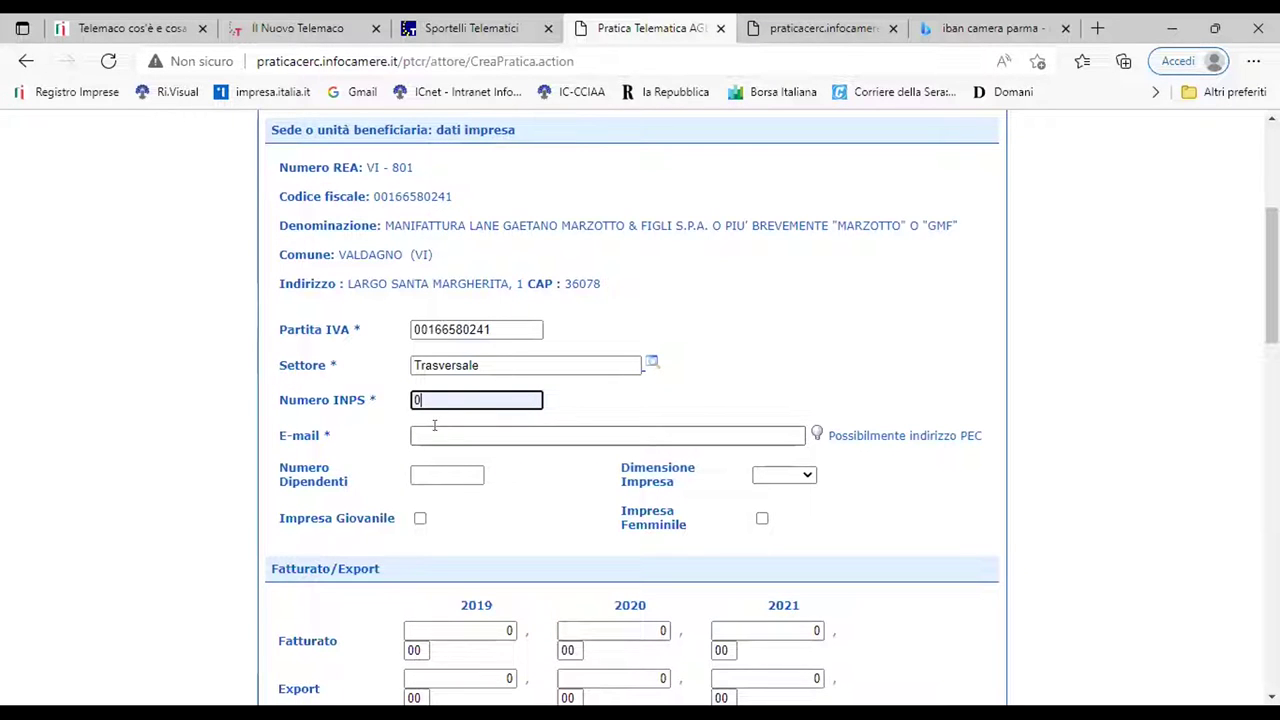
Fill in the company e-mail address from the saved suggestions
click(441, 433)
click(442, 436)
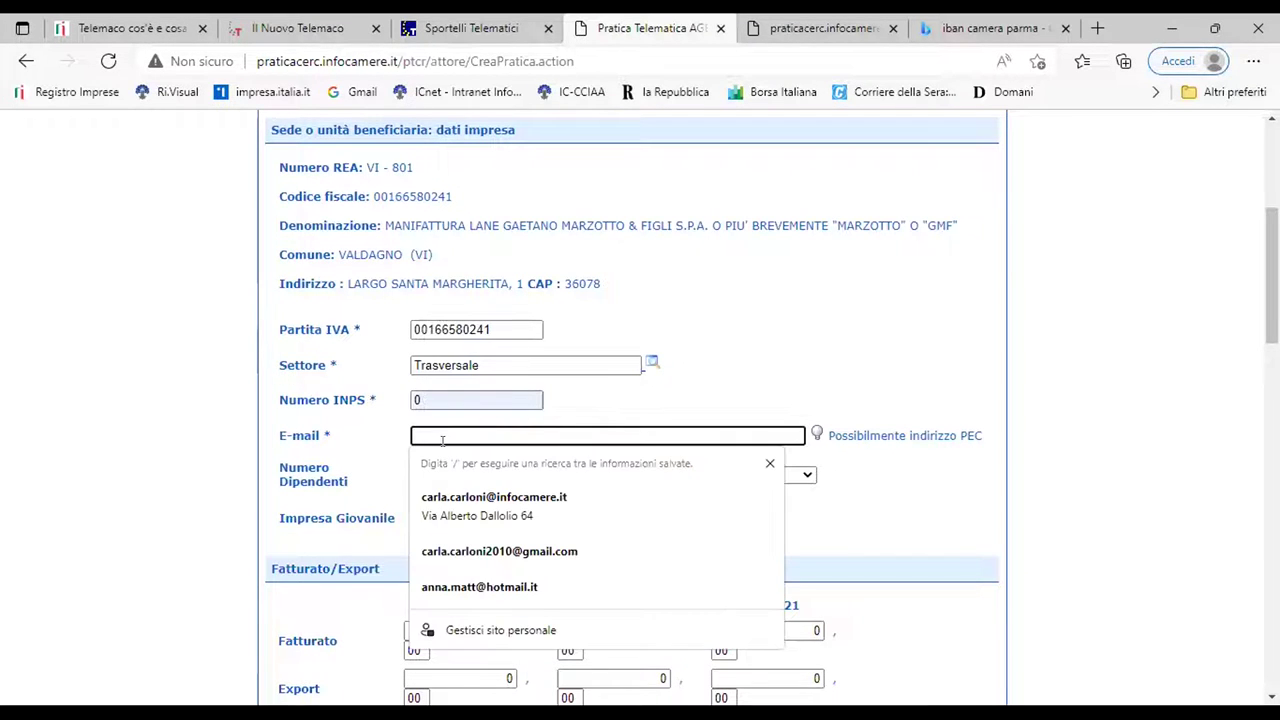
click(540, 502)
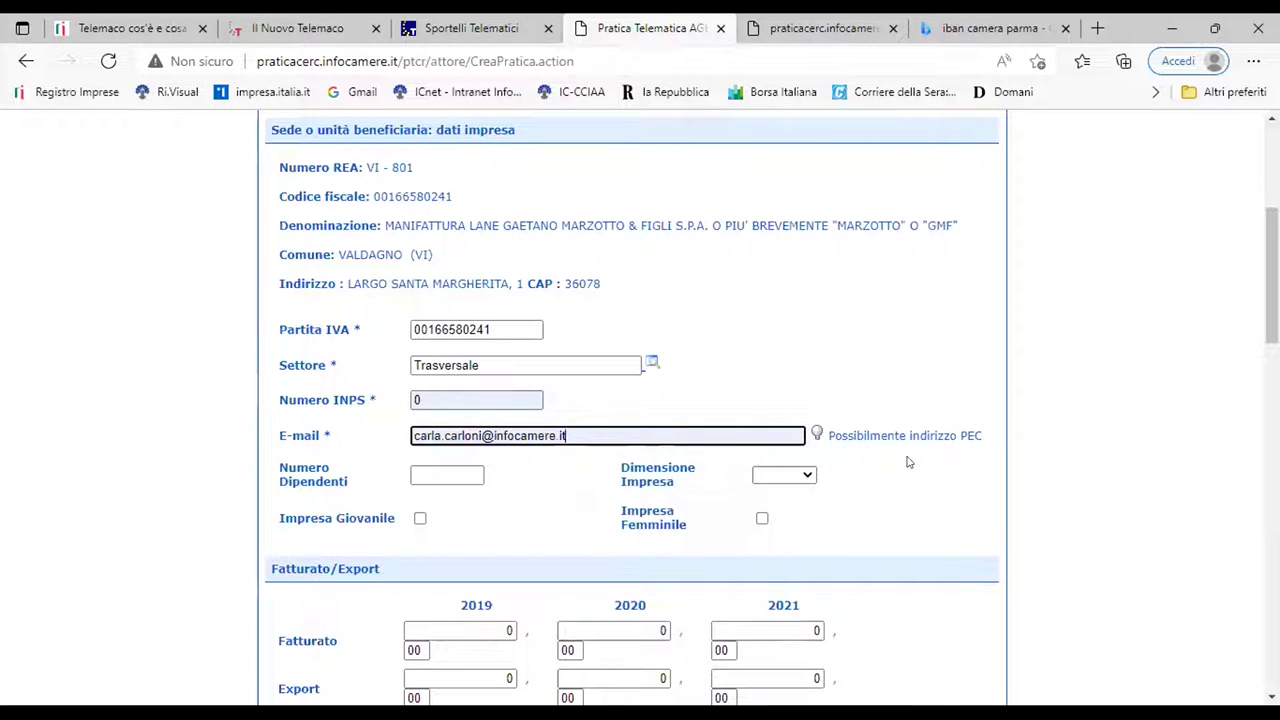
key(Tab)
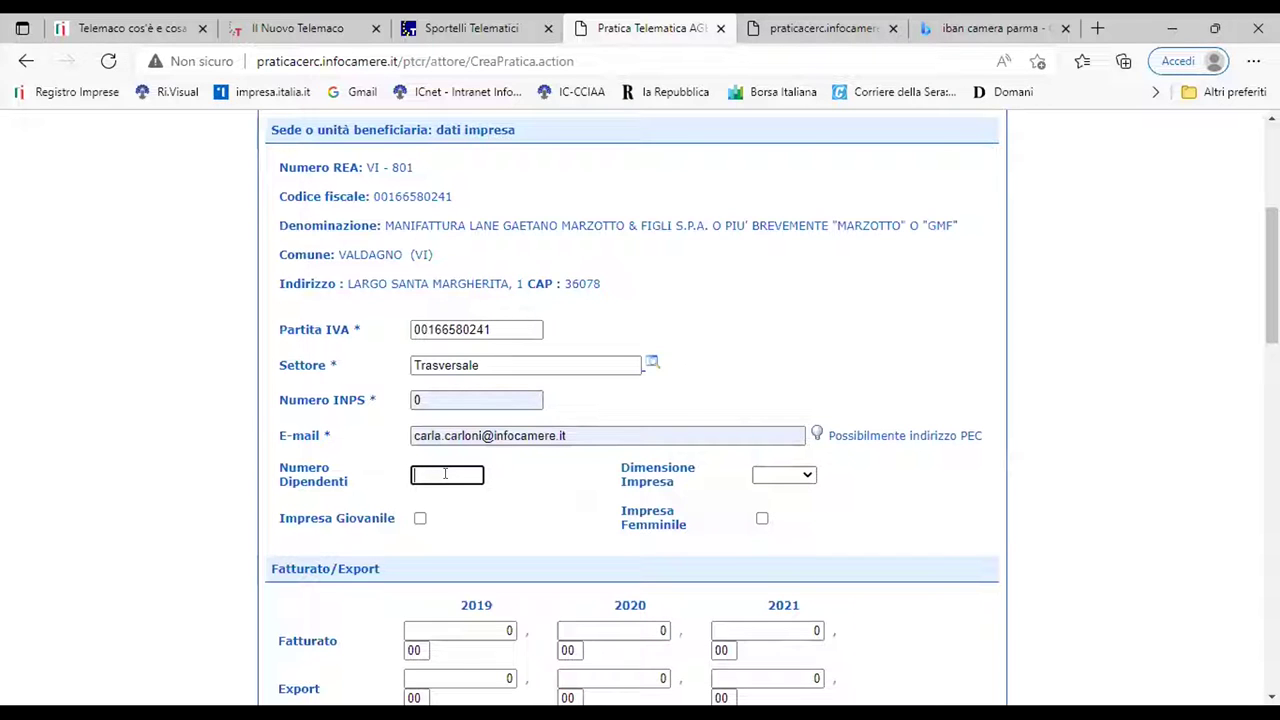
click(806, 477)
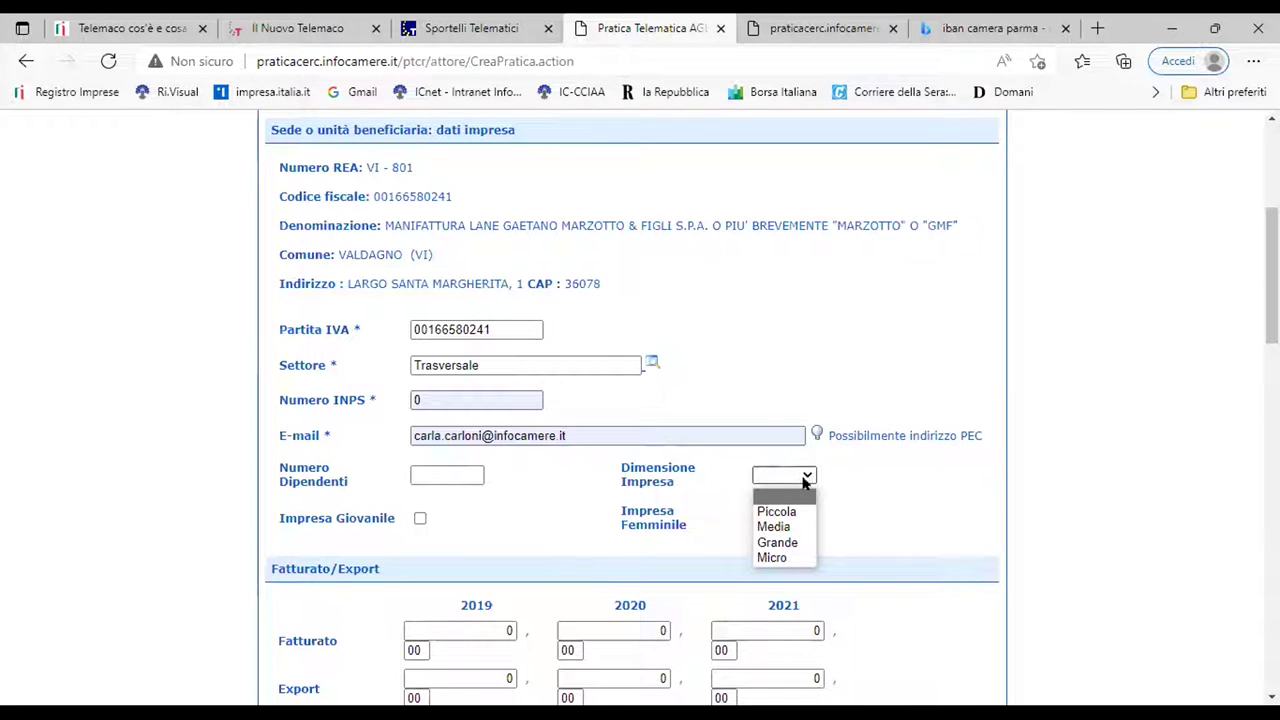
Set company size to Micro and delete the autofilled Referente address
click(784, 558)
scroll(689, 478, down, 2)
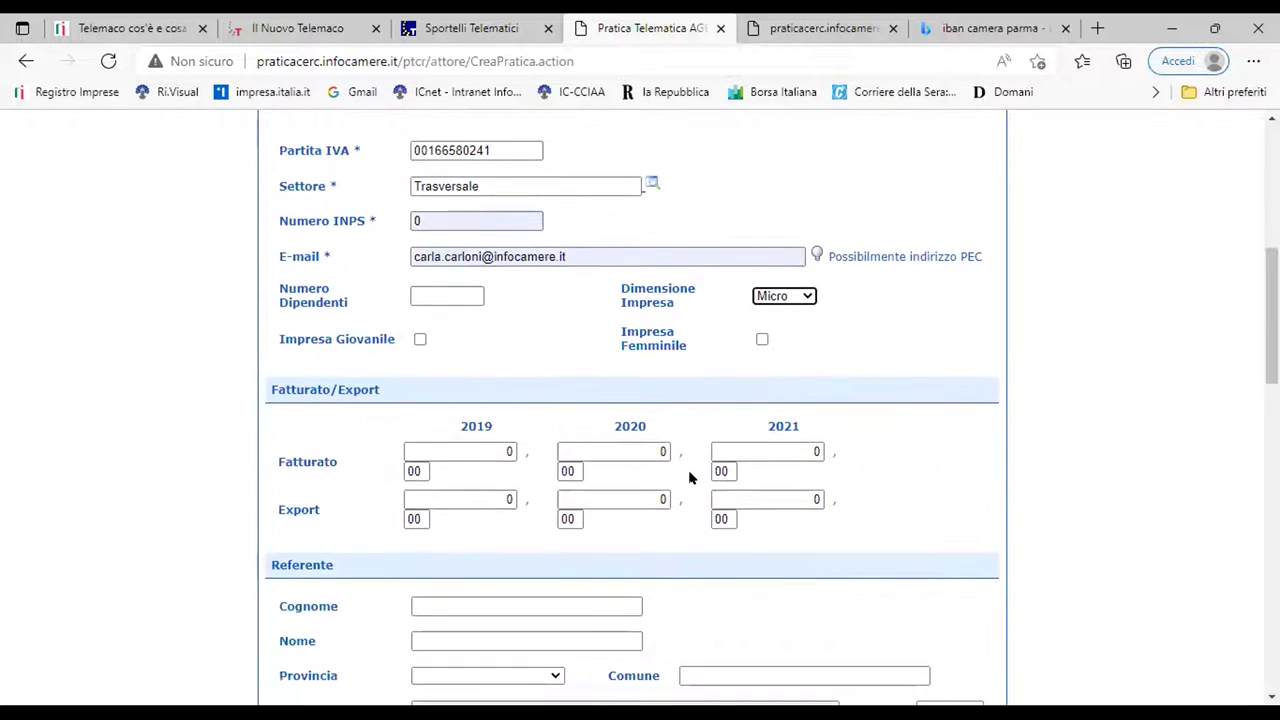
scroll(588, 414, down, 1)
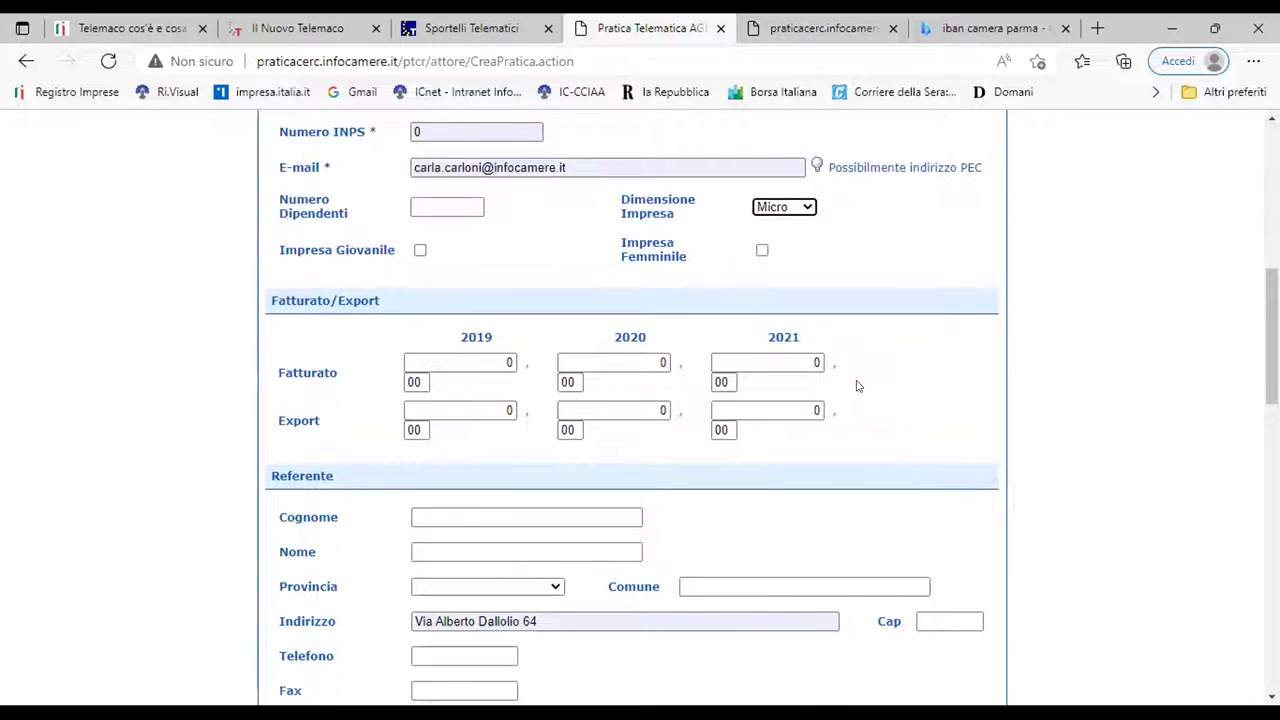
scroll(855, 385, down, 2)
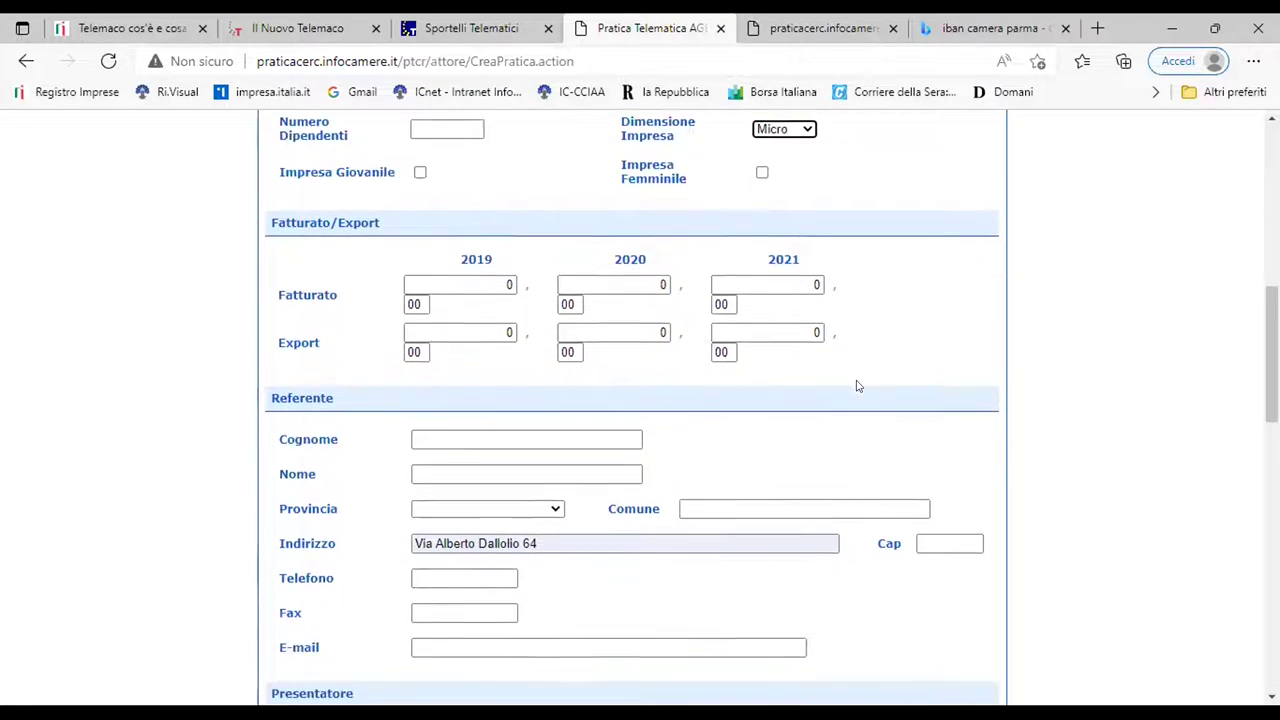
scroll(848, 384, down, 1)
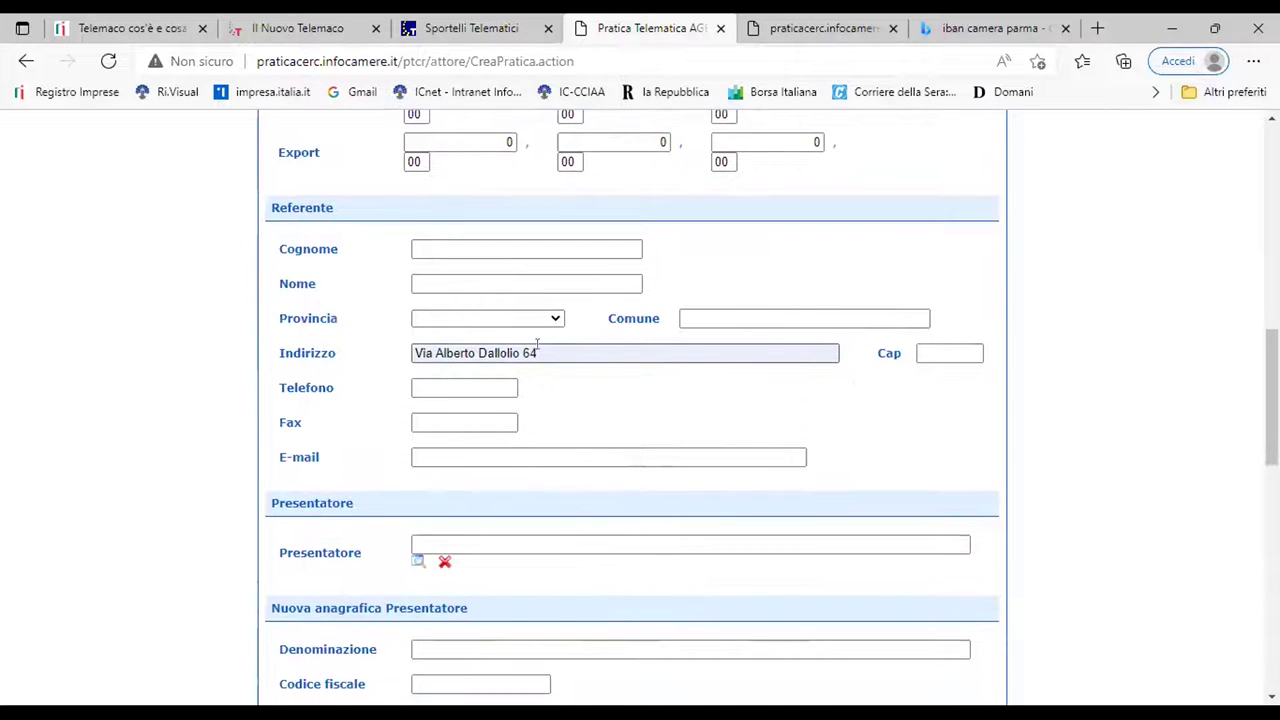
drag(625, 354, 338, 350)
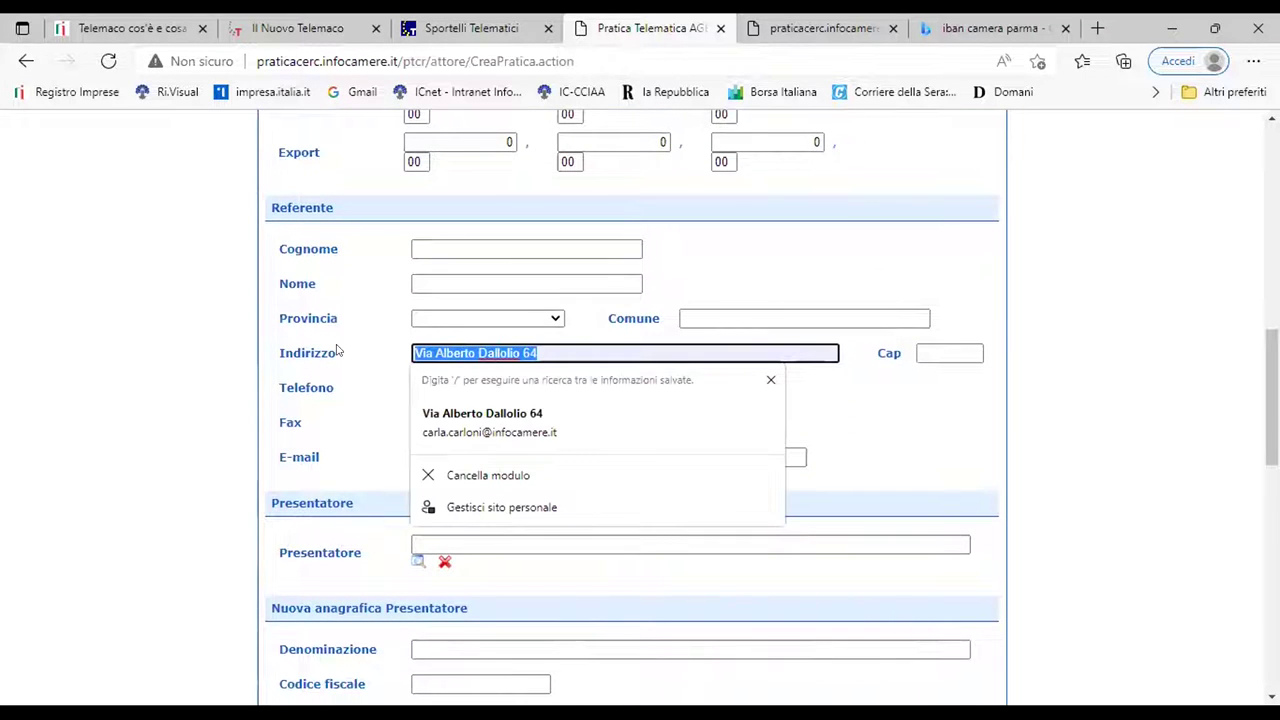
key(Delete)
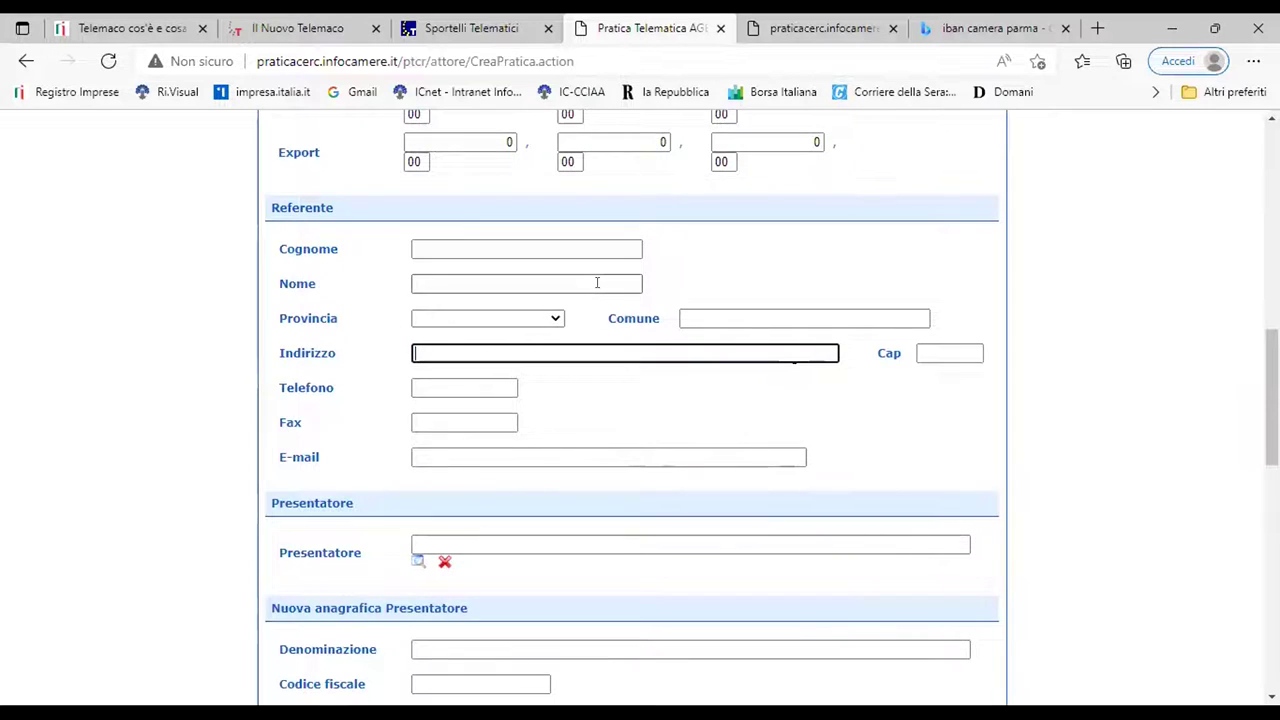
scroll(597, 283, up, 2)
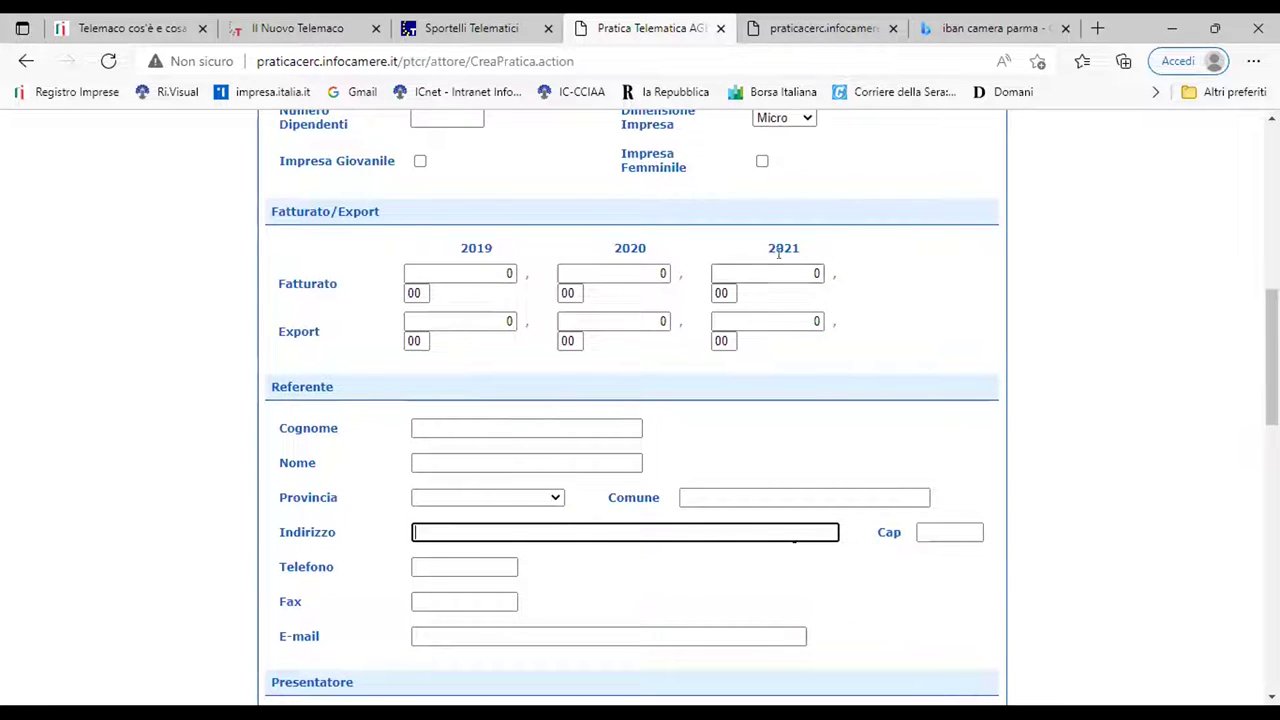
scroll(591, 406, down, 1)
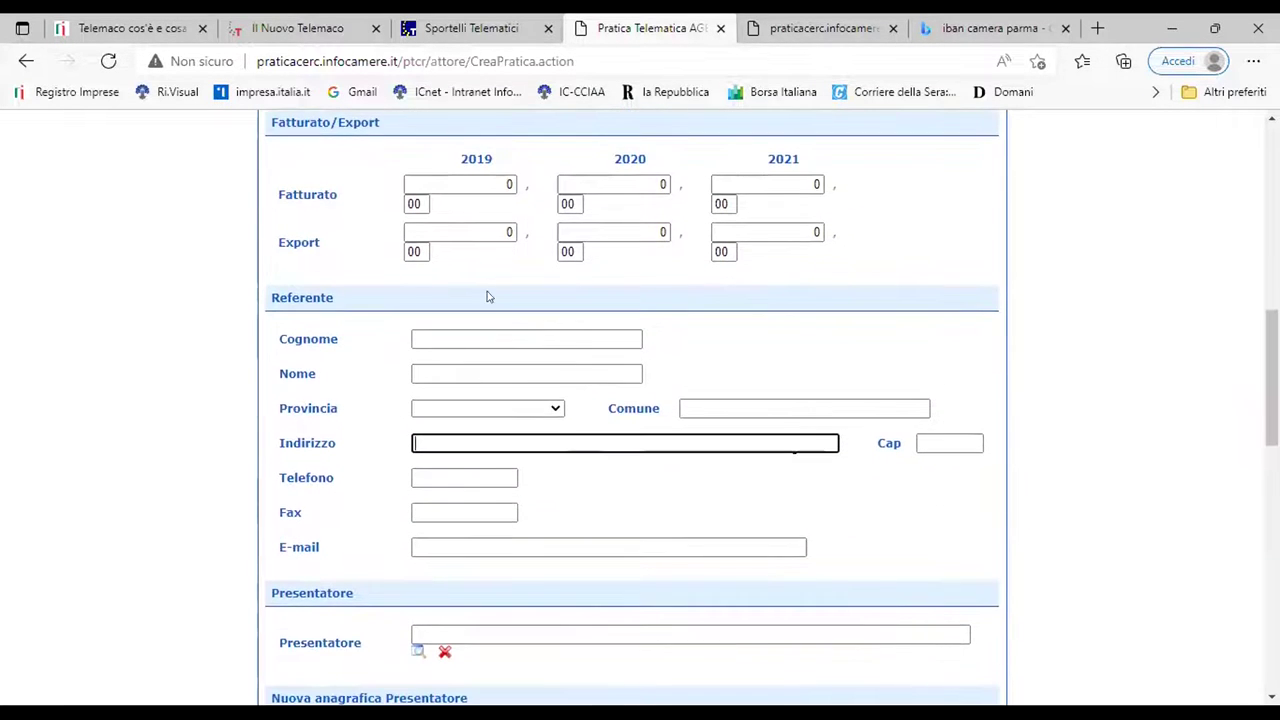
scroll(600, 460, down, 1)
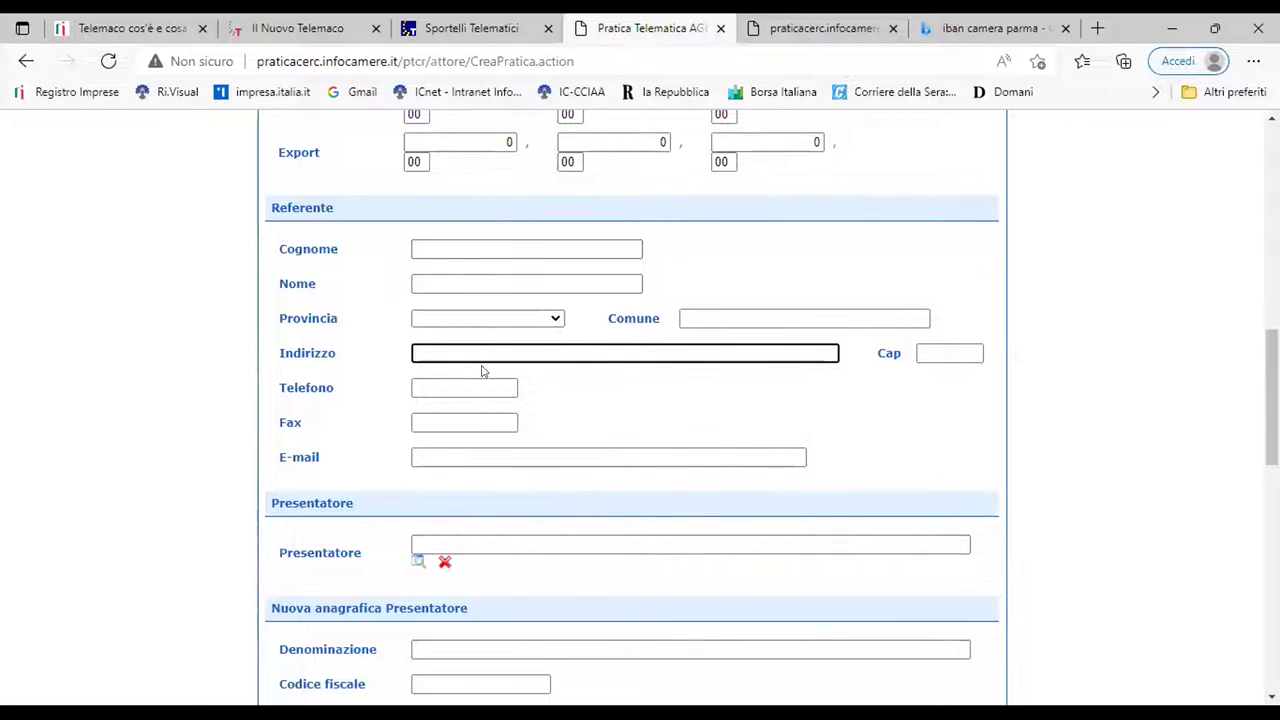
Set payment type to Bonifico and paste the company IBAN, keeping stamp duty on No
scroll(603, 428, down, 2)
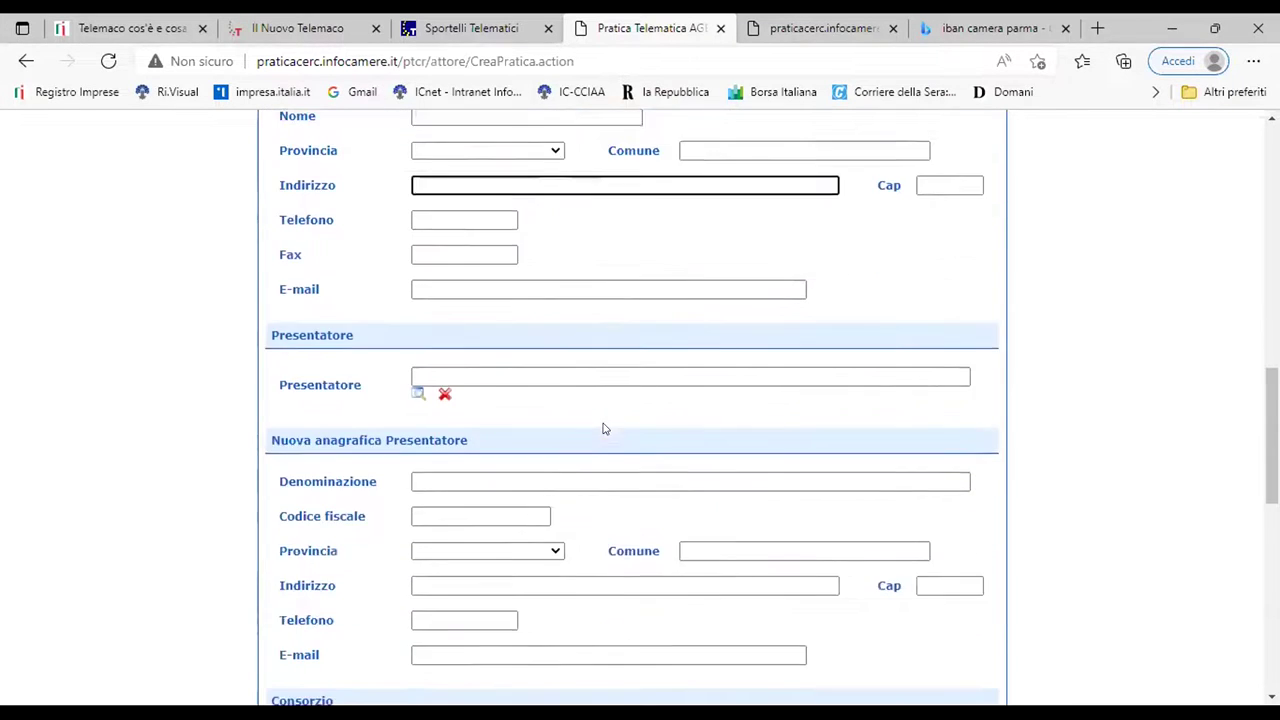
scroll(603, 428, down, 9)
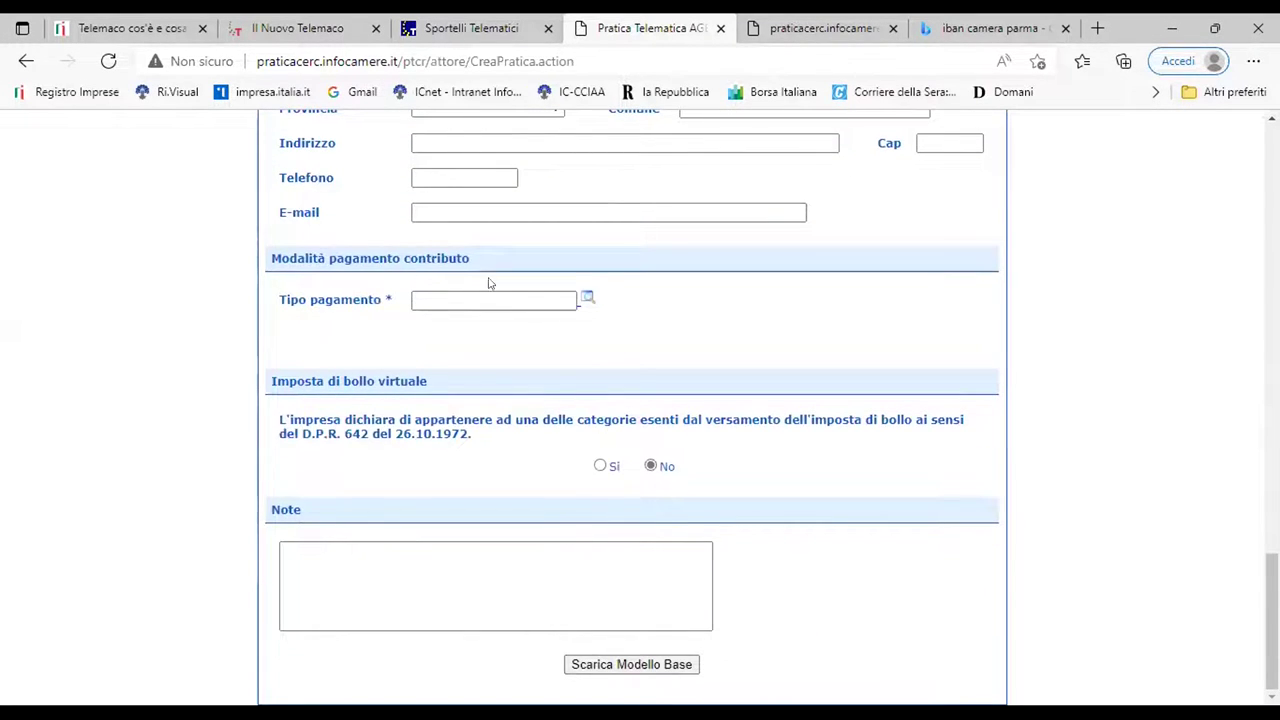
click(588, 301)
click(452, 384)
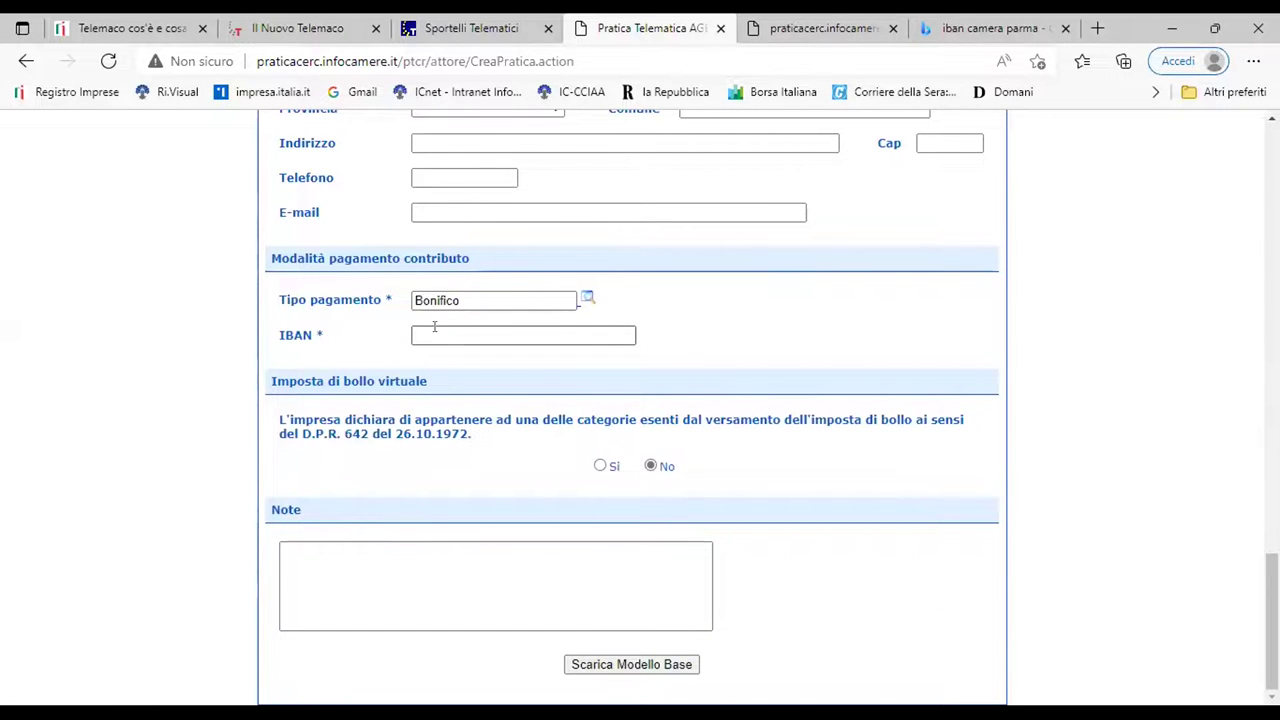
click(436, 336)
right_click(438, 336)
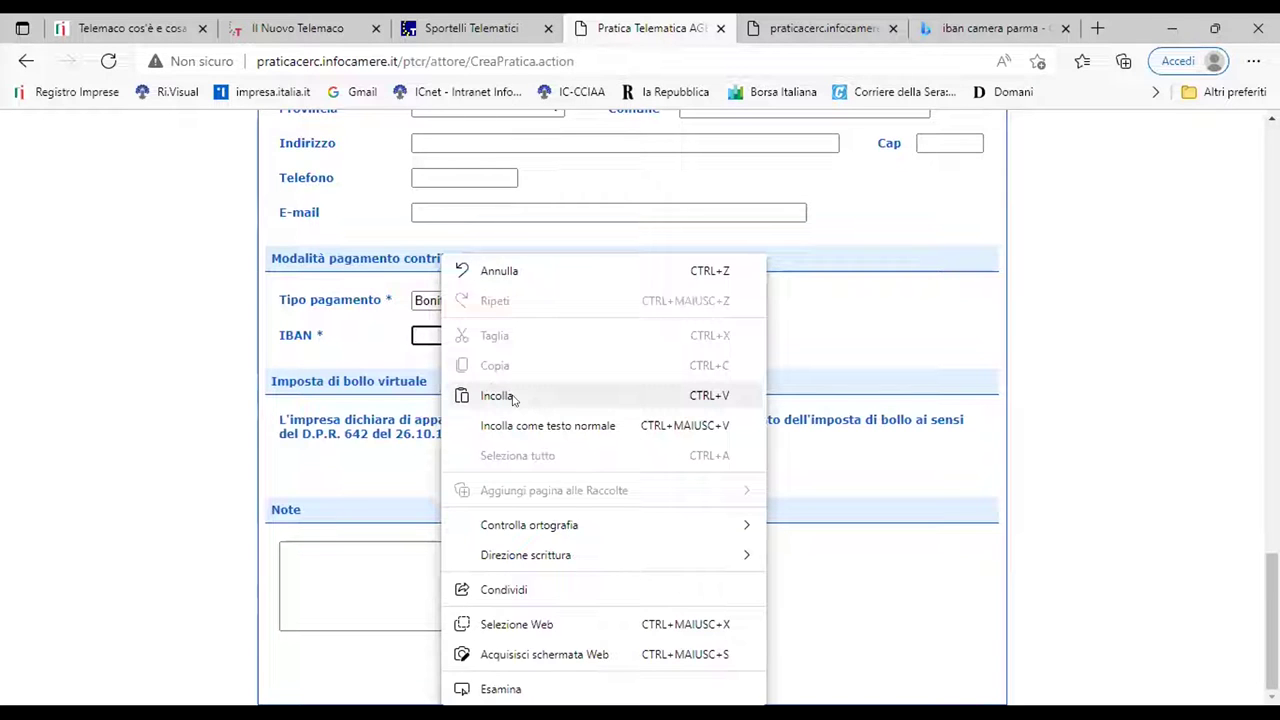
click(503, 397)
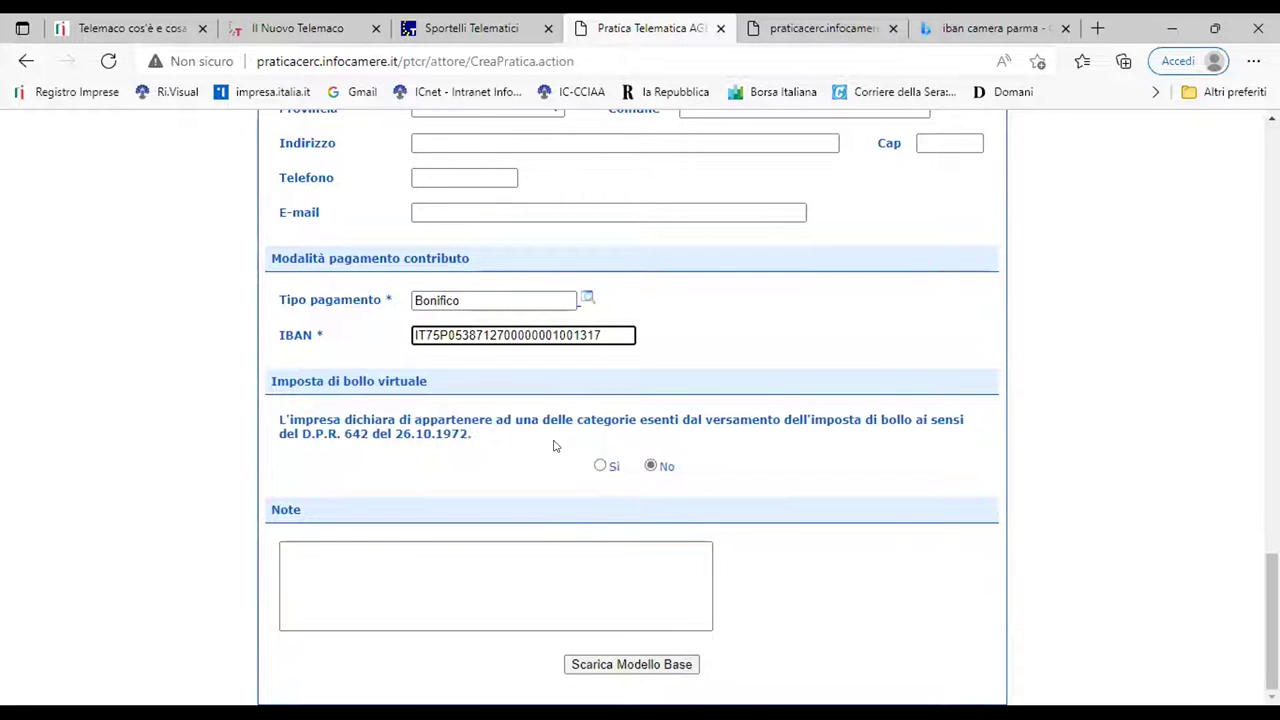
key(Tab)
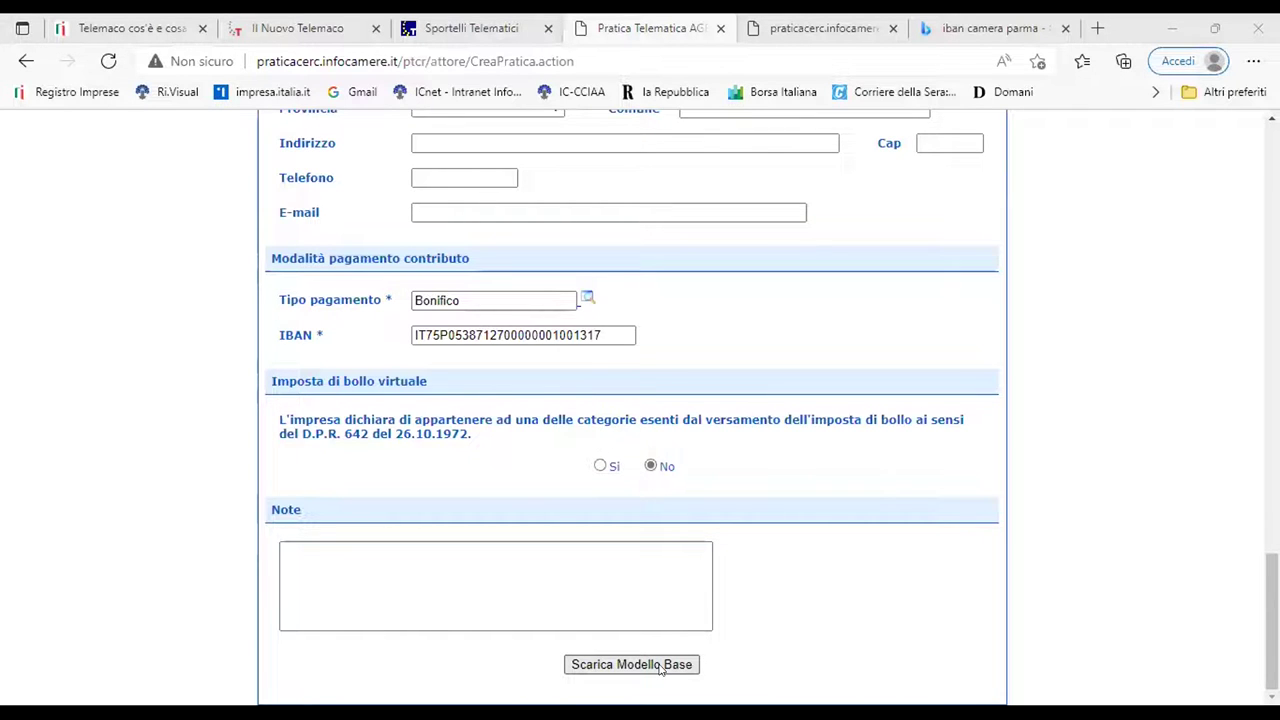
Download the Mbase_AGEF_VI_801 base model XML and open it for signing
click(660, 668)
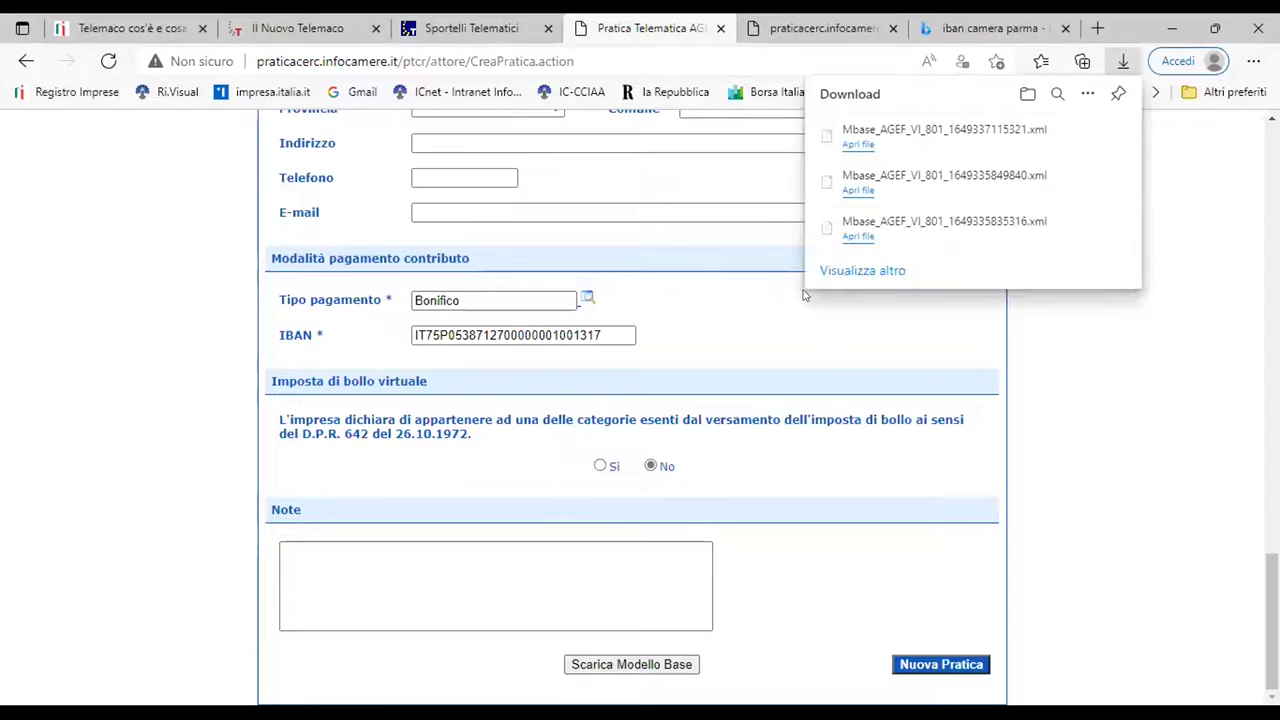
click(855, 145)
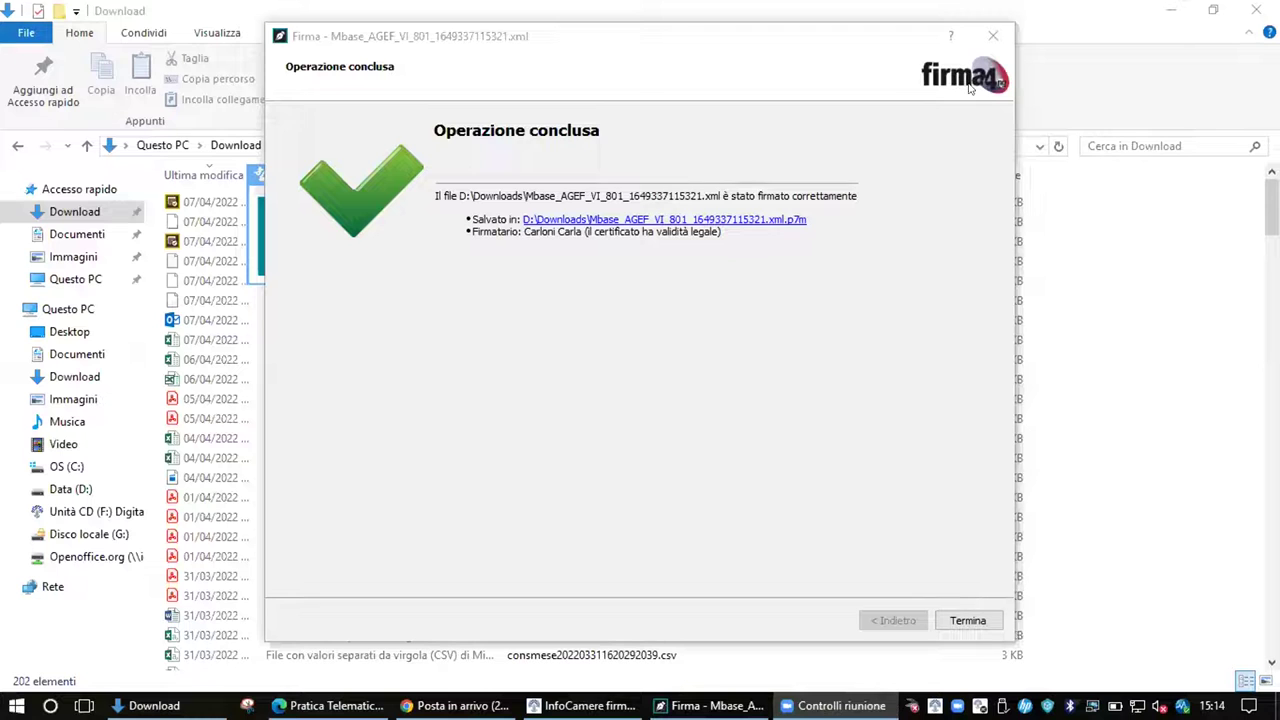
Choose Mbase_AGEF_VI_801_1649337115321.xml from Download for signing and enter the certificate PIN
click(992, 37)
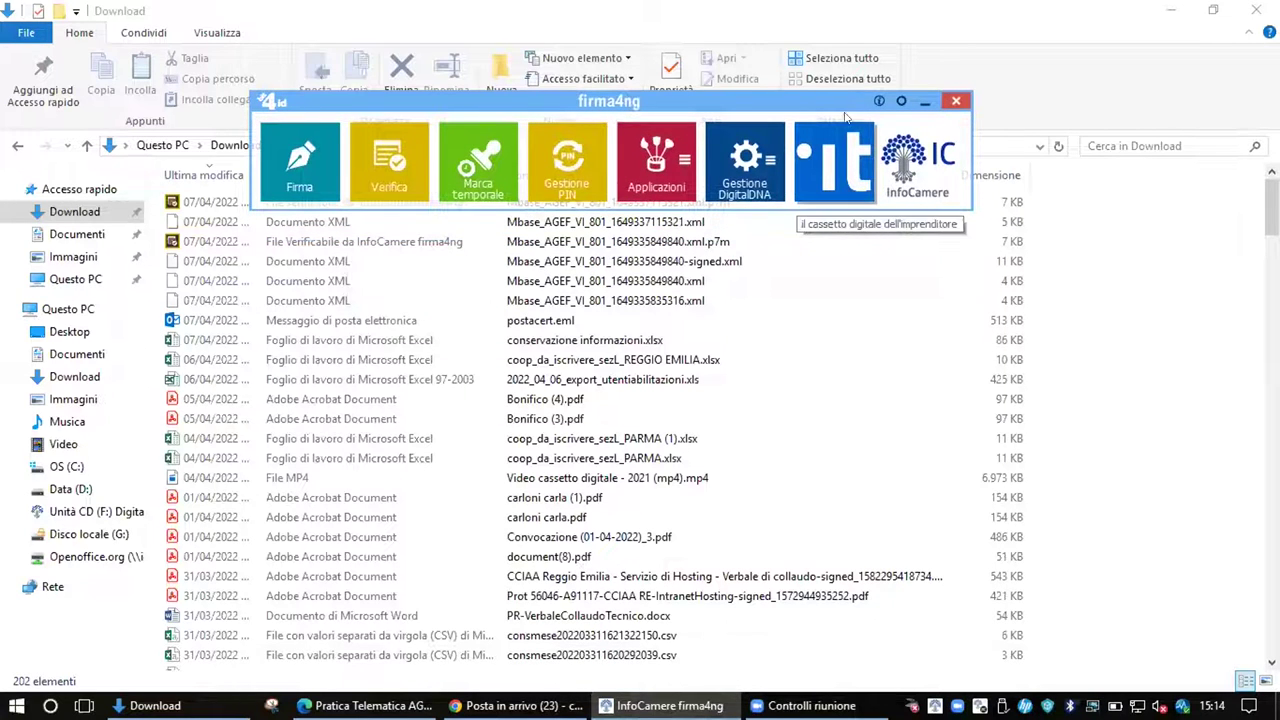
click(274, 204)
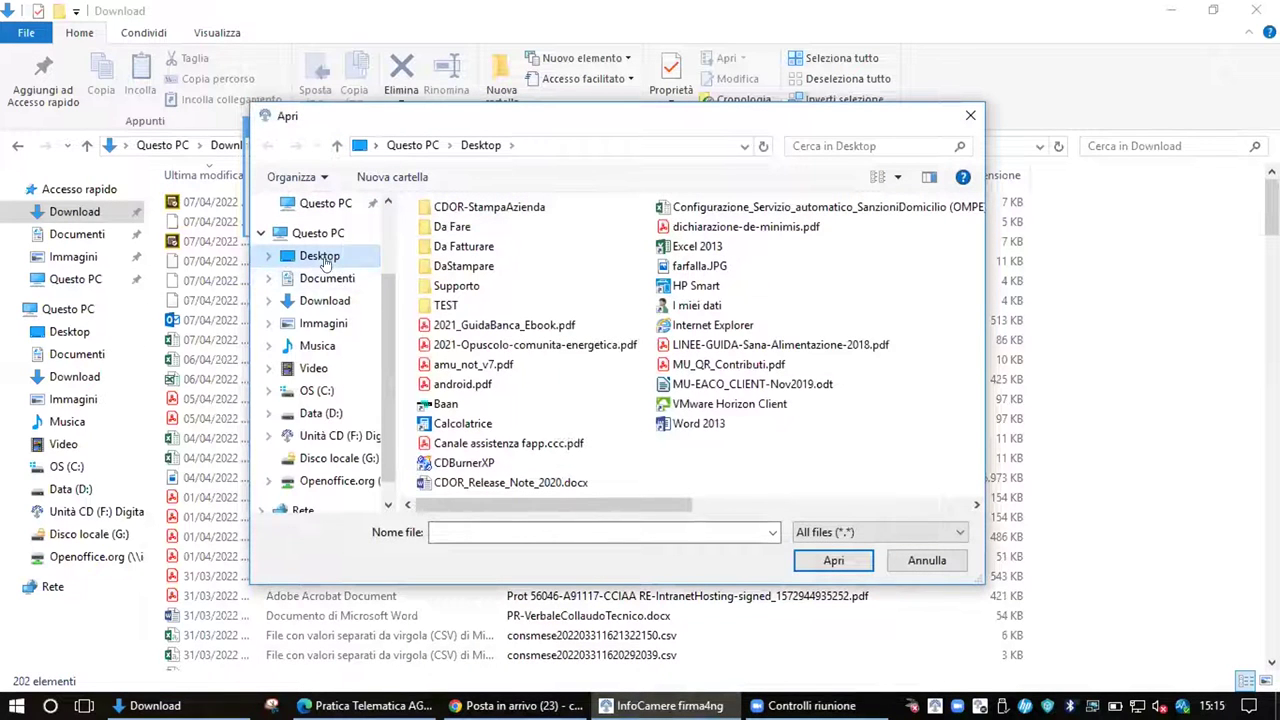
click(325, 300)
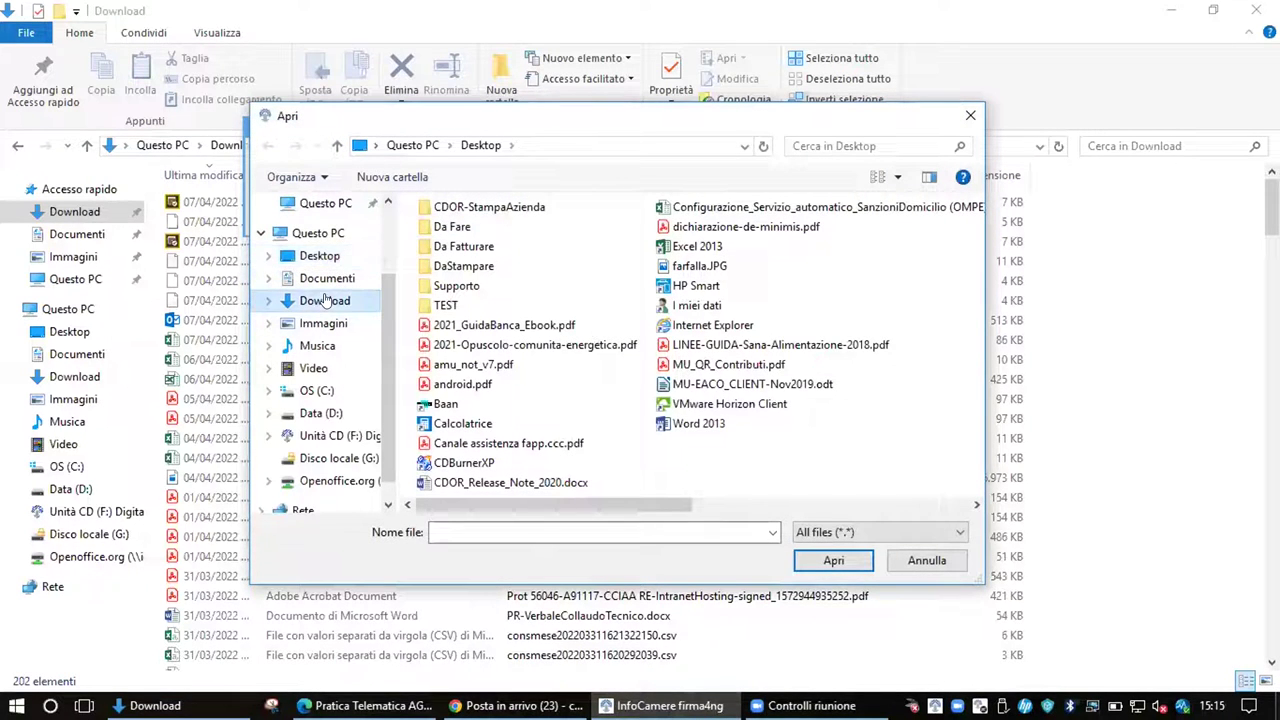
double_click(590, 251)
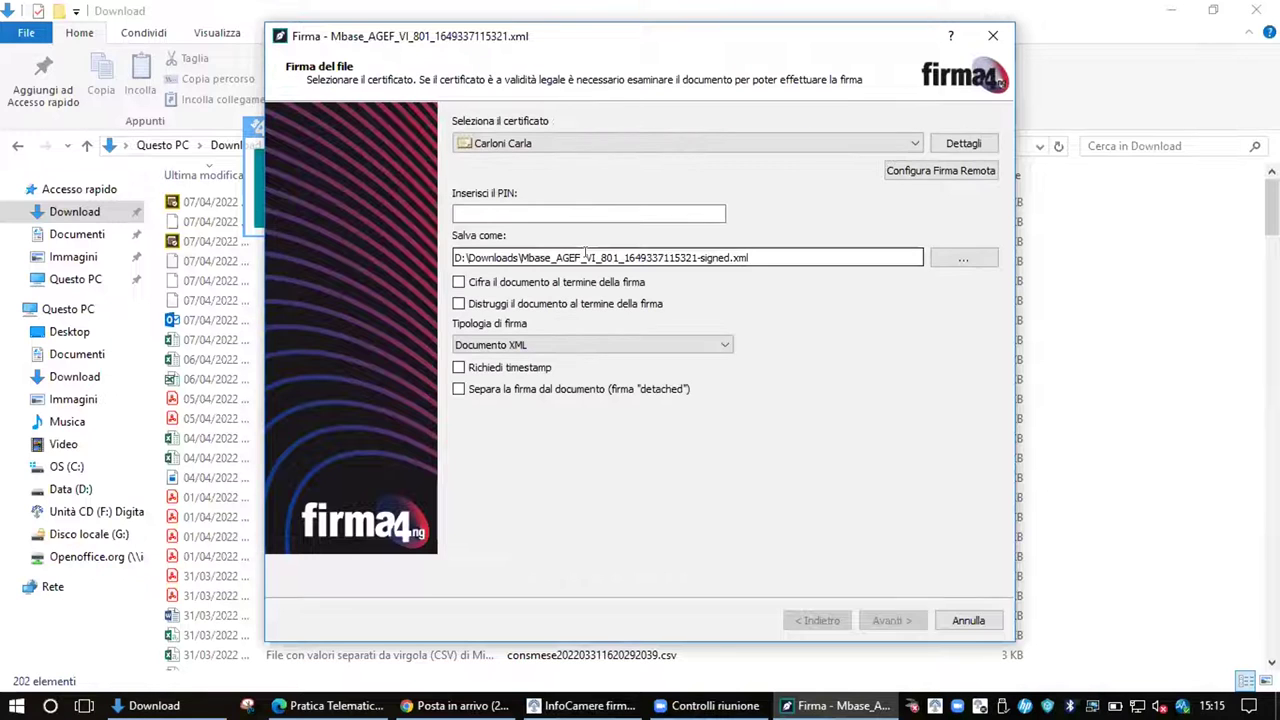
click(499, 210)
text(•••••••••)
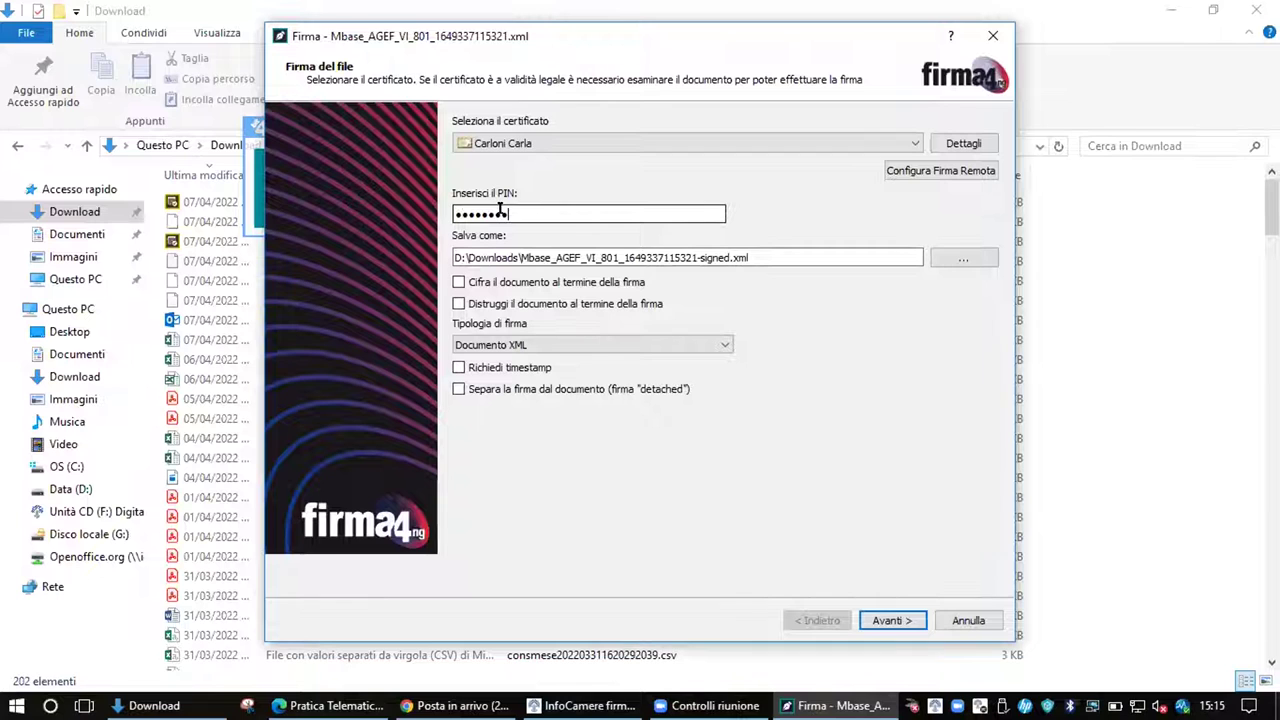
Sign it as a P7M CAdES-Bes envelope, overwriting the existing .xml.p7m file
click(726, 347)
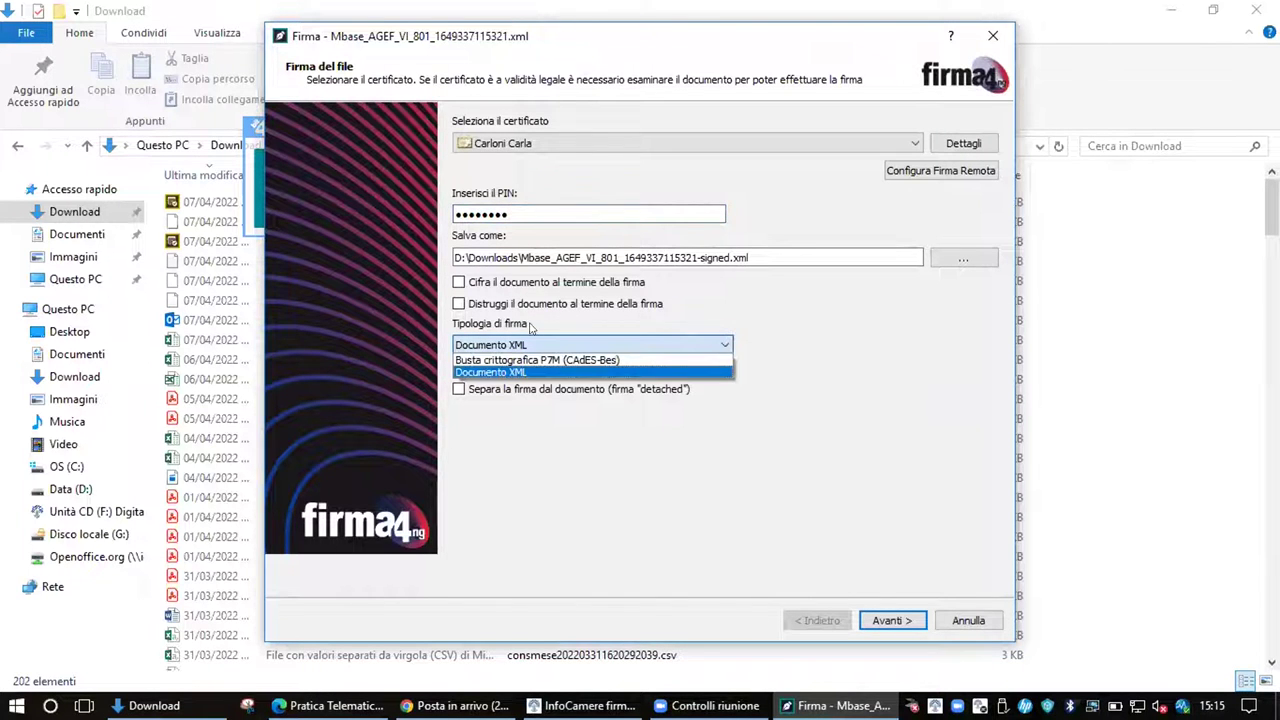
click(543, 360)
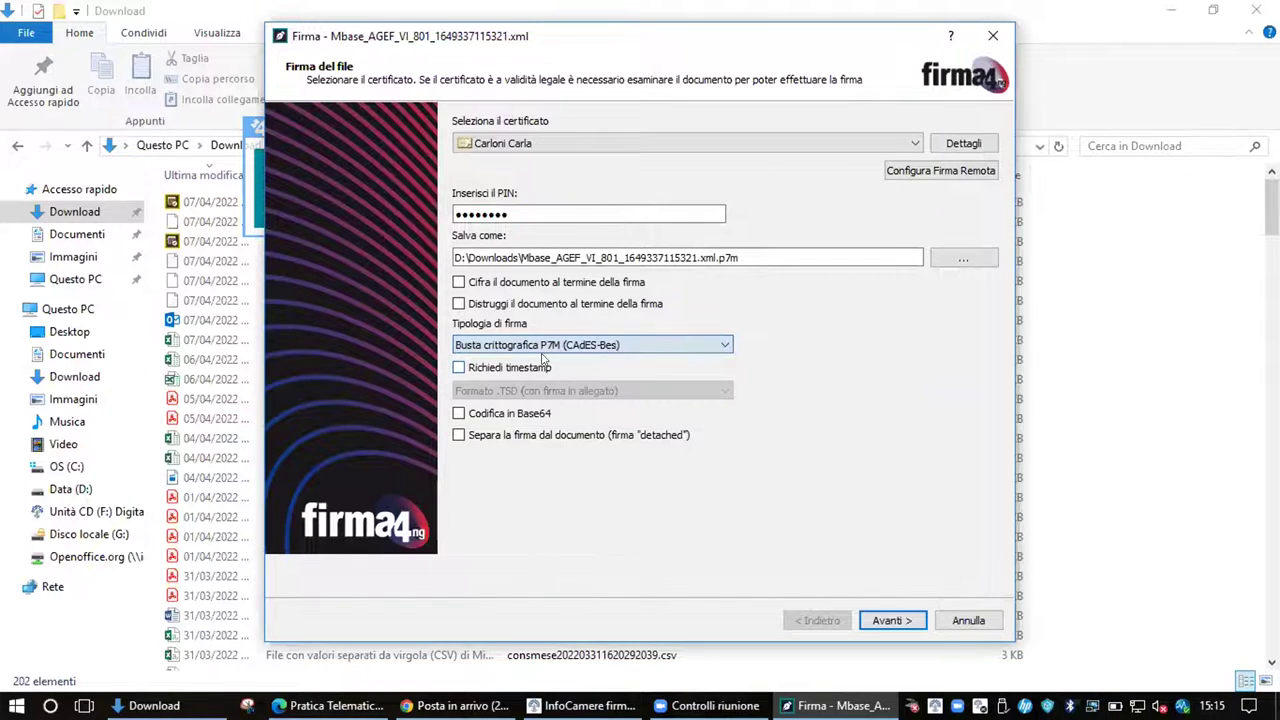
click(888, 619)
click(635, 376)
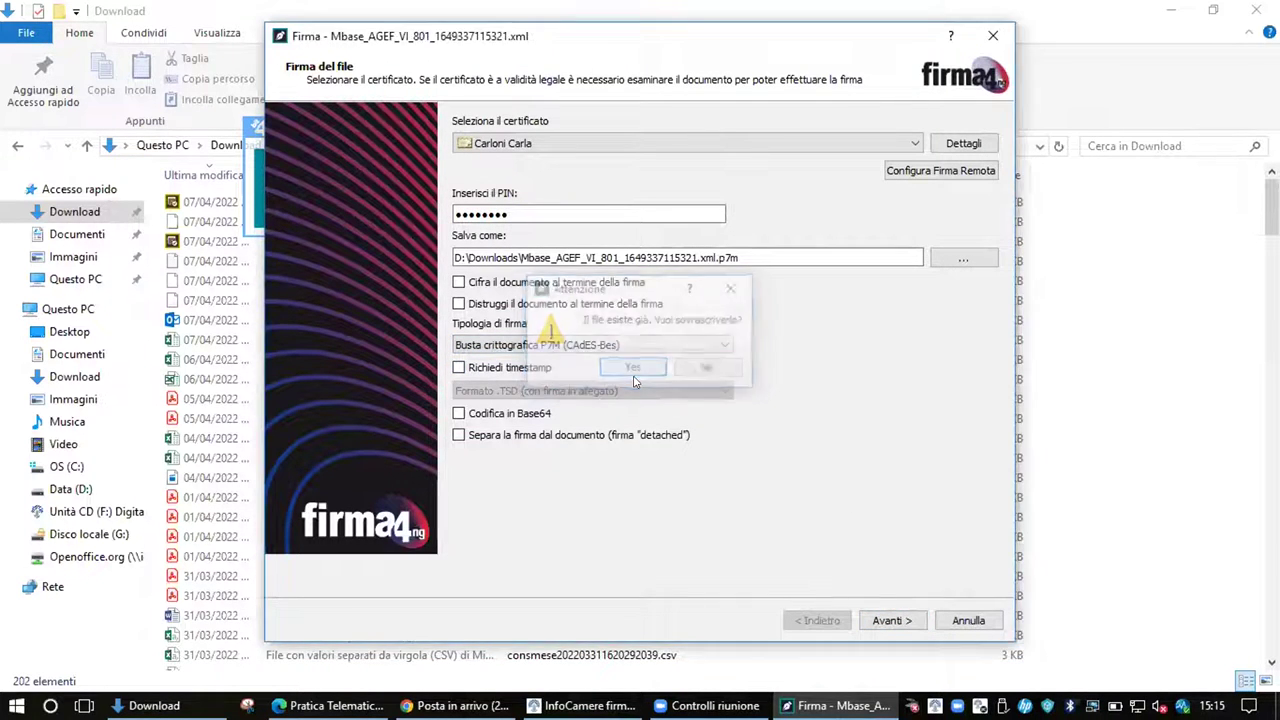
click(472, 210)
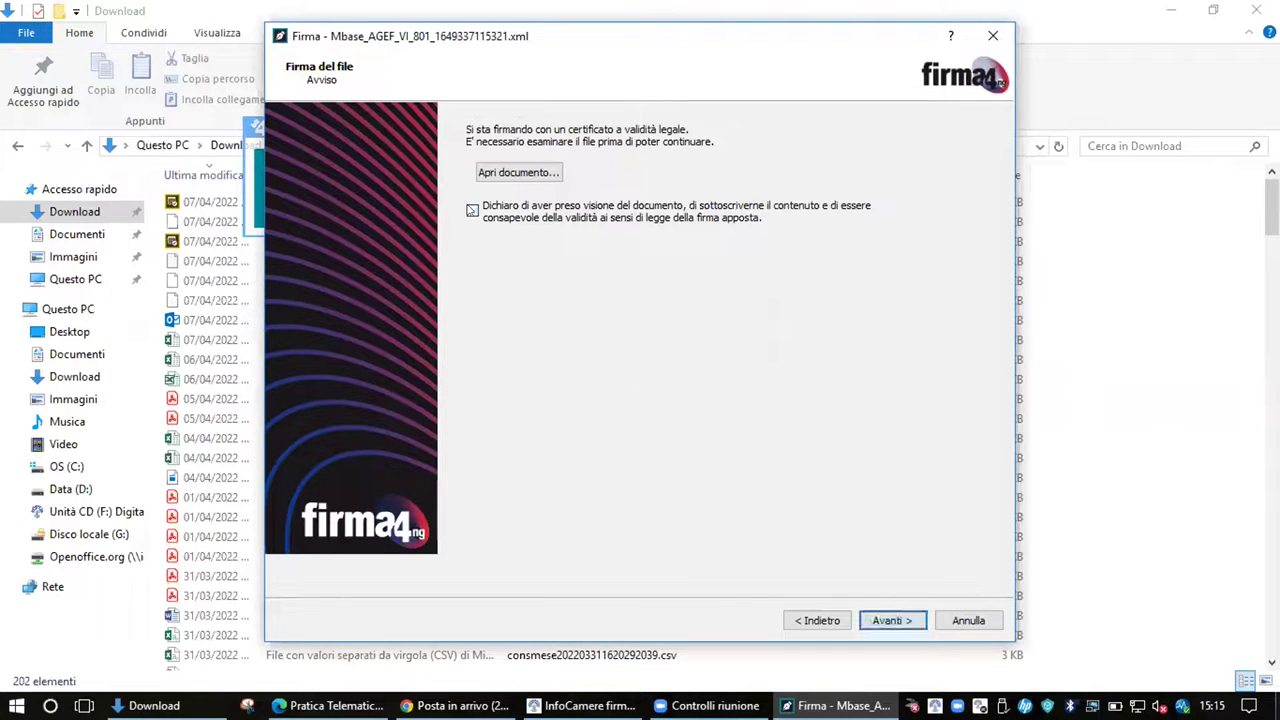
click(872, 620)
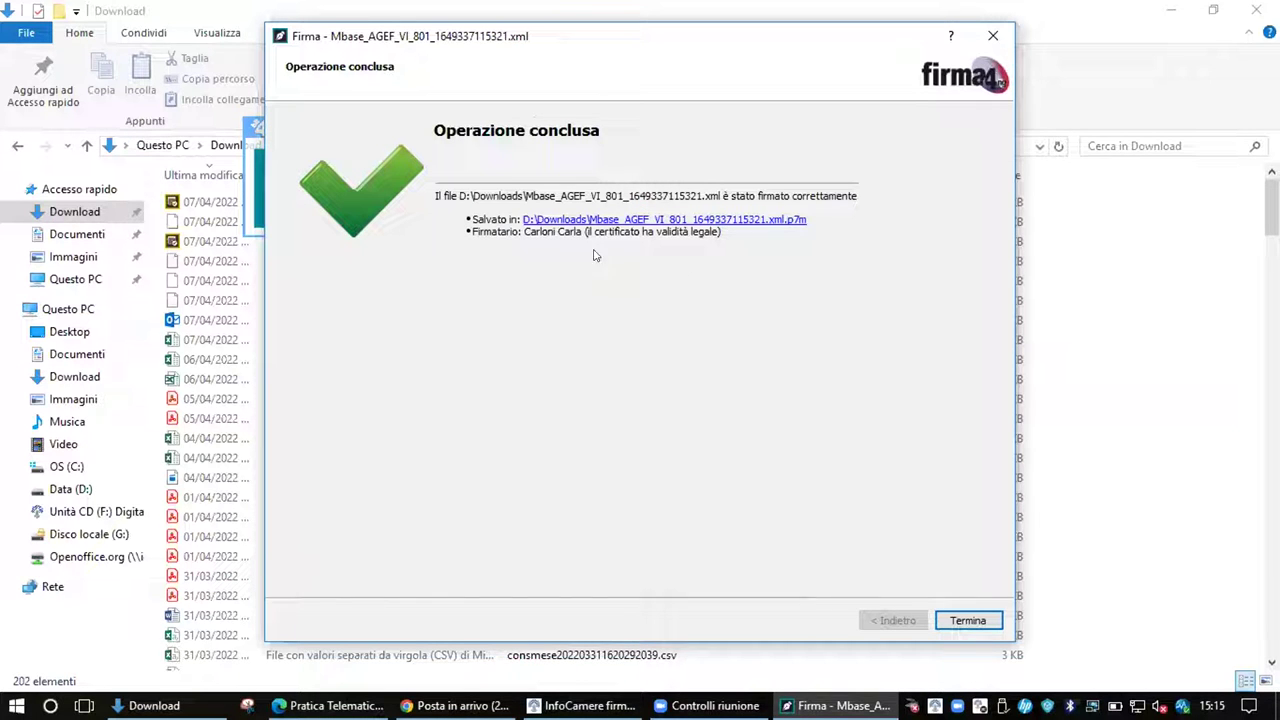
click(966, 617)
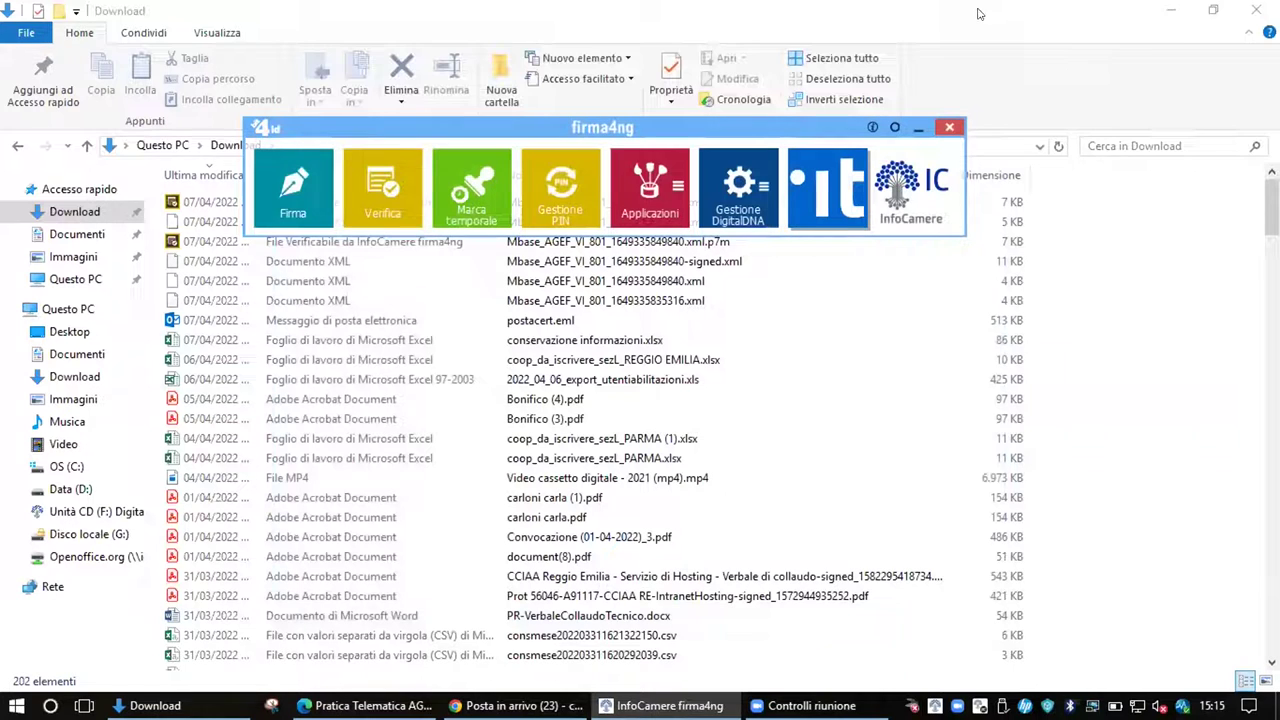
Minimize File Explorer and dismiss the firma4ng launcher and the Download flyout
click(1176, 8)
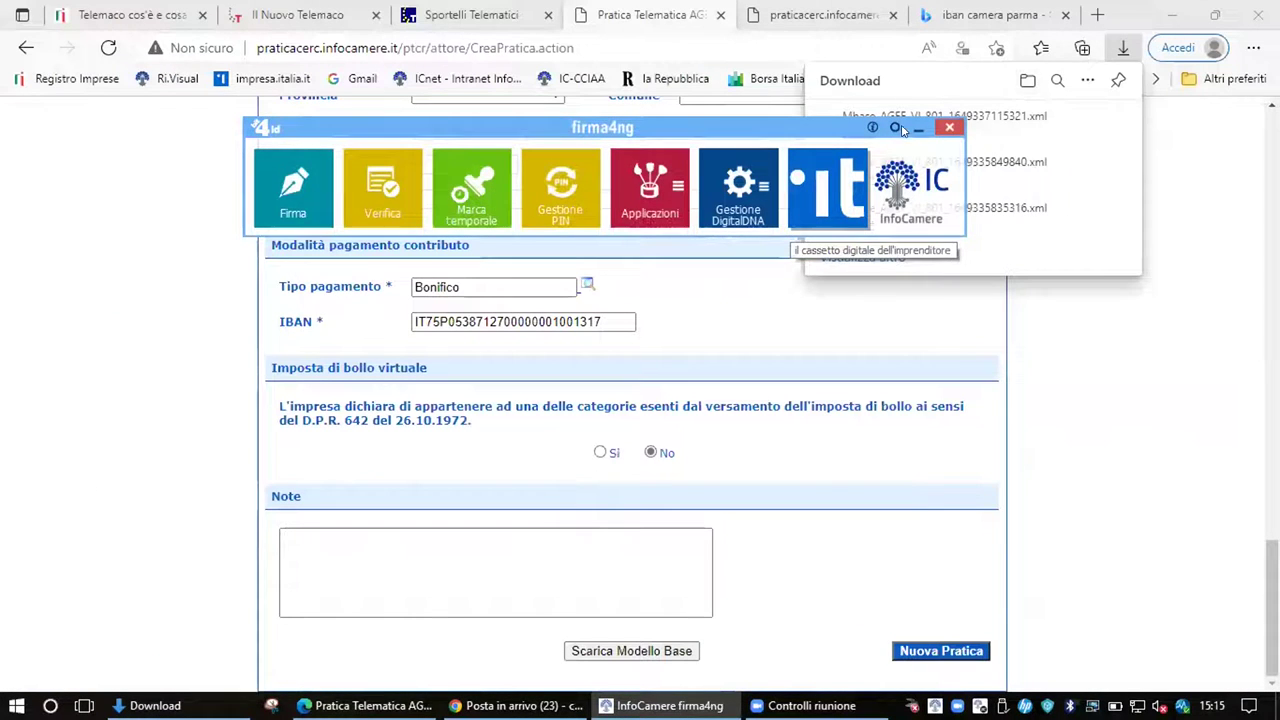
click(910, 133)
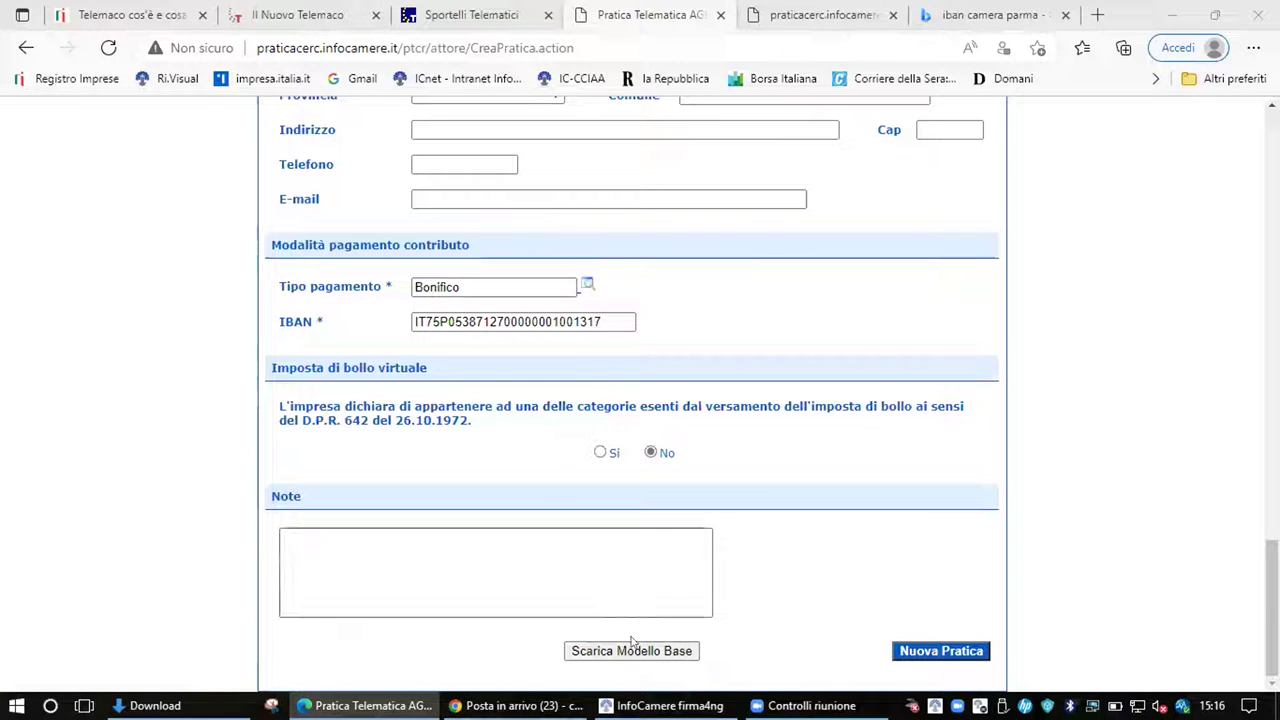
Start a new practice from the created model and scroll down to the Modello Base field
click(953, 654)
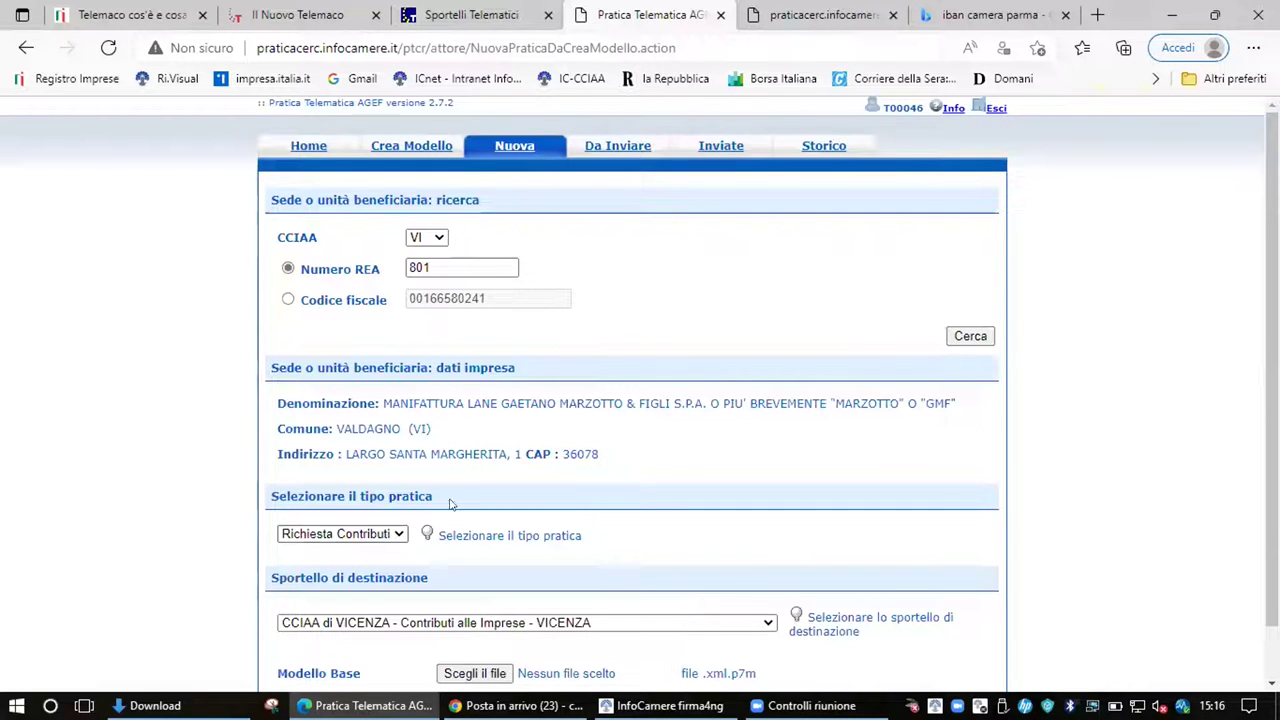
scroll(570, 425, down, 1)
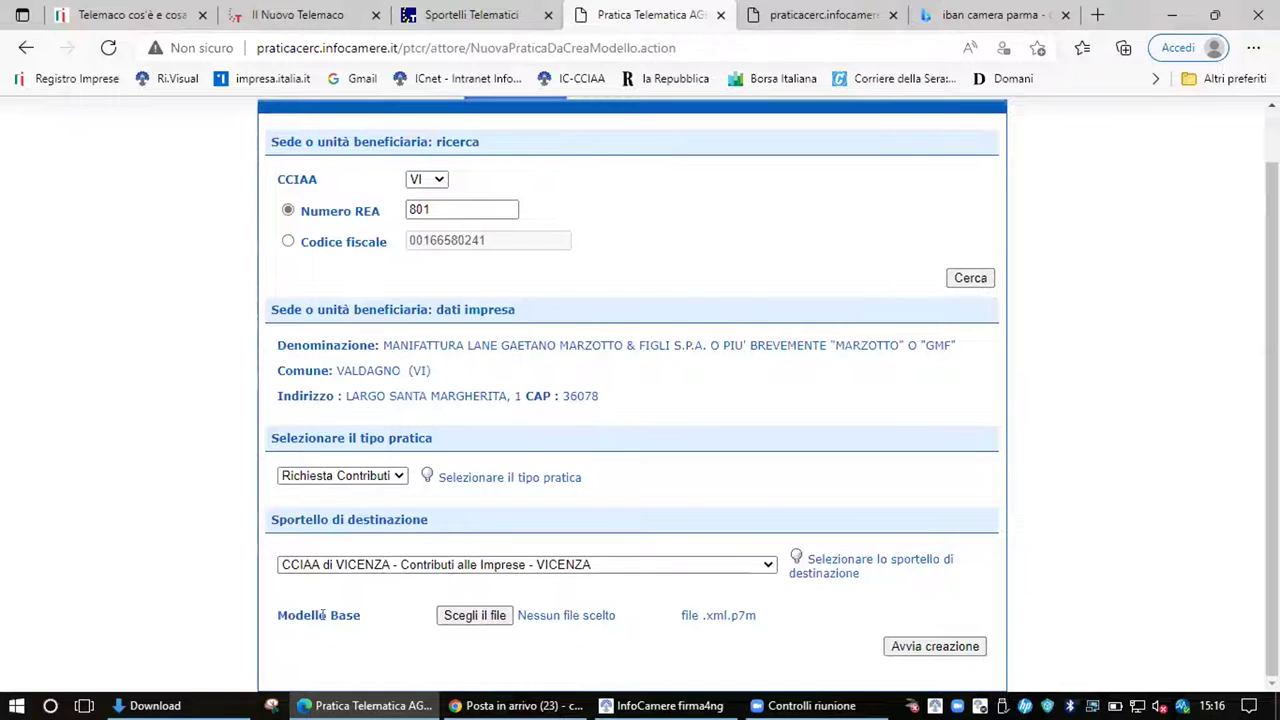
Upload the signed Mbase_AGEF_VI_801_1649337115321.xml.p7m as Modello base and create the practice
click(476, 615)
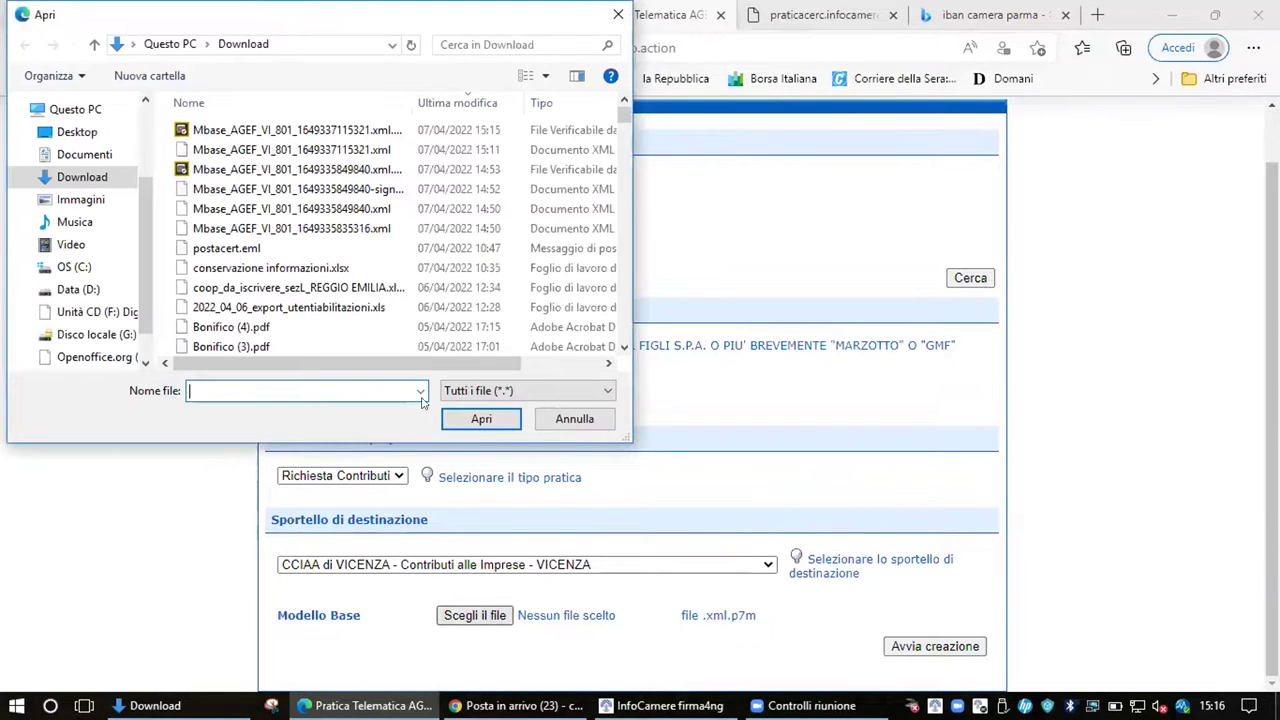
click(326, 130)
click(481, 420)
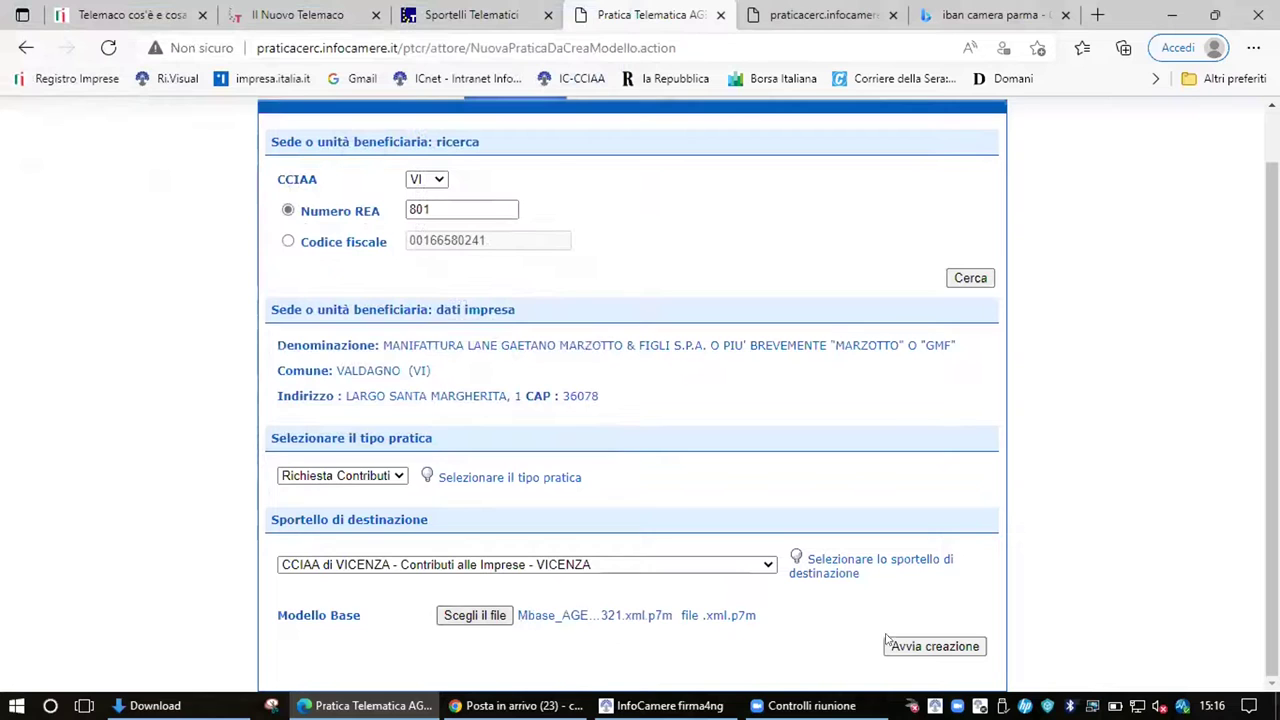
click(951, 648)
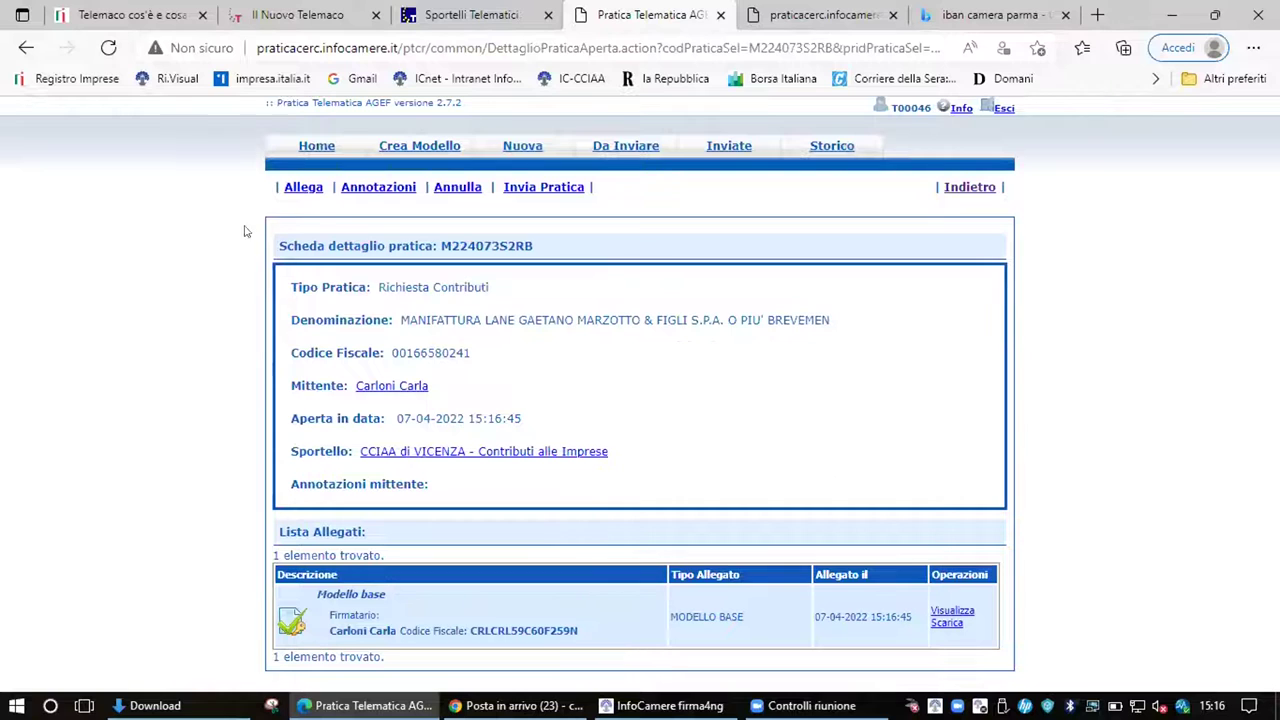
Start a new attachment and pick Allegato1.pdf from Desktop > TEST > AGEF
click(305, 188)
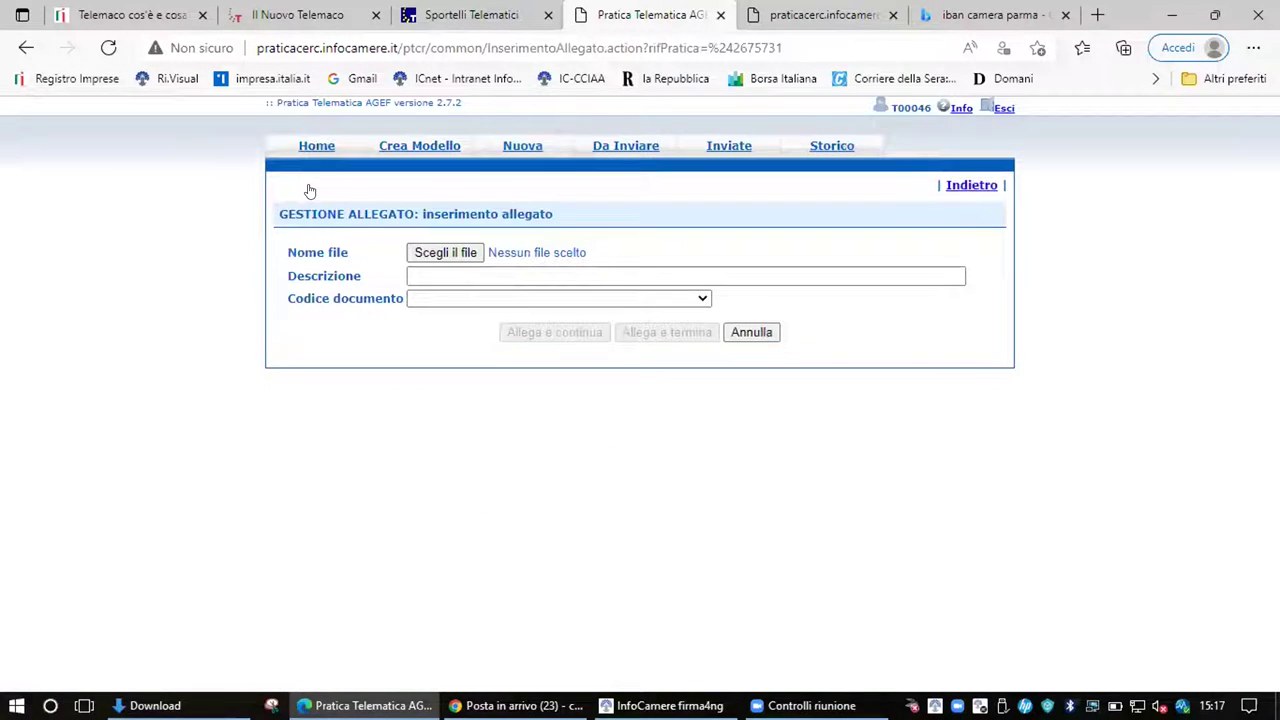
click(478, 252)
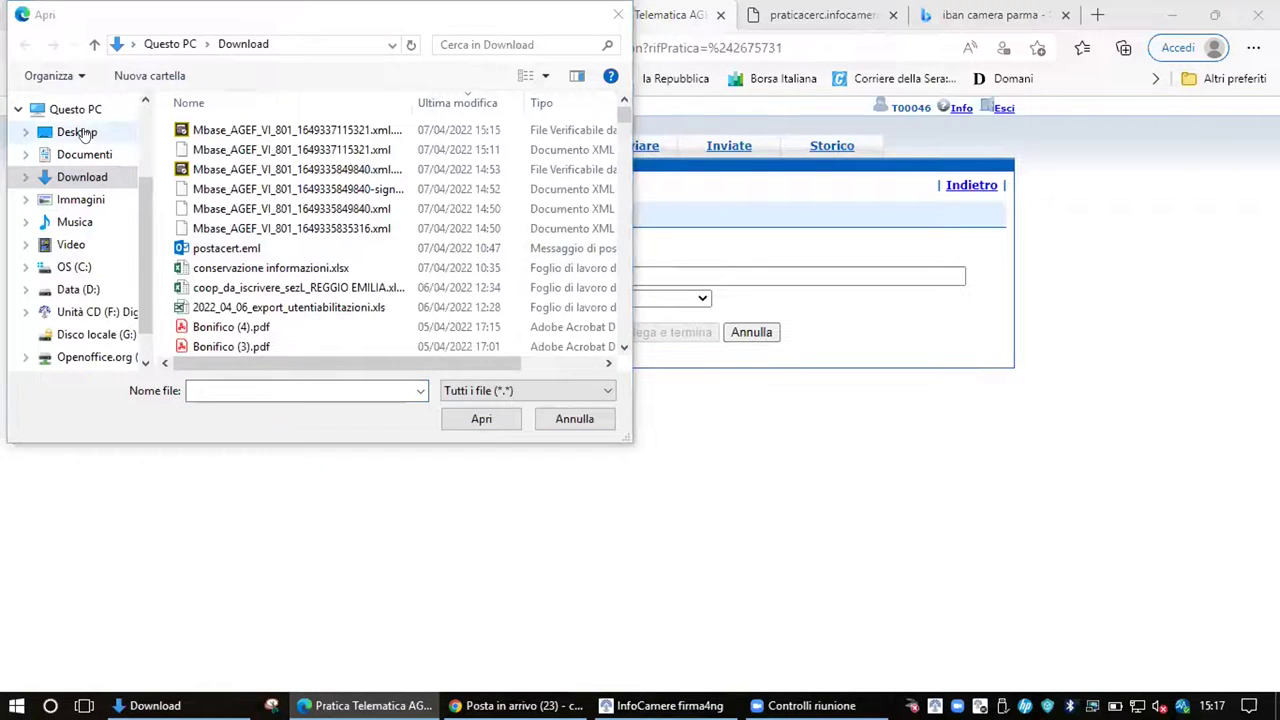
click(78, 133)
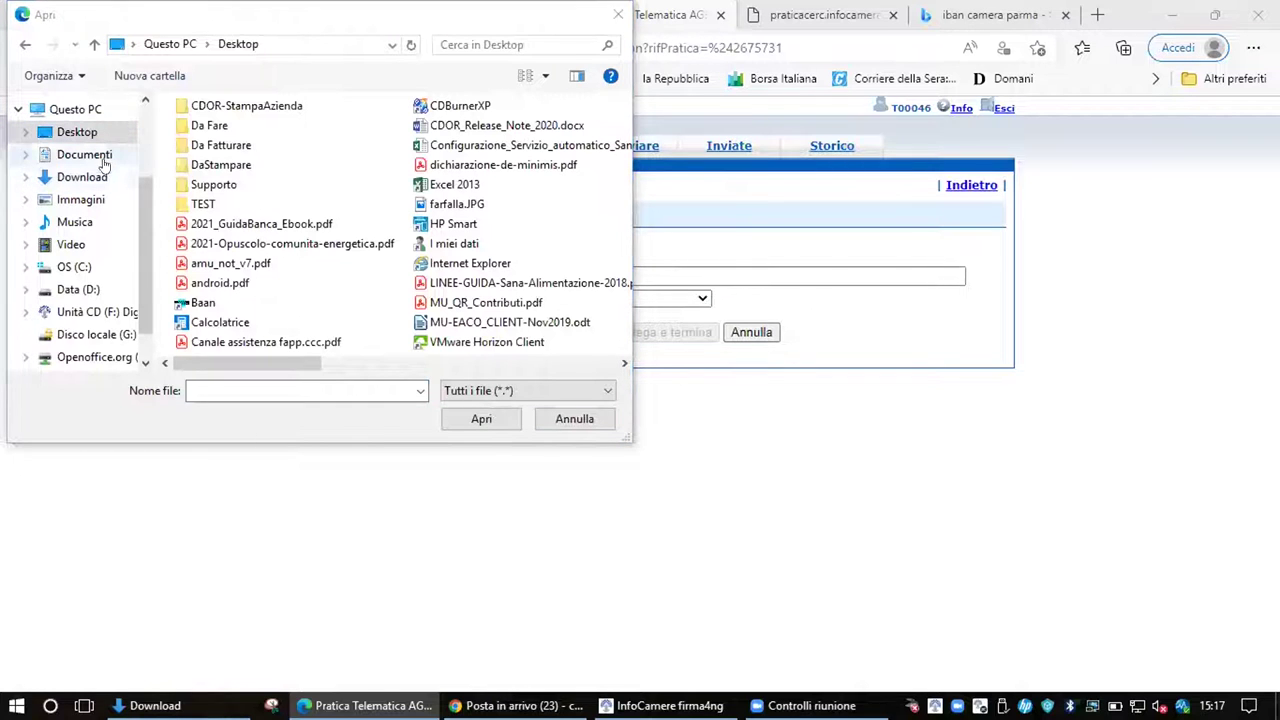
double_click(205, 204)
double_click(215, 170)
click(226, 110)
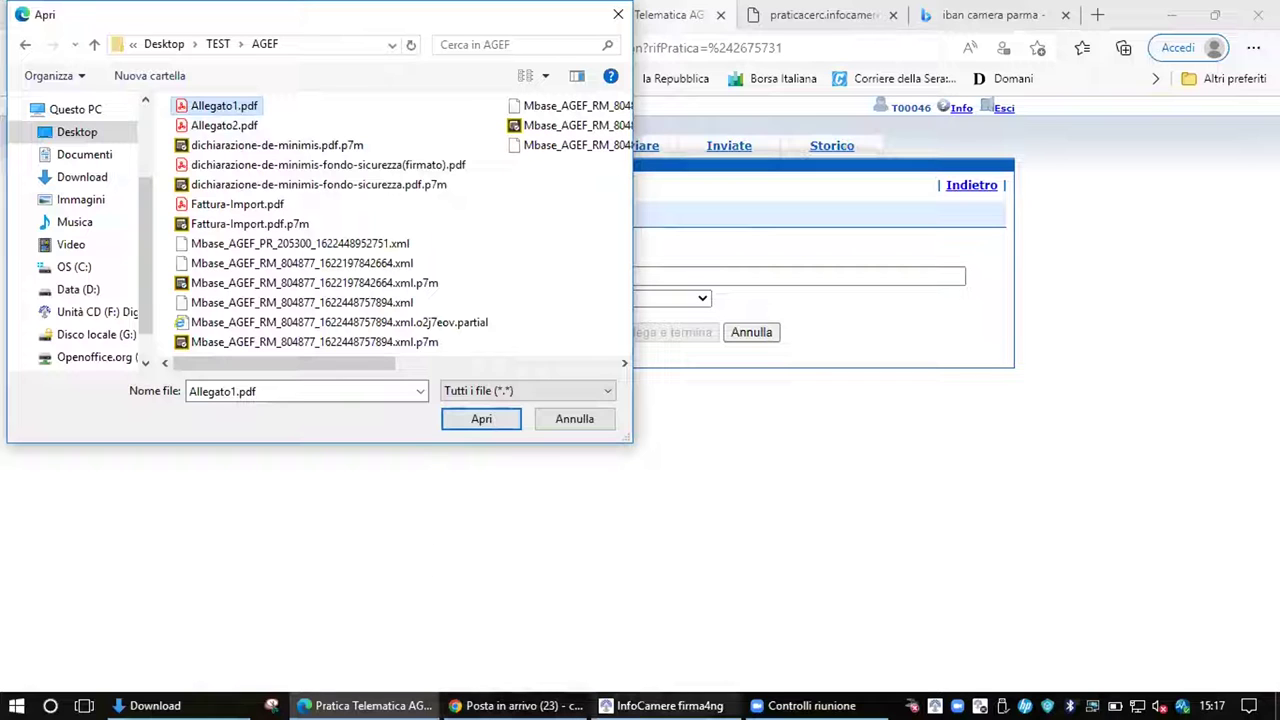
In firma4ng, select Allegato1.pdf from the TEST > AGEF folder for signing
click(665, 705)
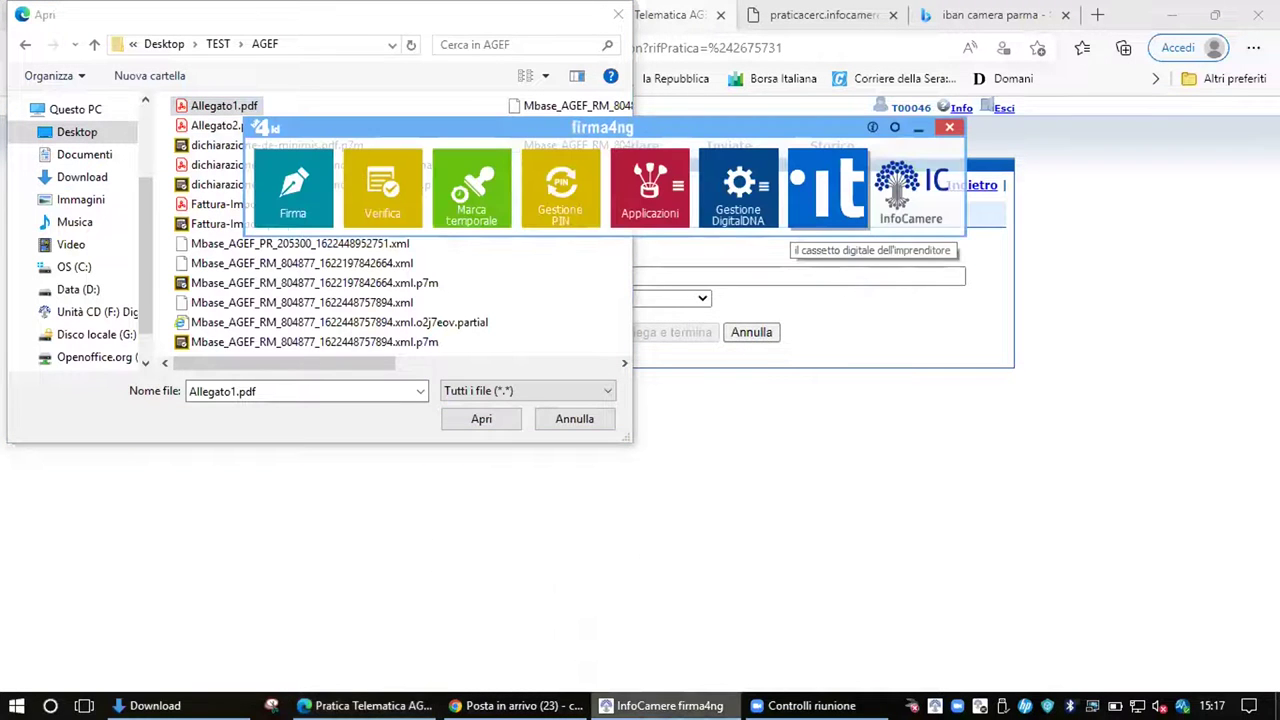
click(290, 170)
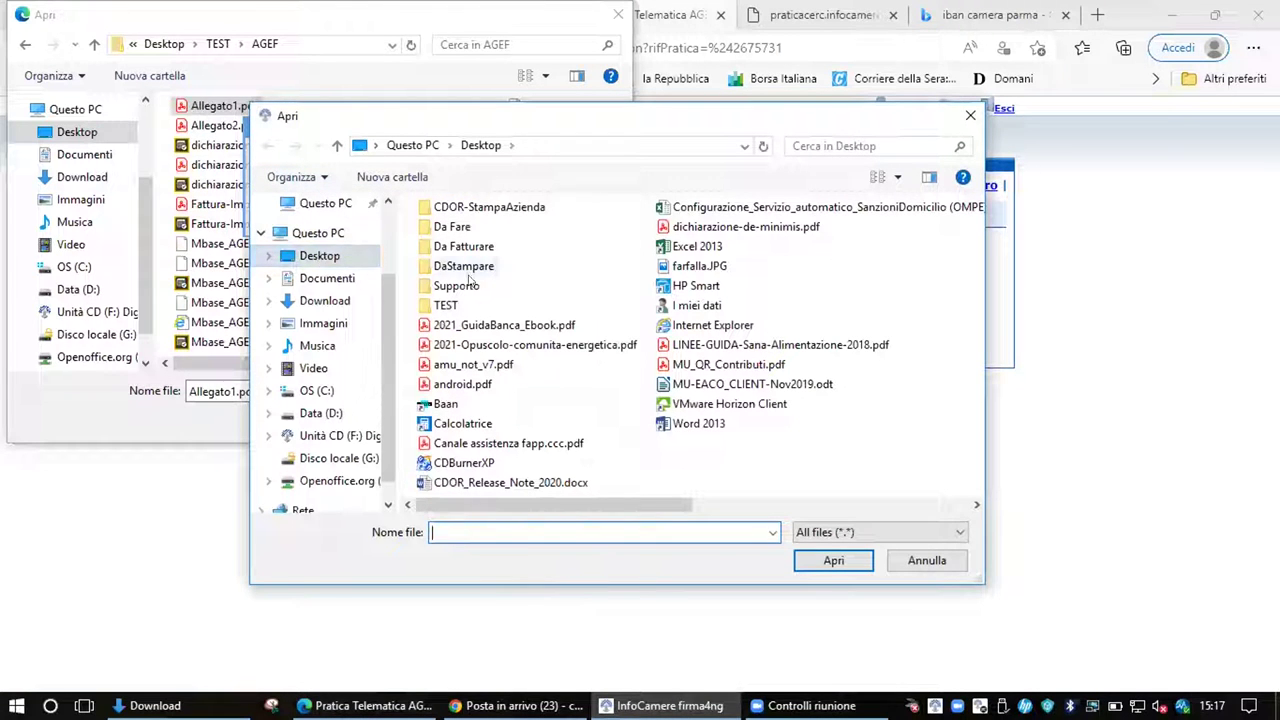
double_click(446, 306)
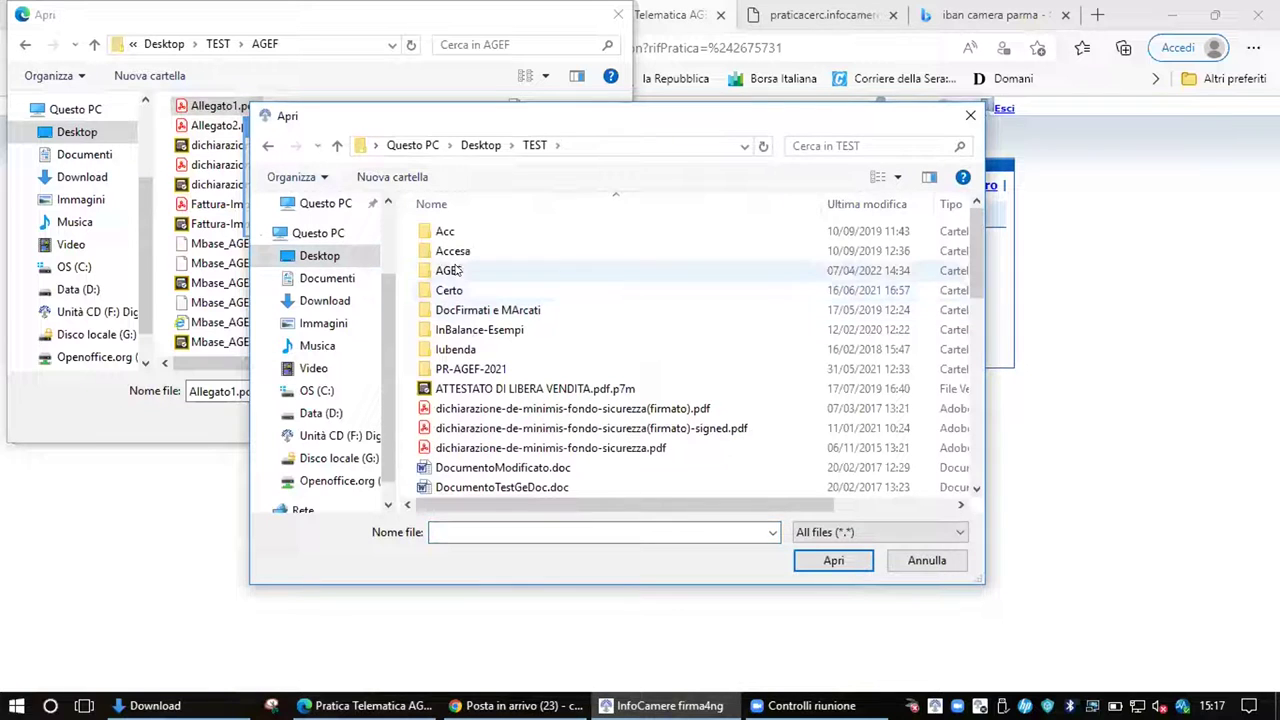
double_click(455, 271)
click(457, 206)
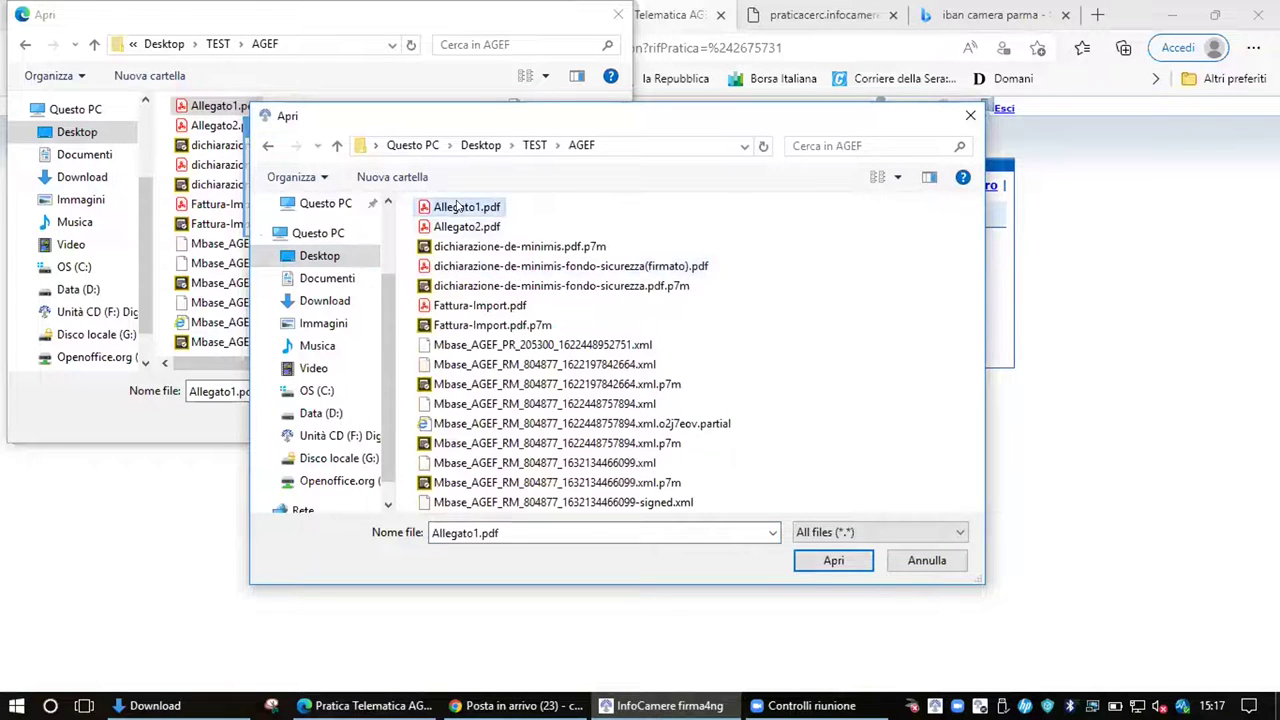
double_click(457, 206)
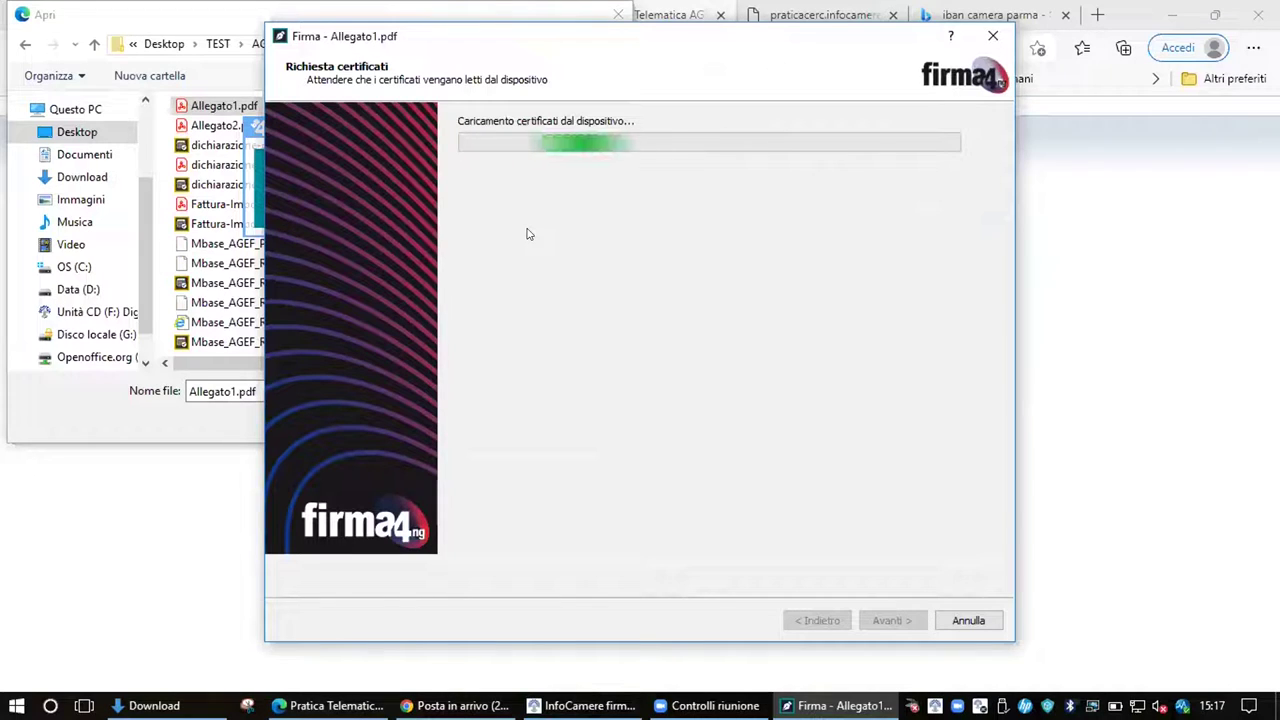
Enter the signing PIN and sign it as a P7M CAdES-Bes envelope
click(477, 205)
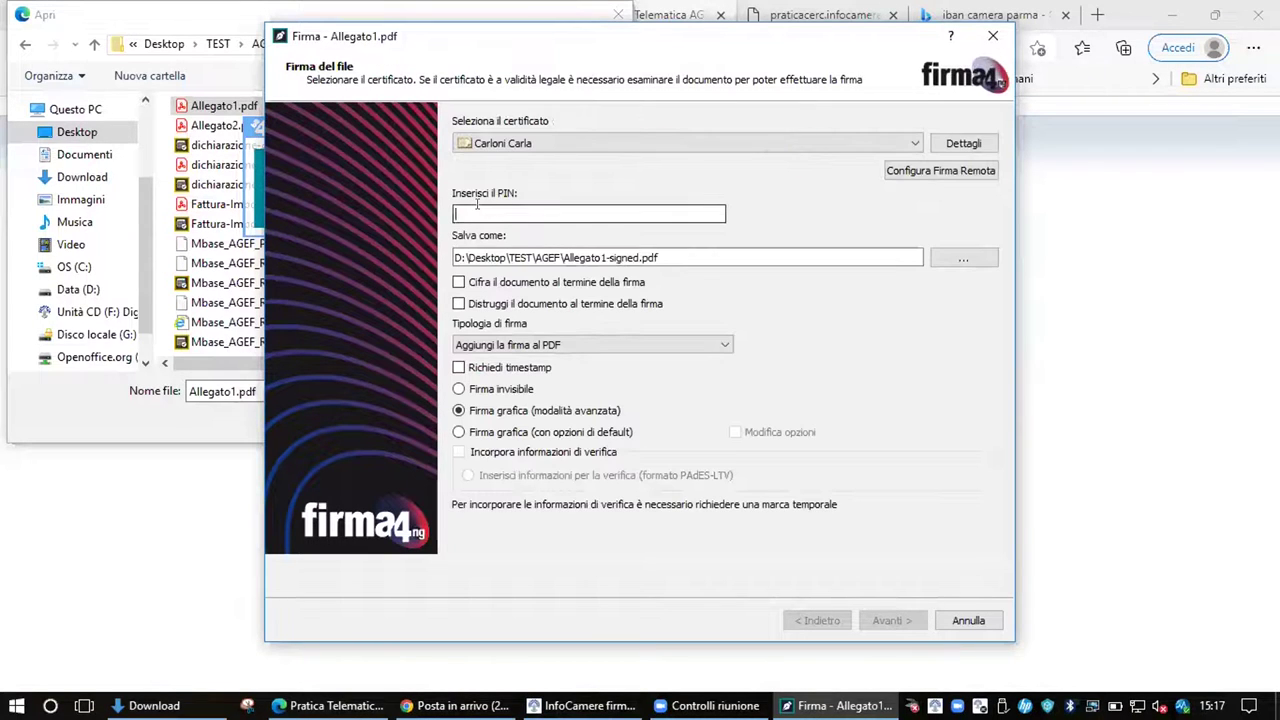
text(1234567)
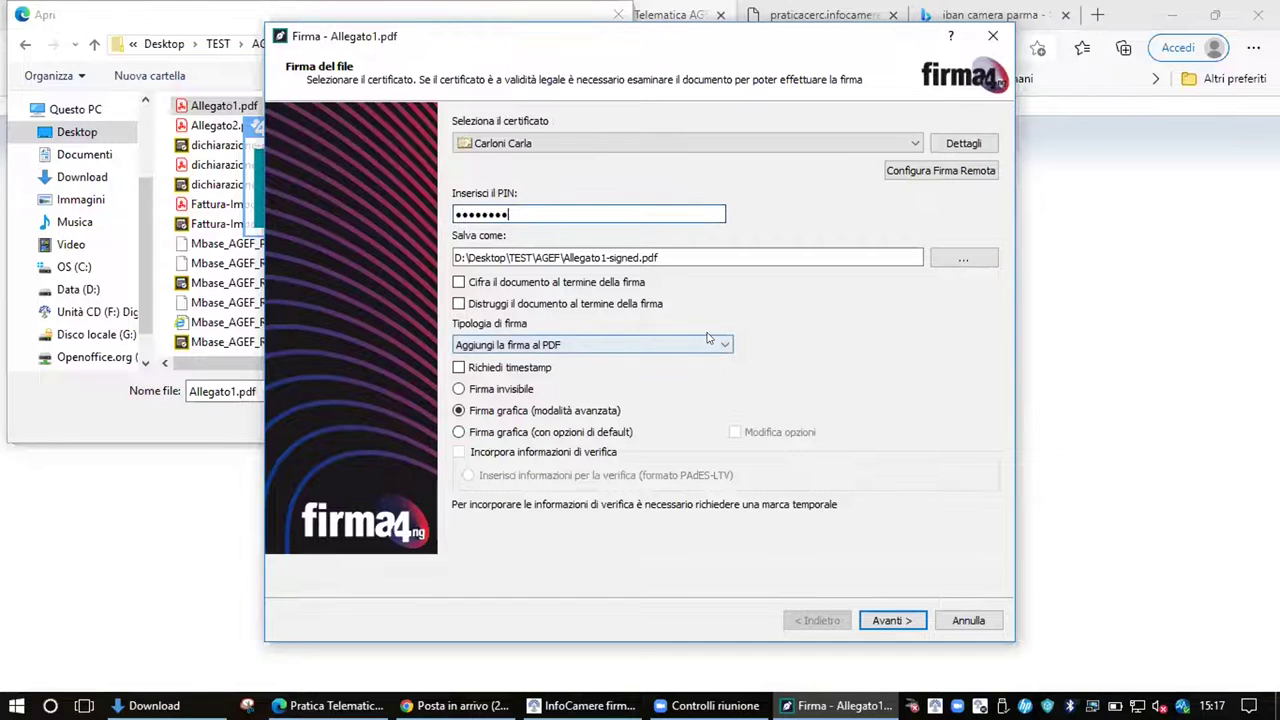
click(590, 345)
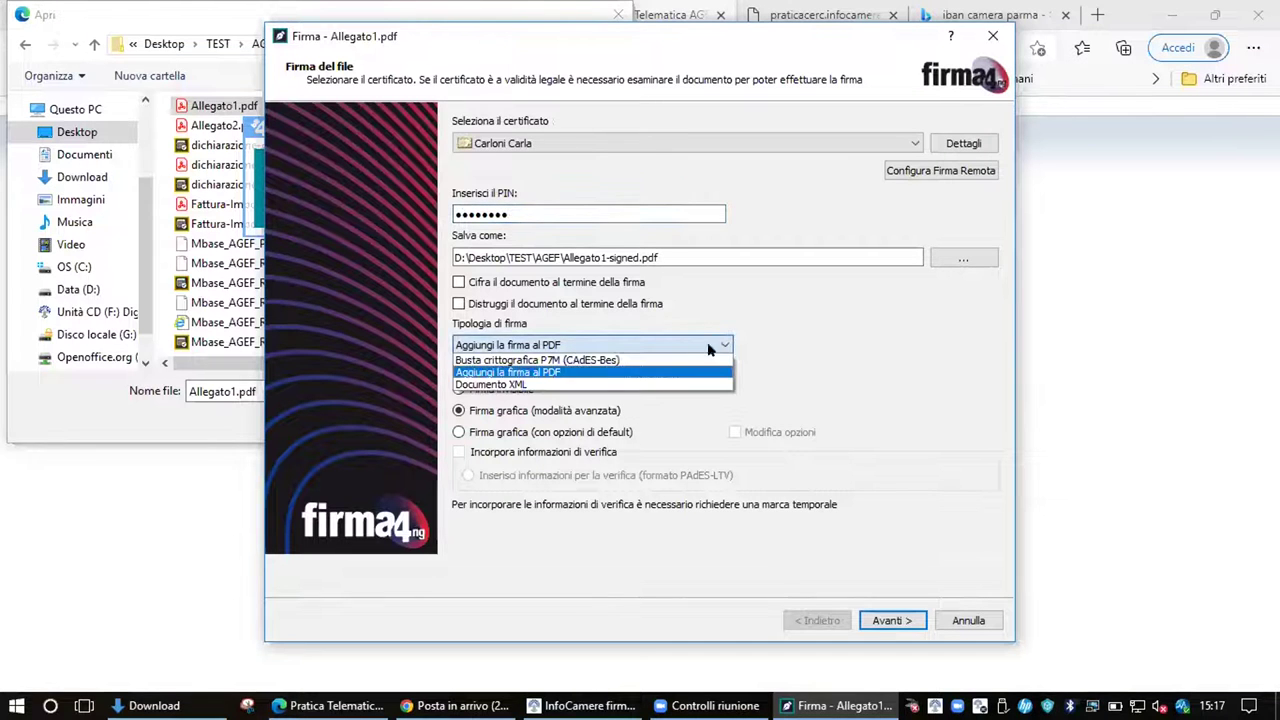
click(588, 356)
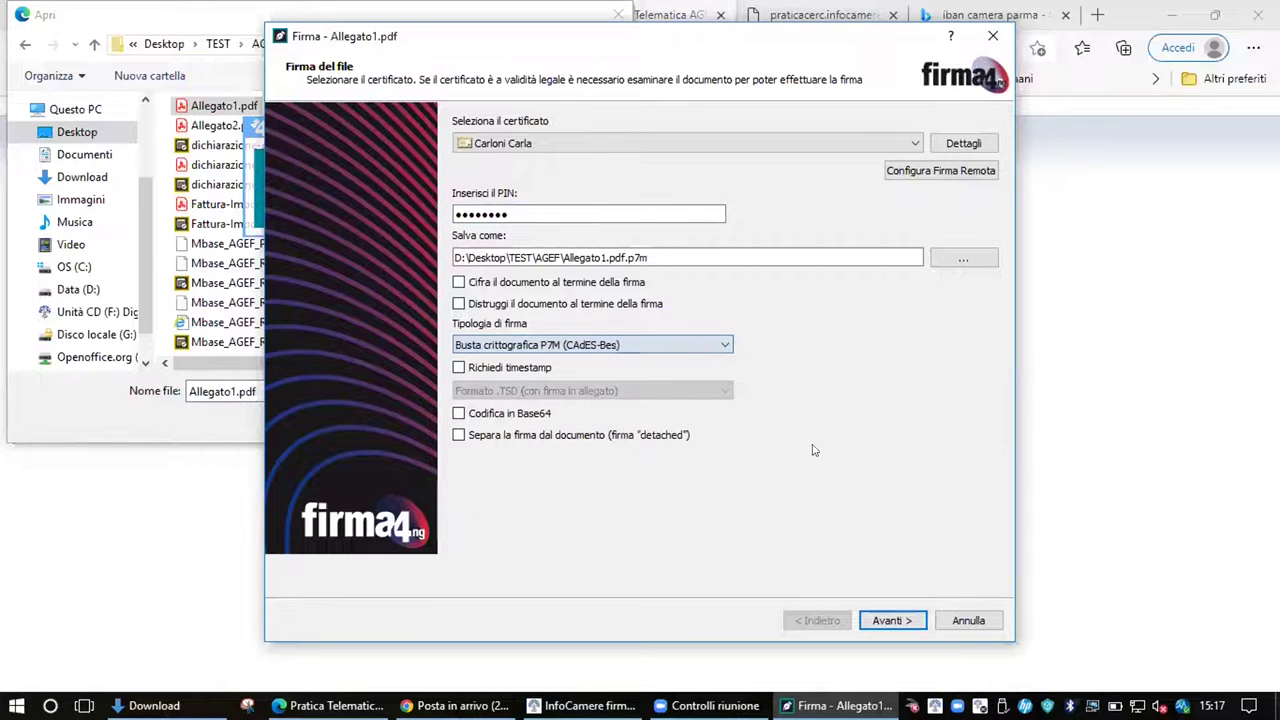
click(898, 619)
click(471, 213)
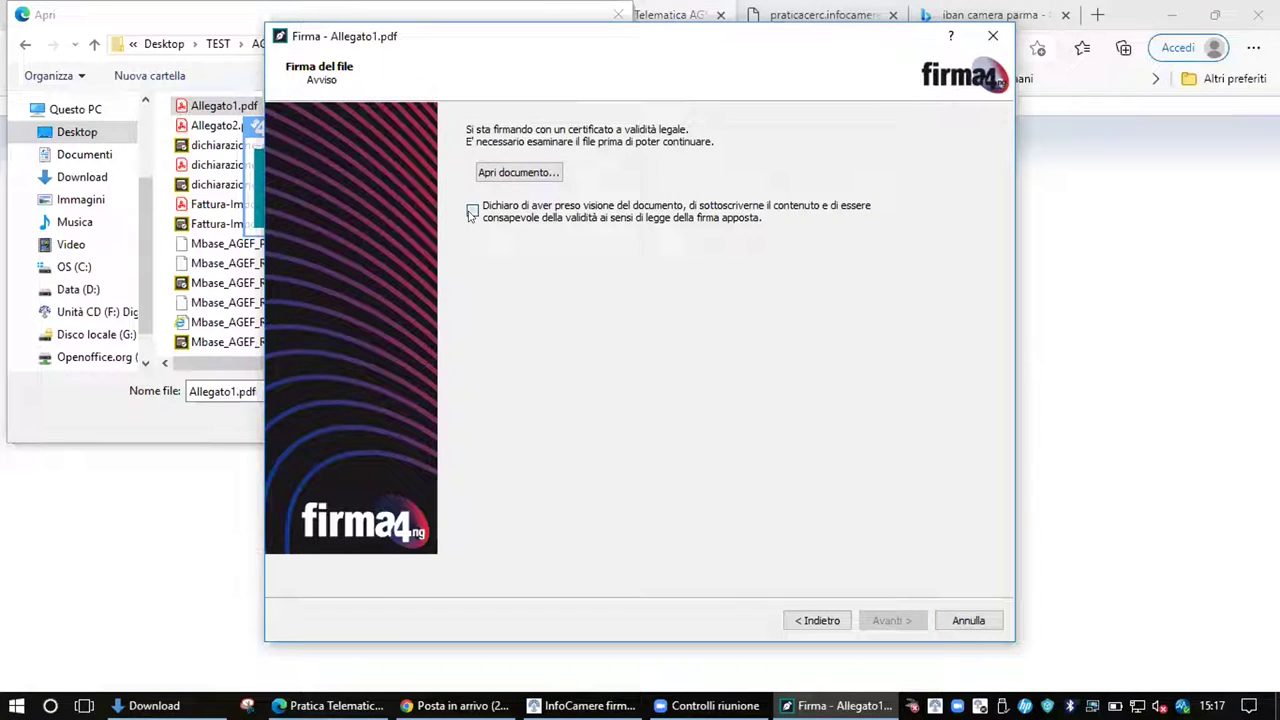
click(893, 620)
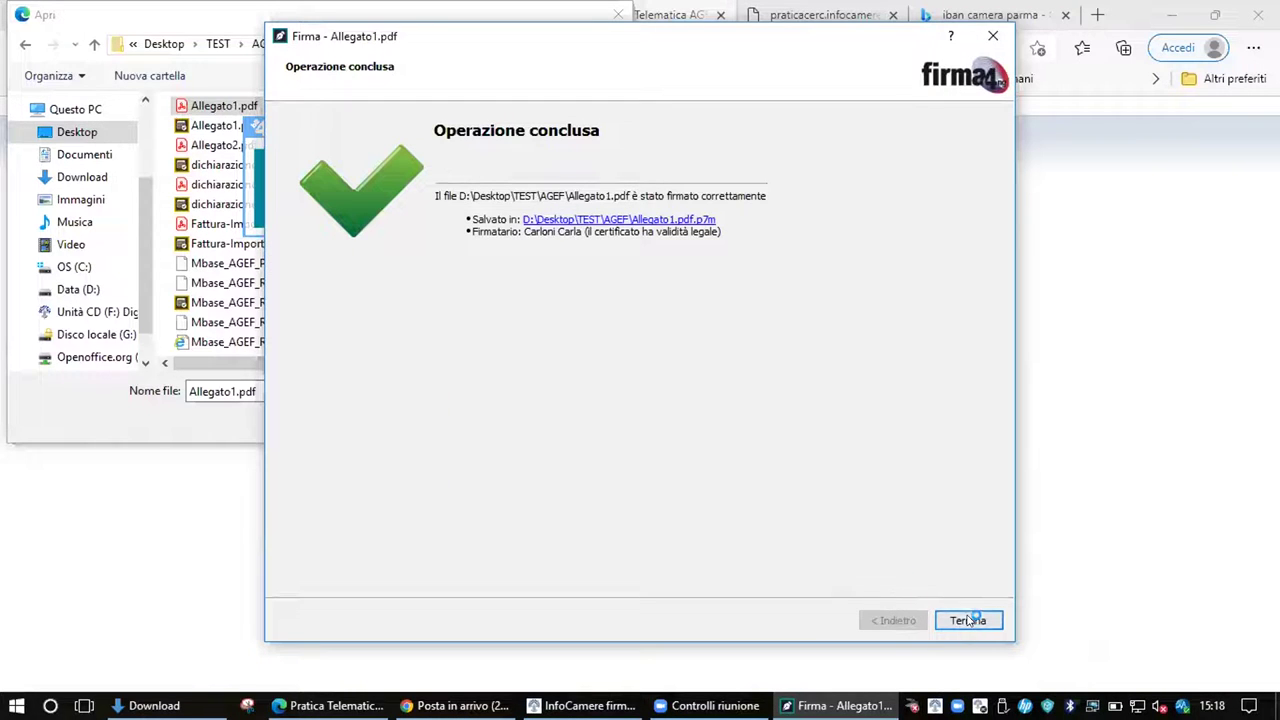
click(967, 620)
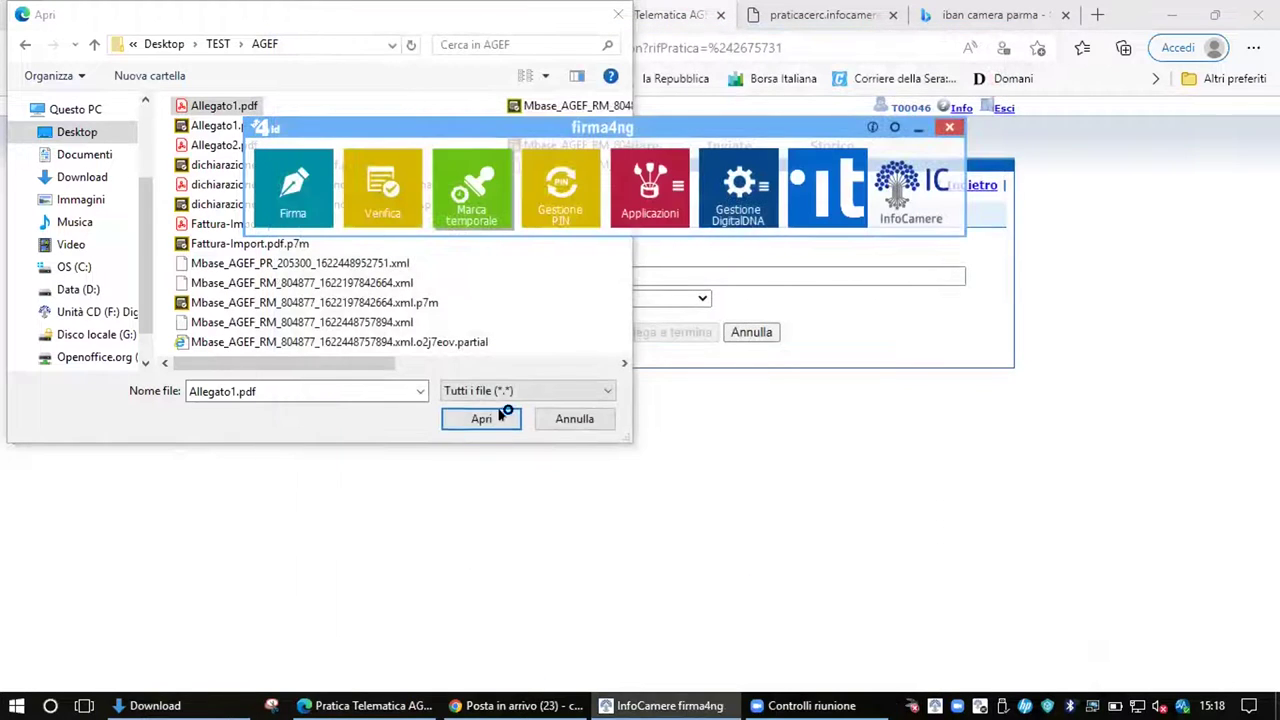
Replace the leftover file choice with Allegato1.pdf.p7m from Desktop > TEST > AGEF
click(590, 418)
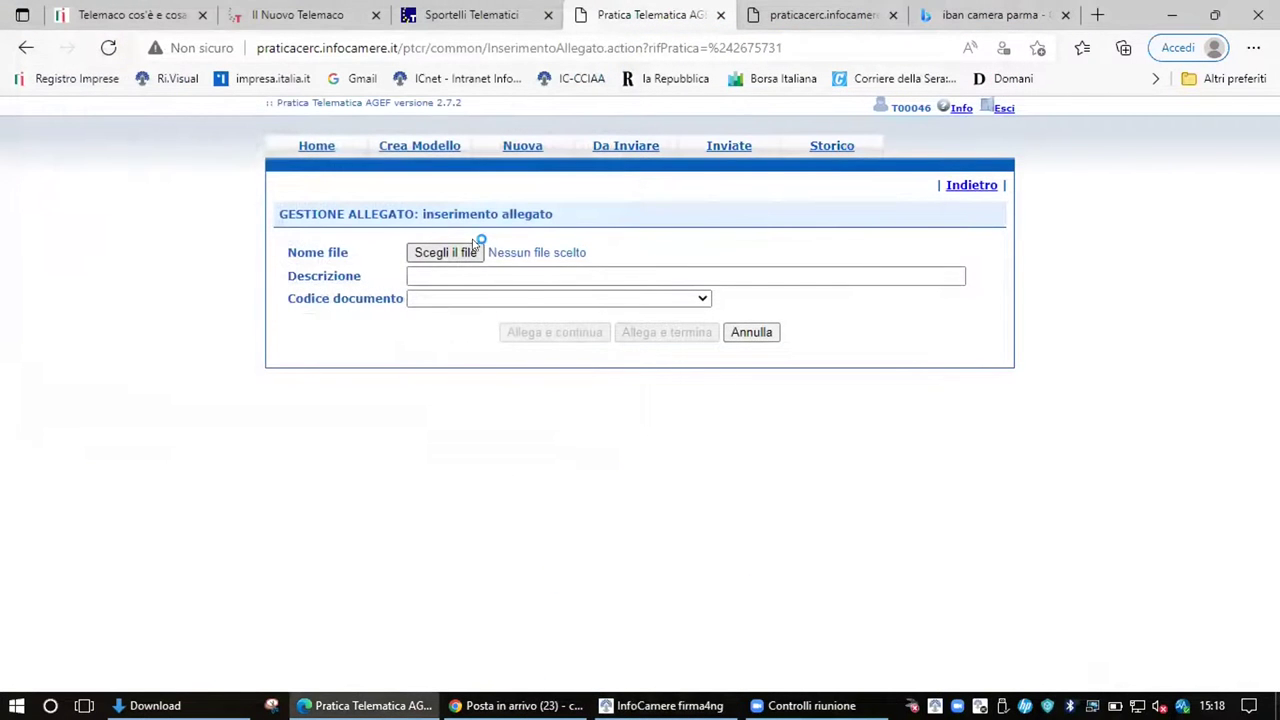
click(447, 252)
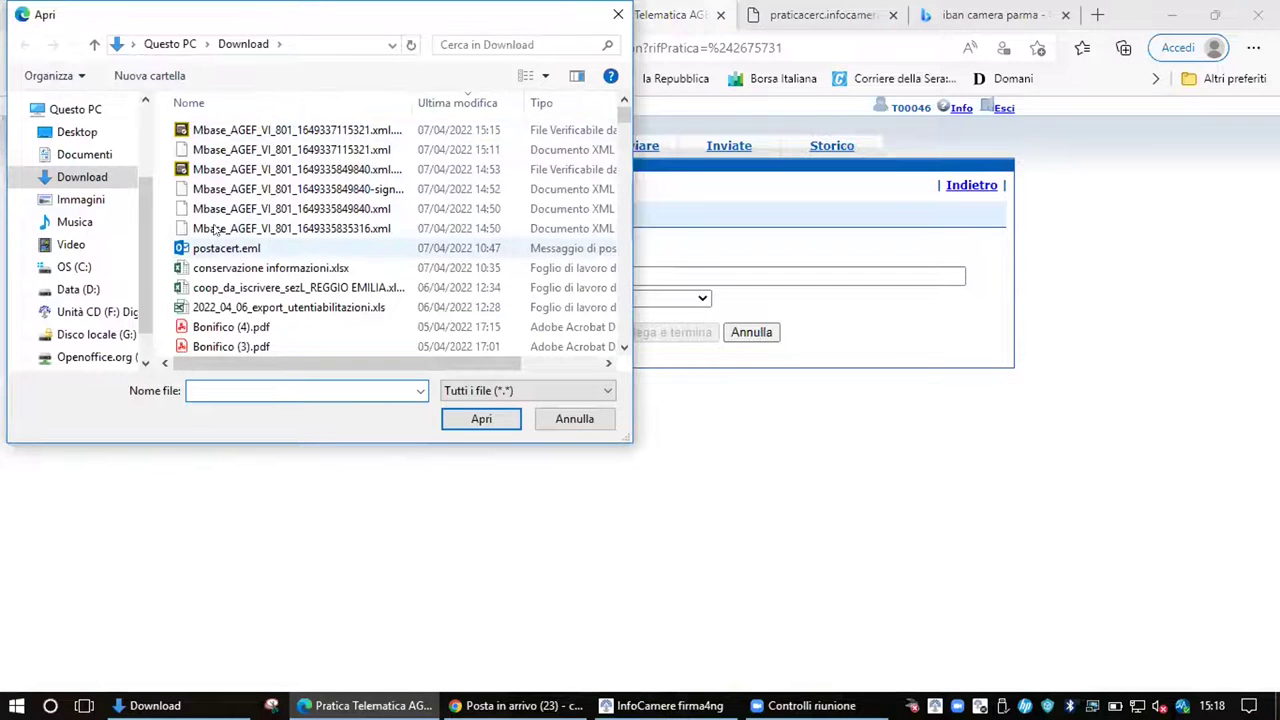
click(86, 132)
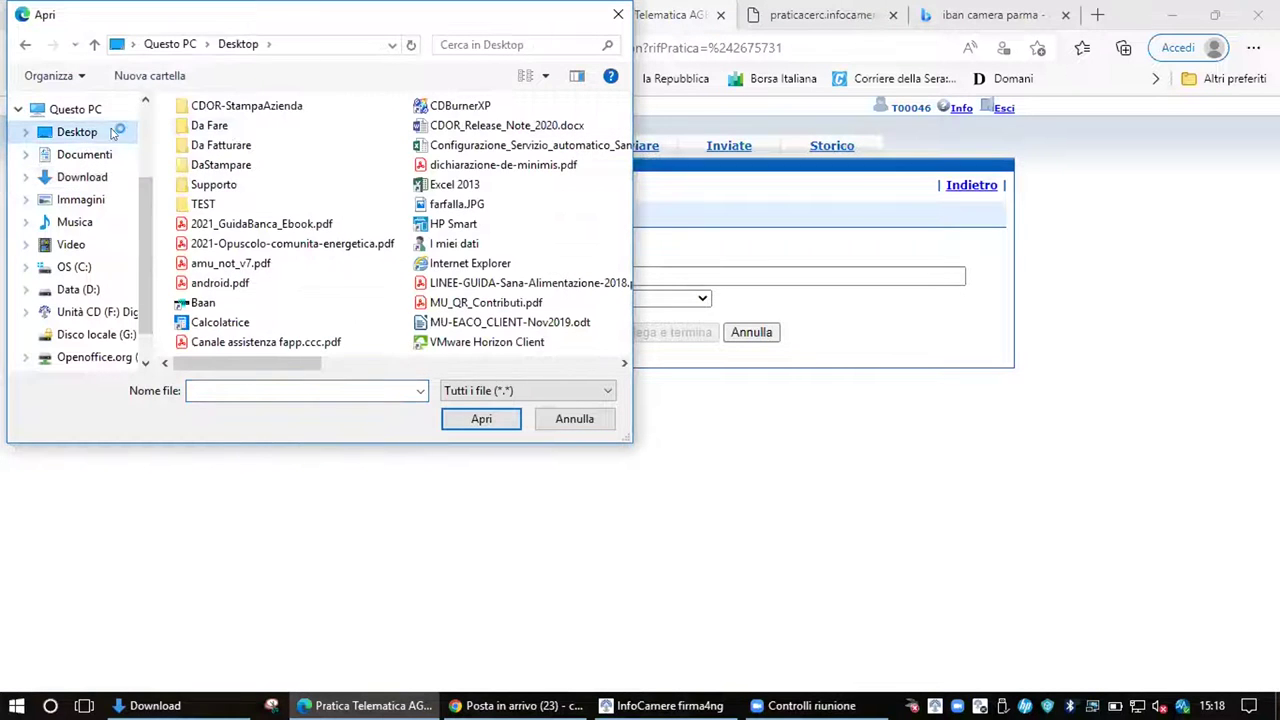
double_click(203, 204)
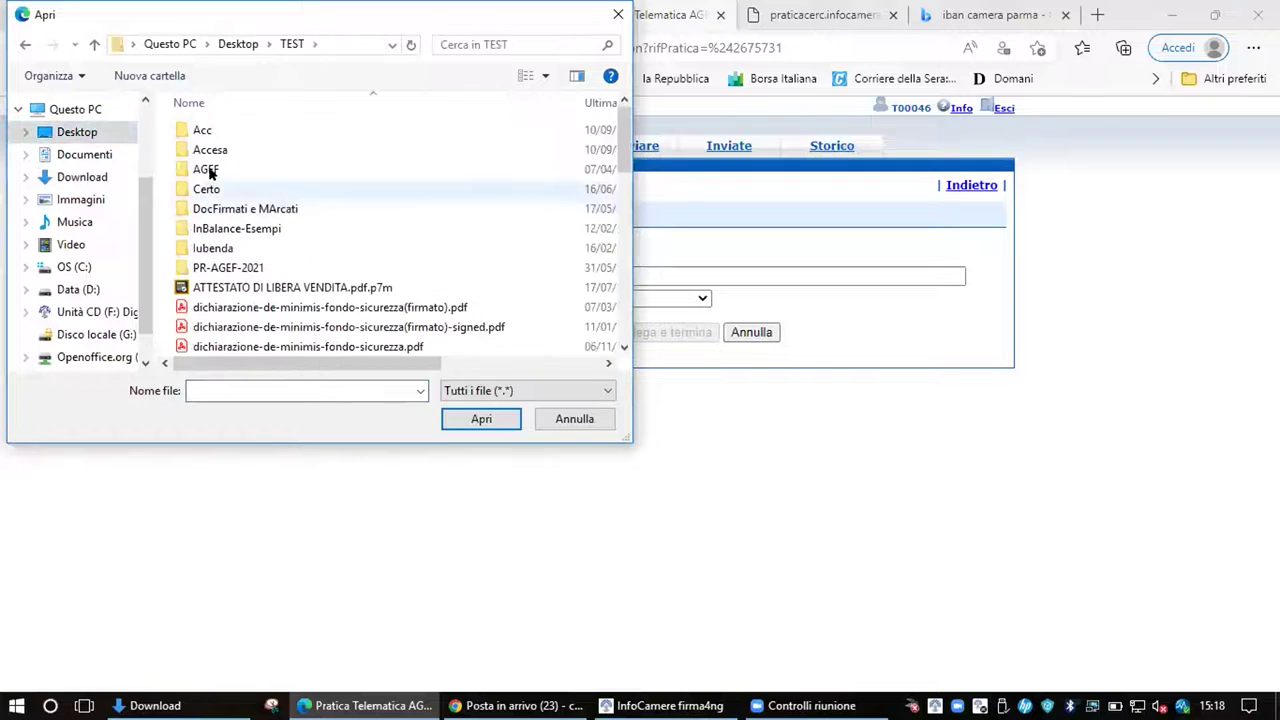
double_click(210, 165)
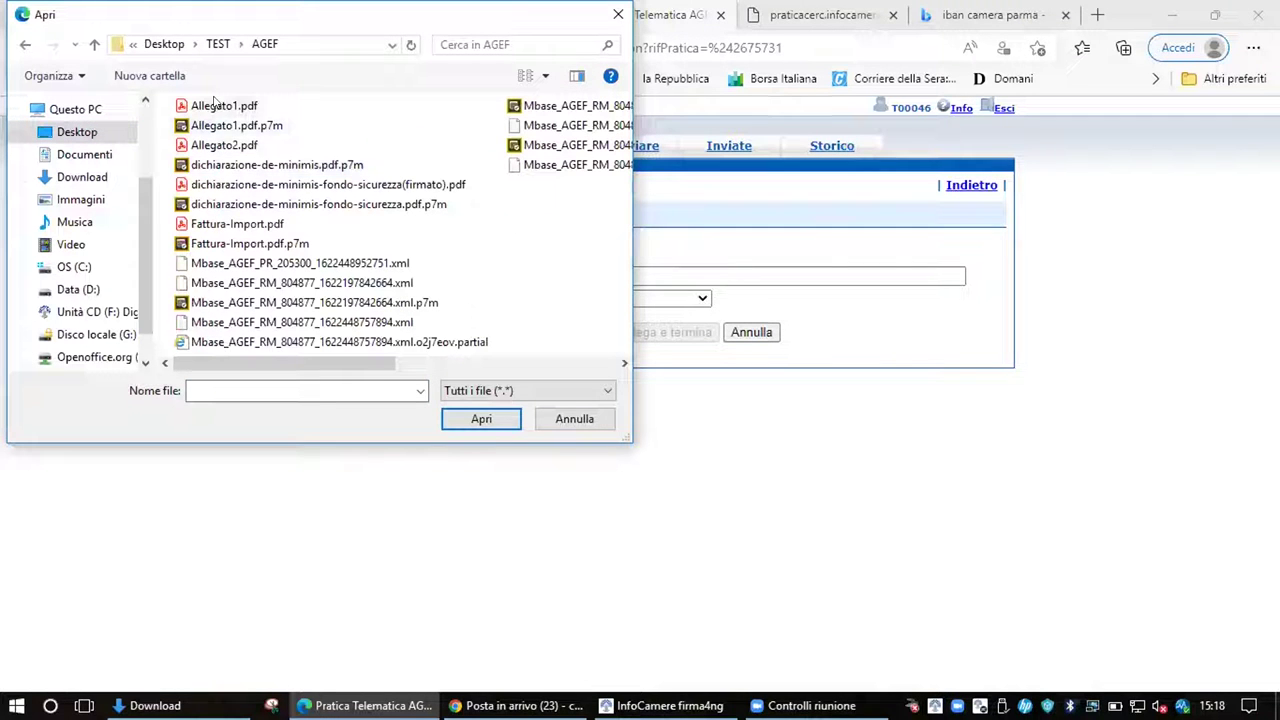
click(243, 127)
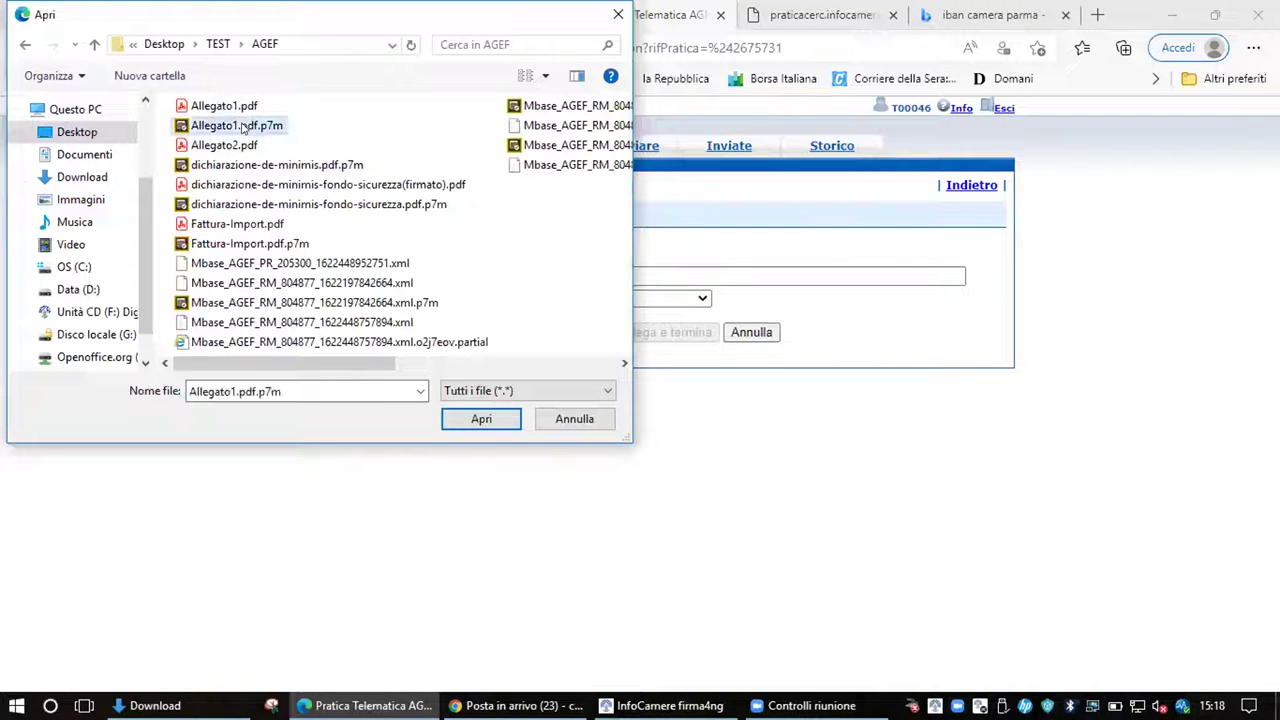
click(498, 424)
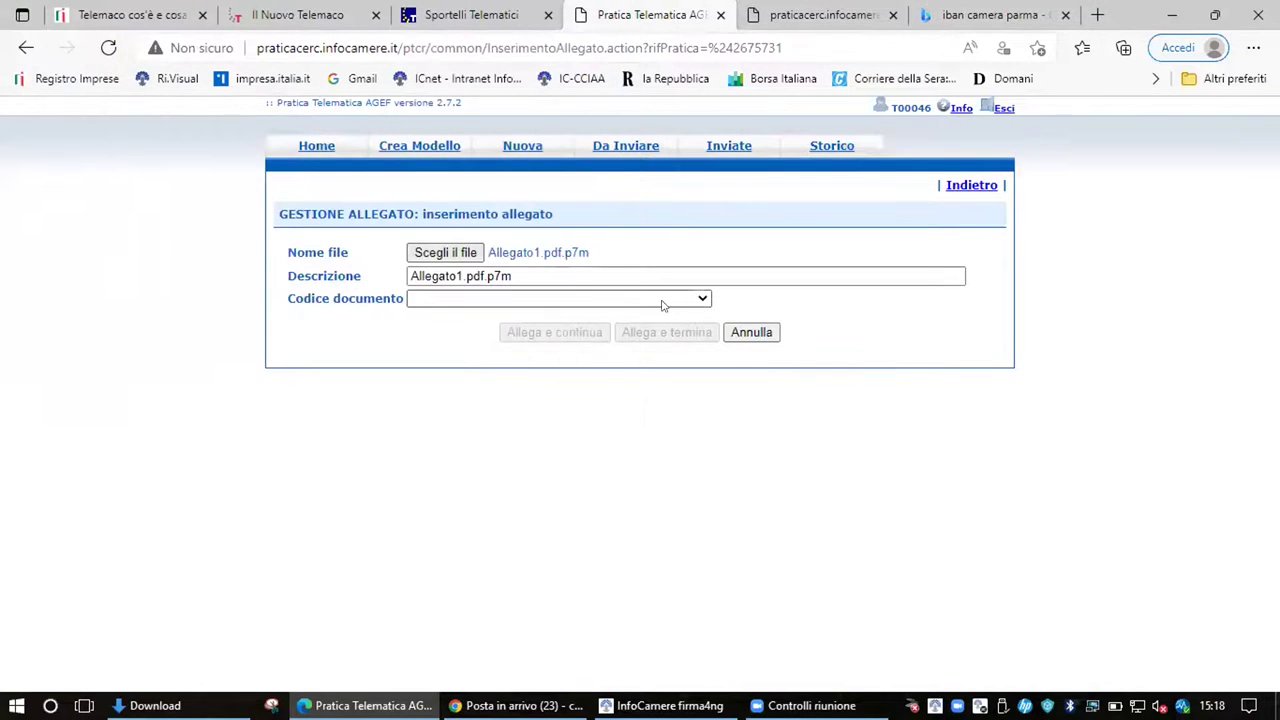
Set the document code to D06 - DOCUMENTO CONTABILE and attach the file
click(705, 301)
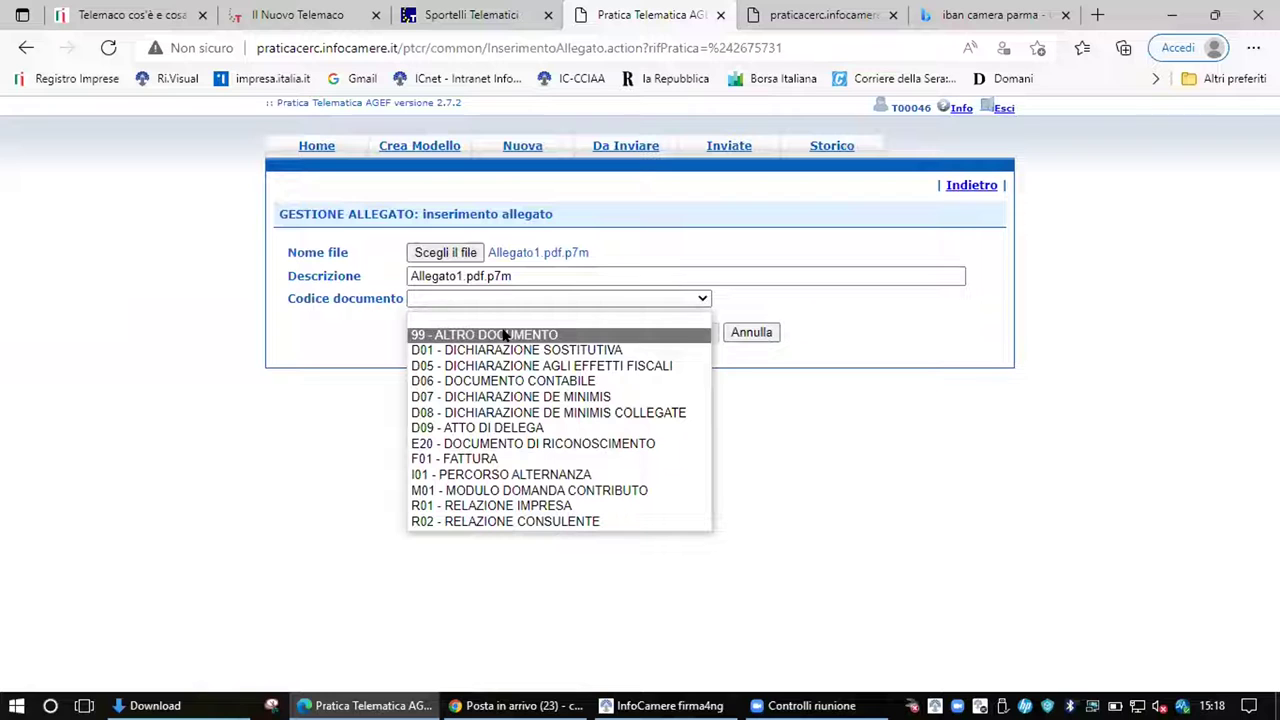
click(505, 335)
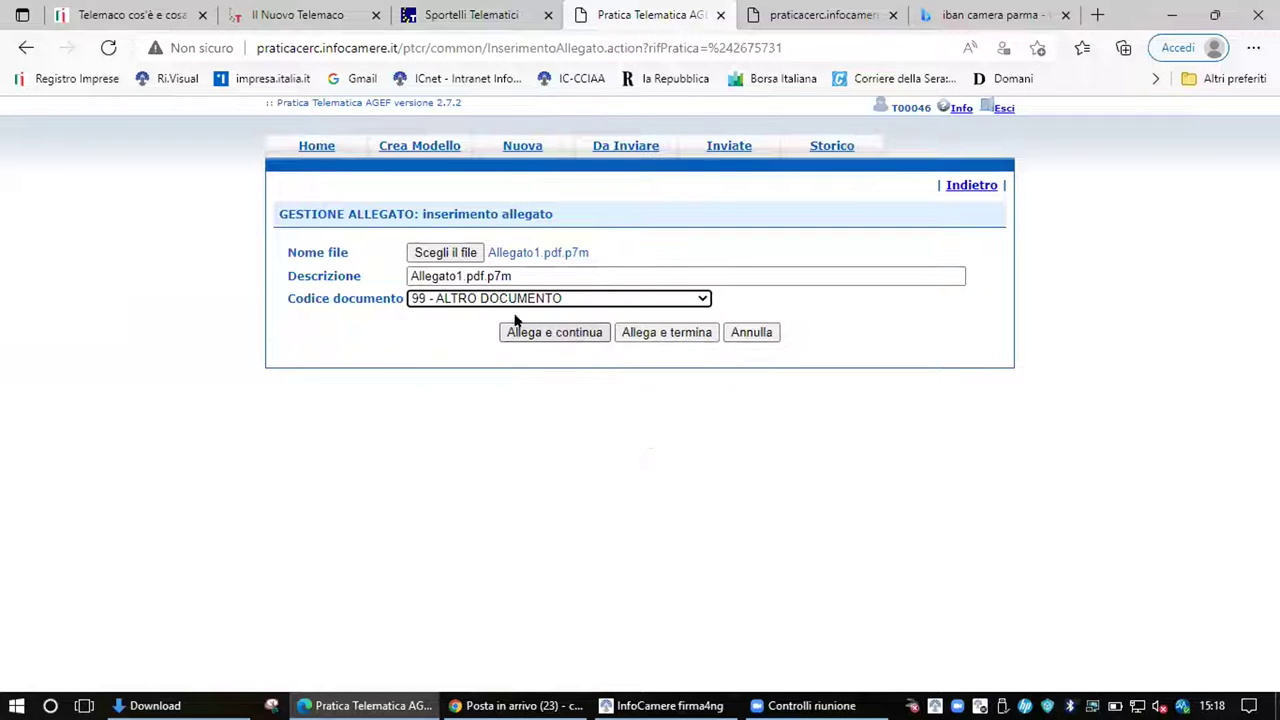
click(706, 298)
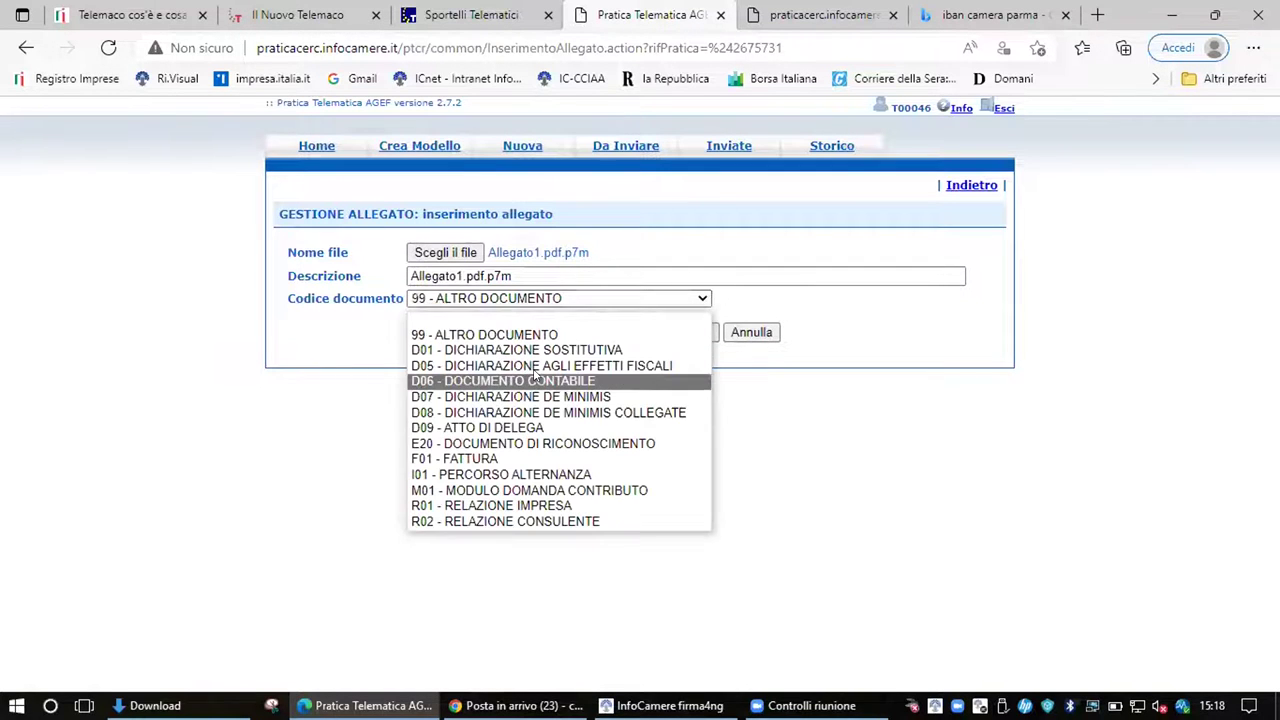
click(530, 381)
click(690, 330)
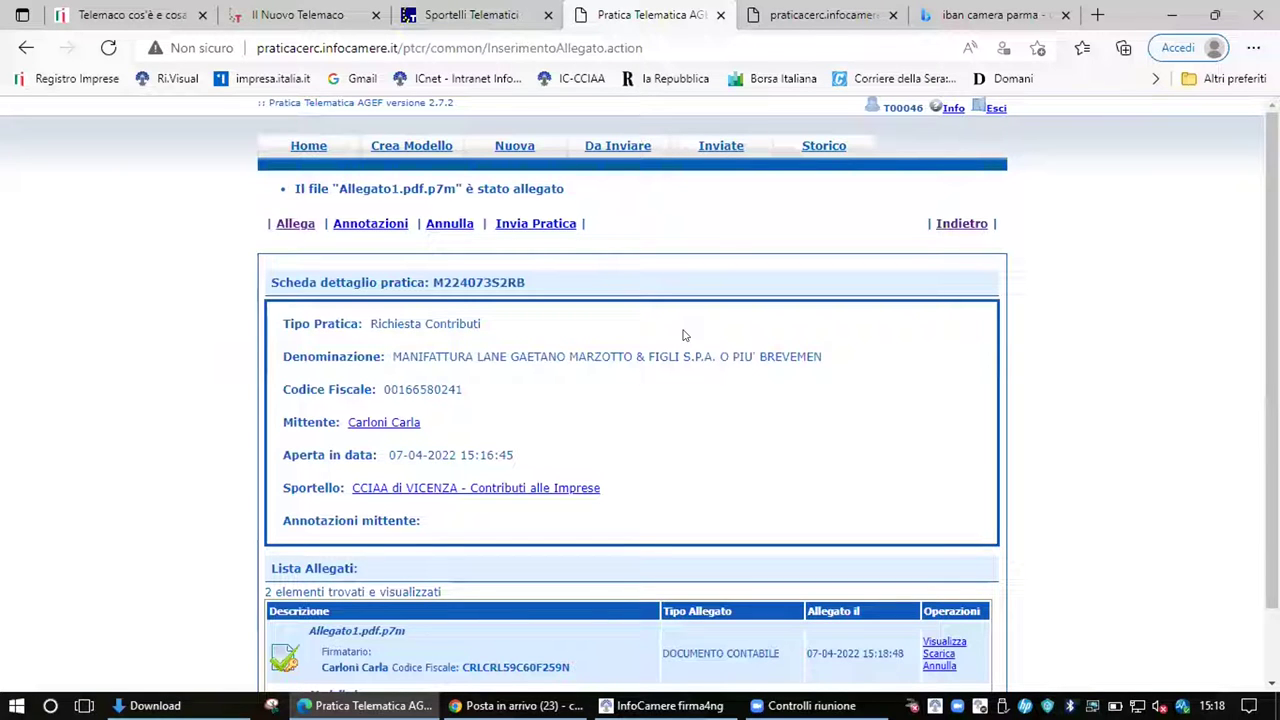
scroll(920, 385, down, 1)
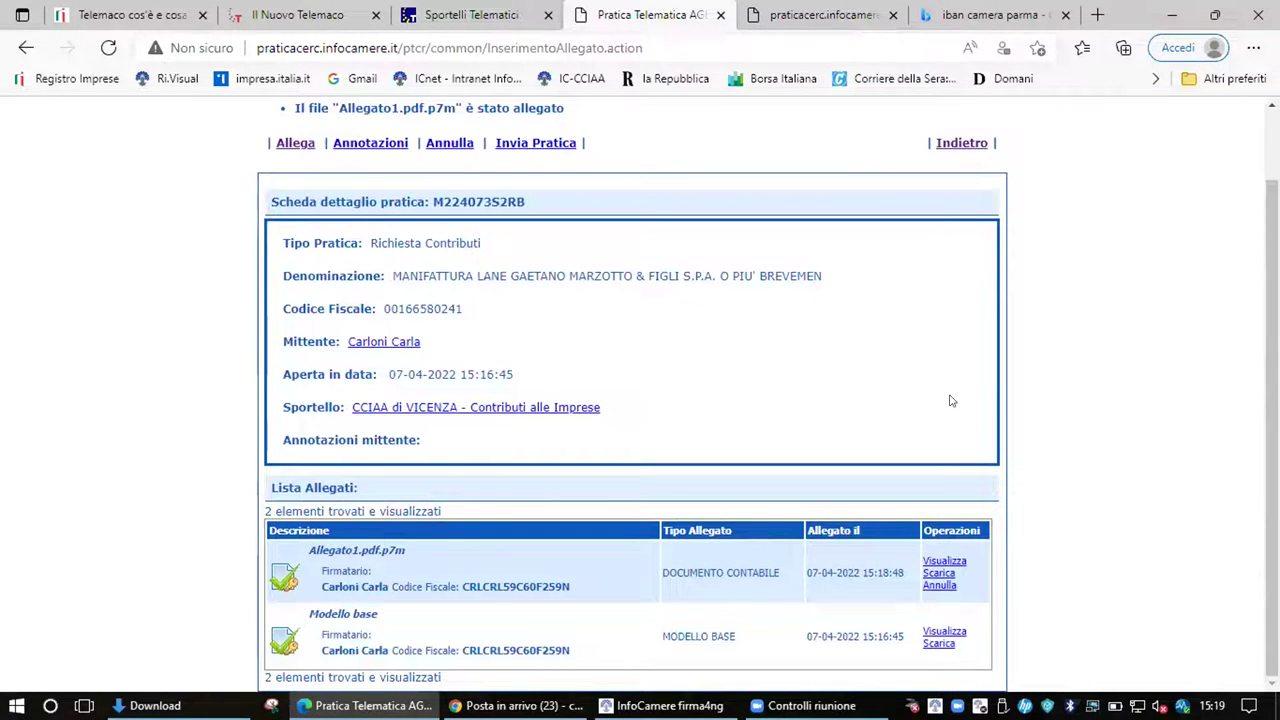
scroll(952, 401, up, 1)
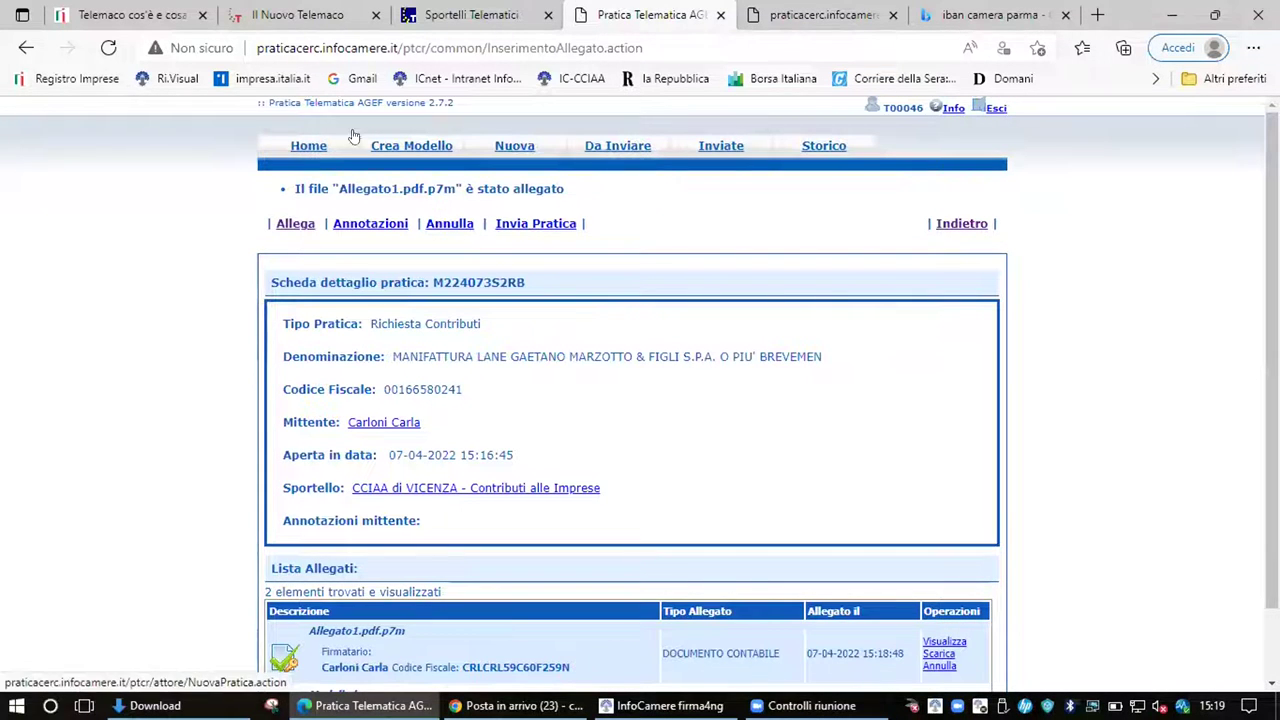
click(310, 147)
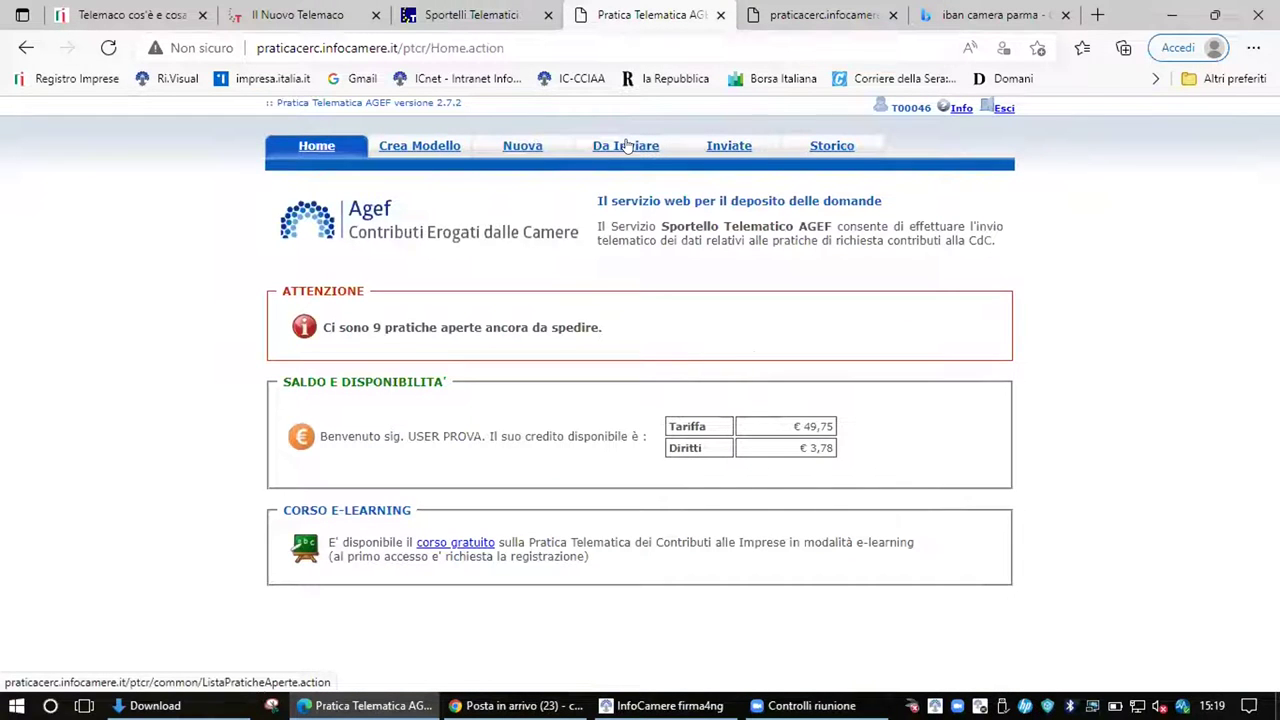
click(626, 146)
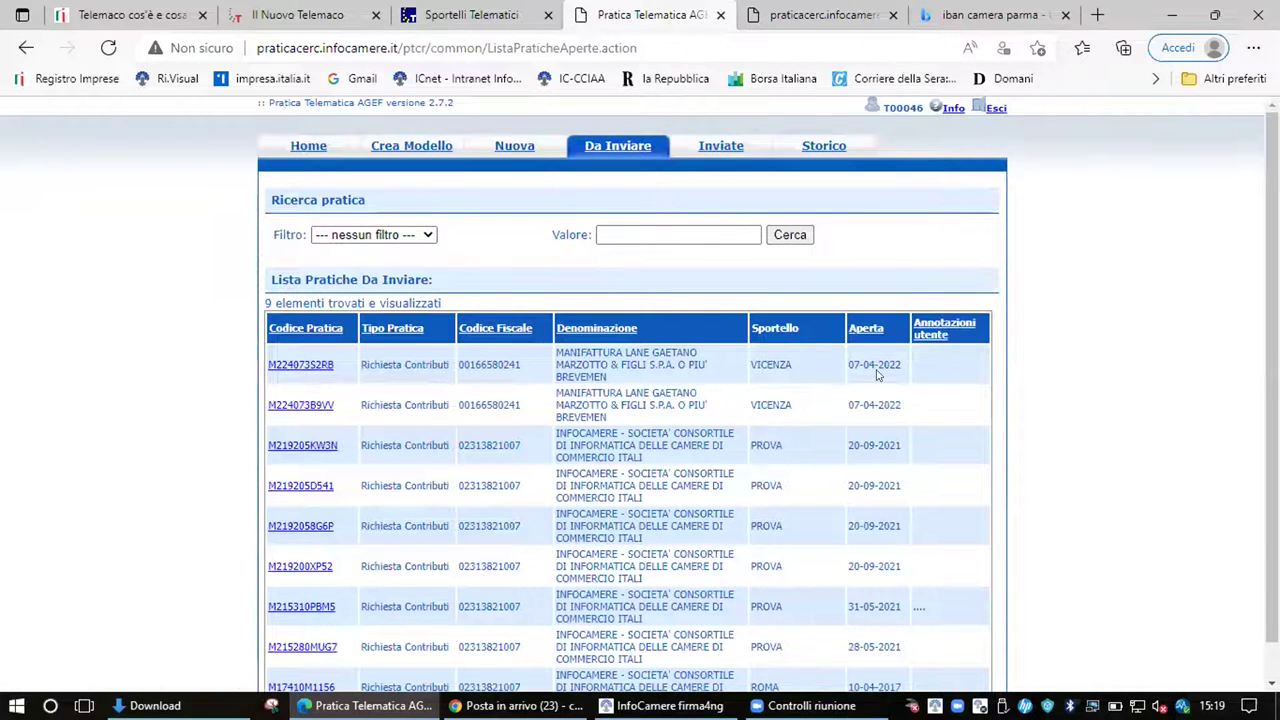
click(312, 367)
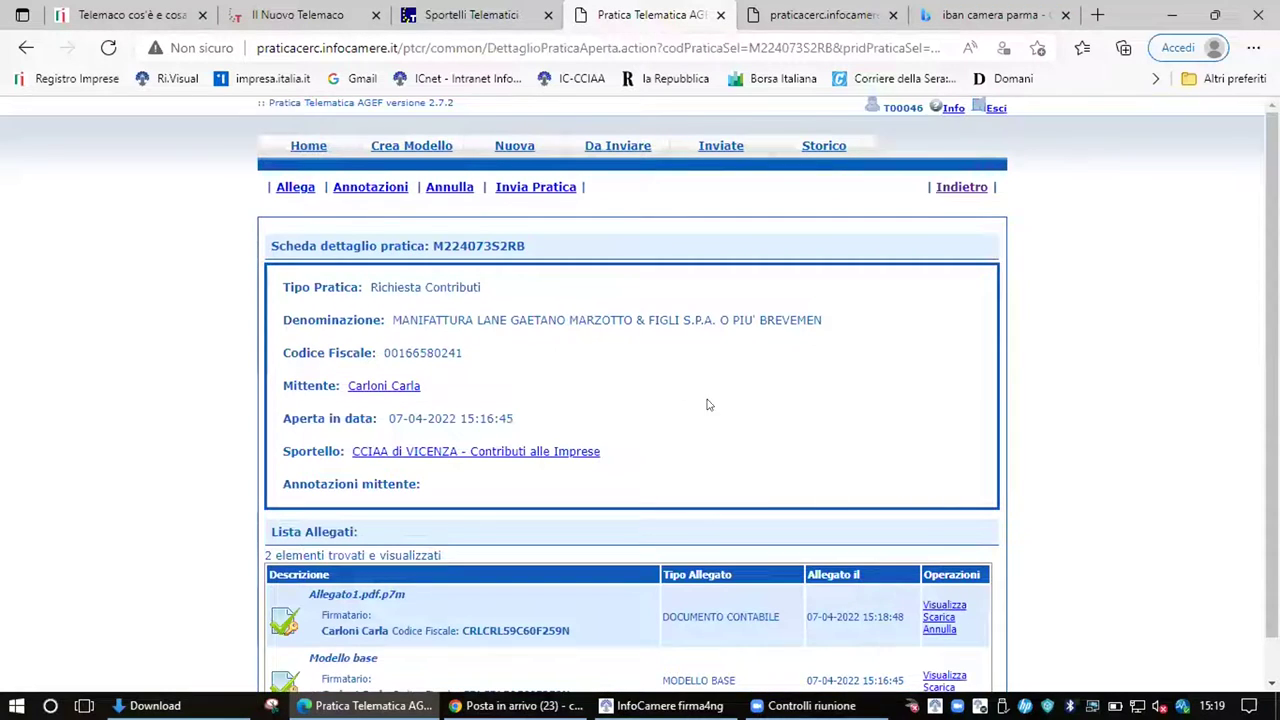
scroll(709, 405, down, 1)
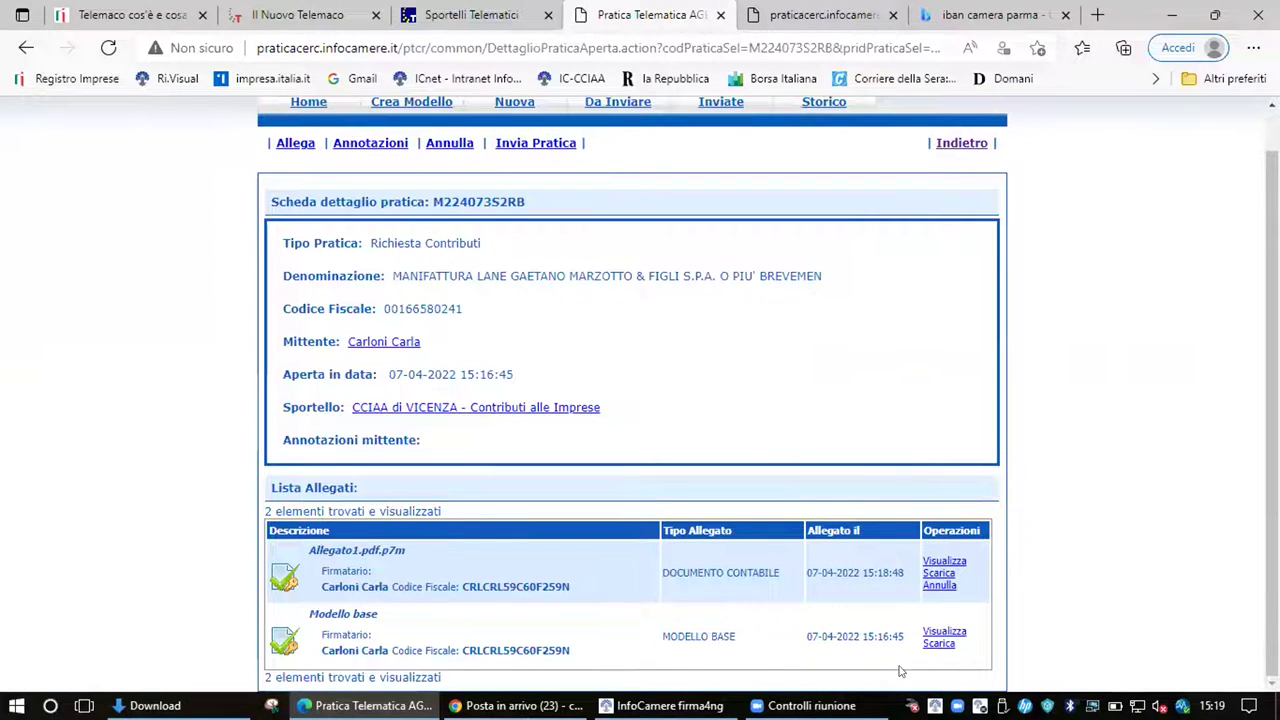
click(370, 144)
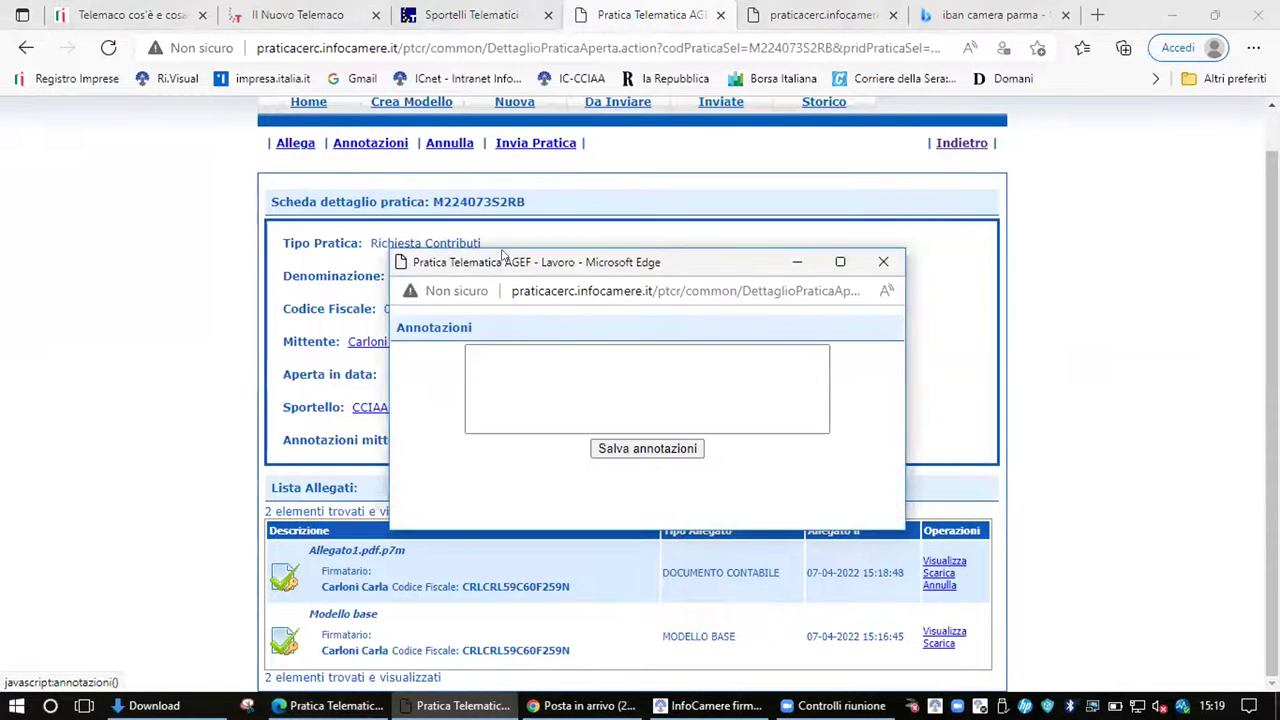
click(508, 366)
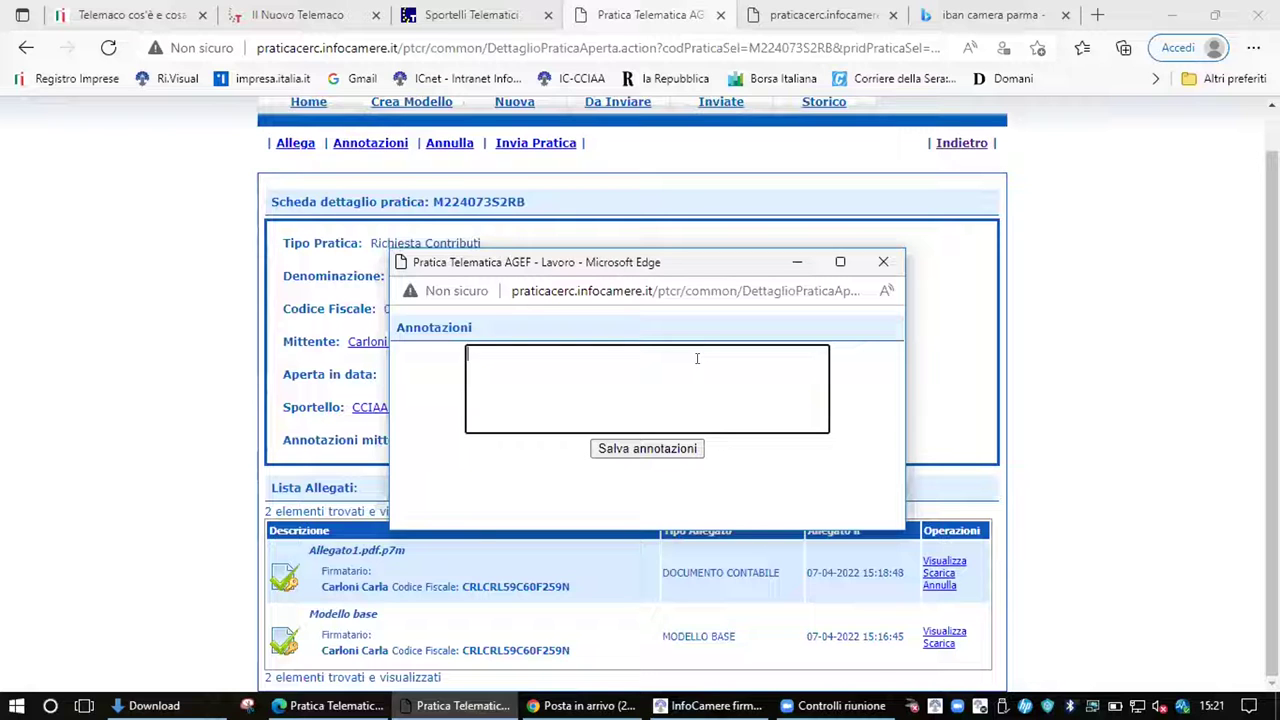
click(883, 261)
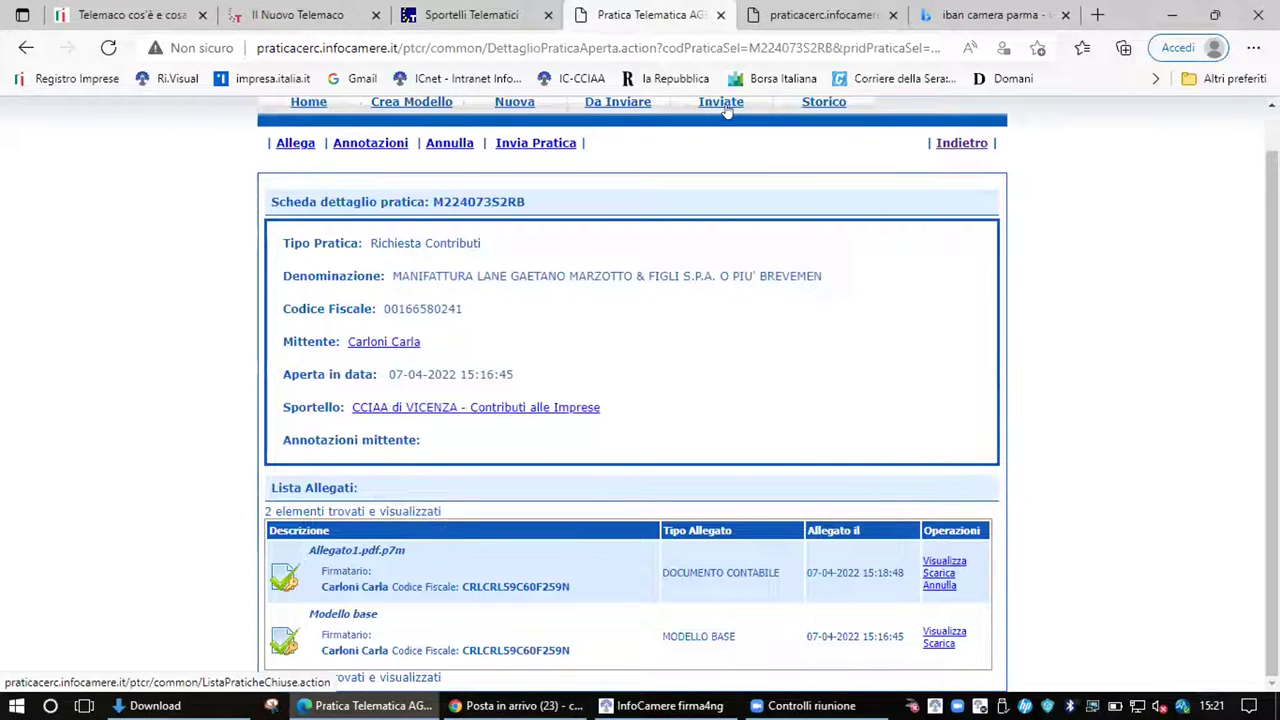